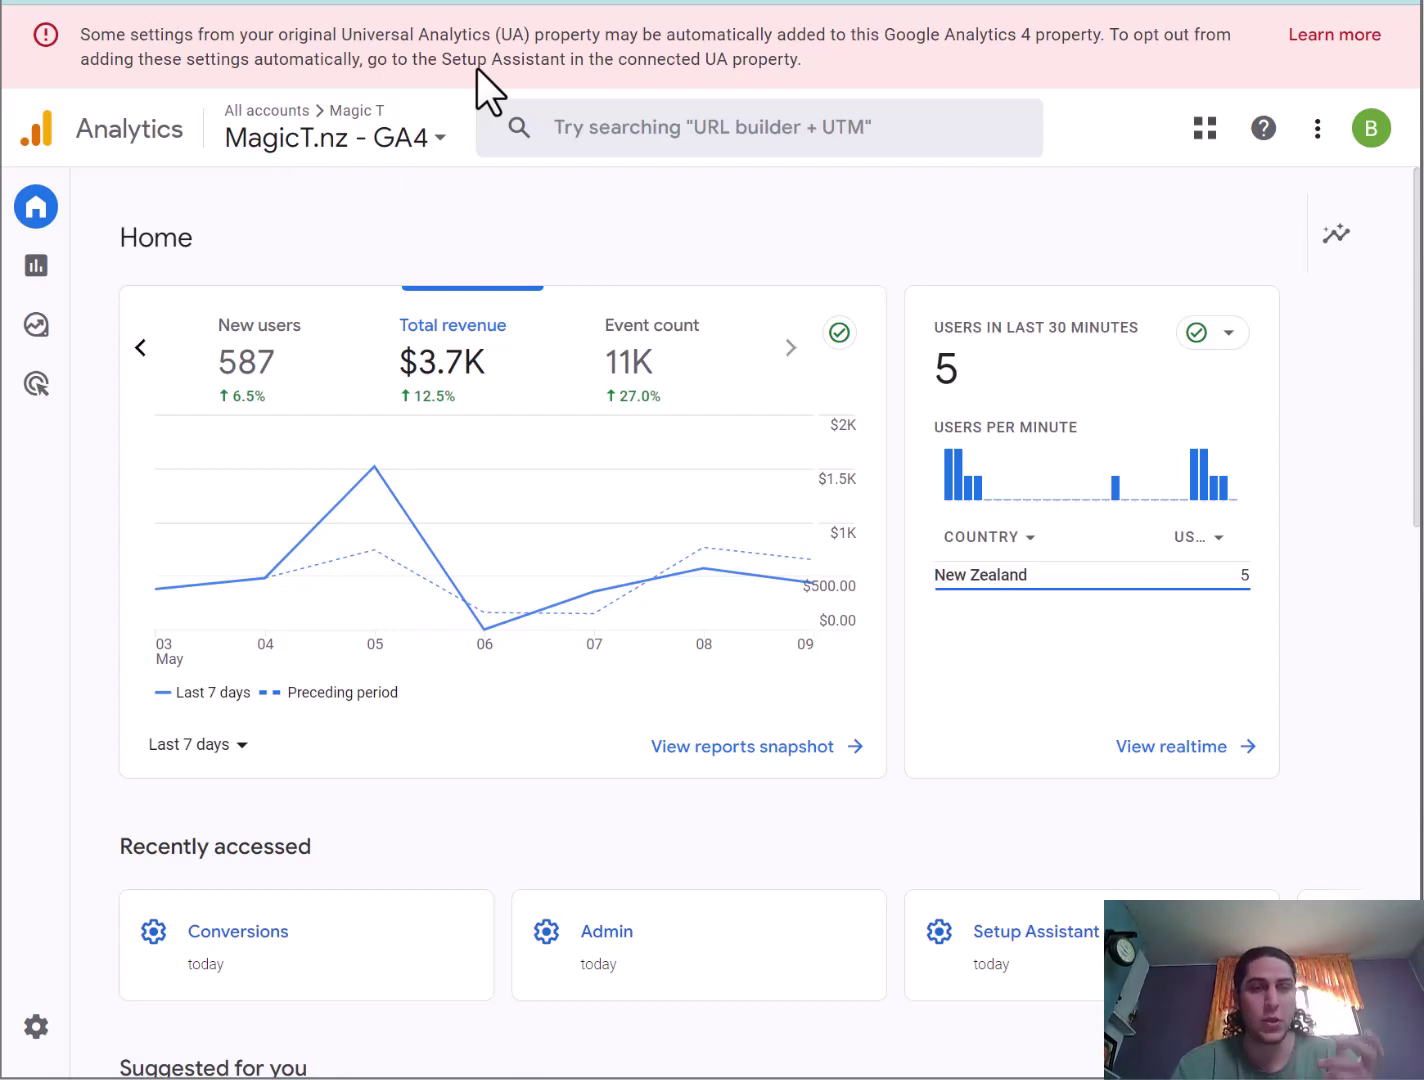
Step: Switch to the Shopify admin, open the Dawn theme's code editor and look through checkout-analytics-codes.liquid
mouse_move(527, 1079)
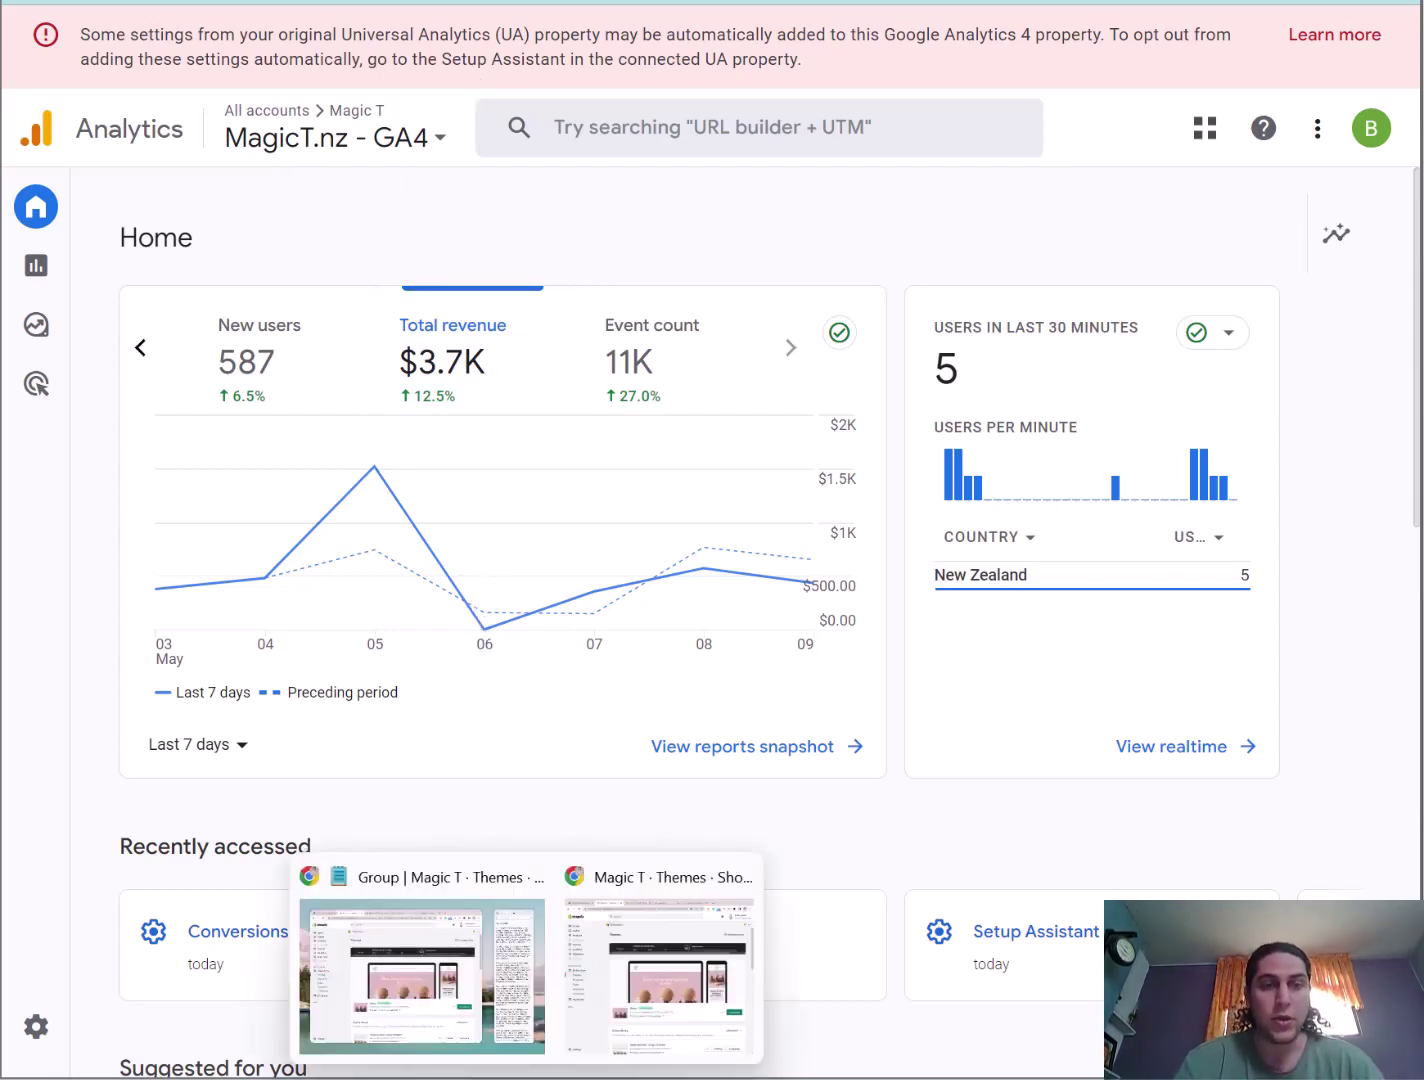
click(469, 975)
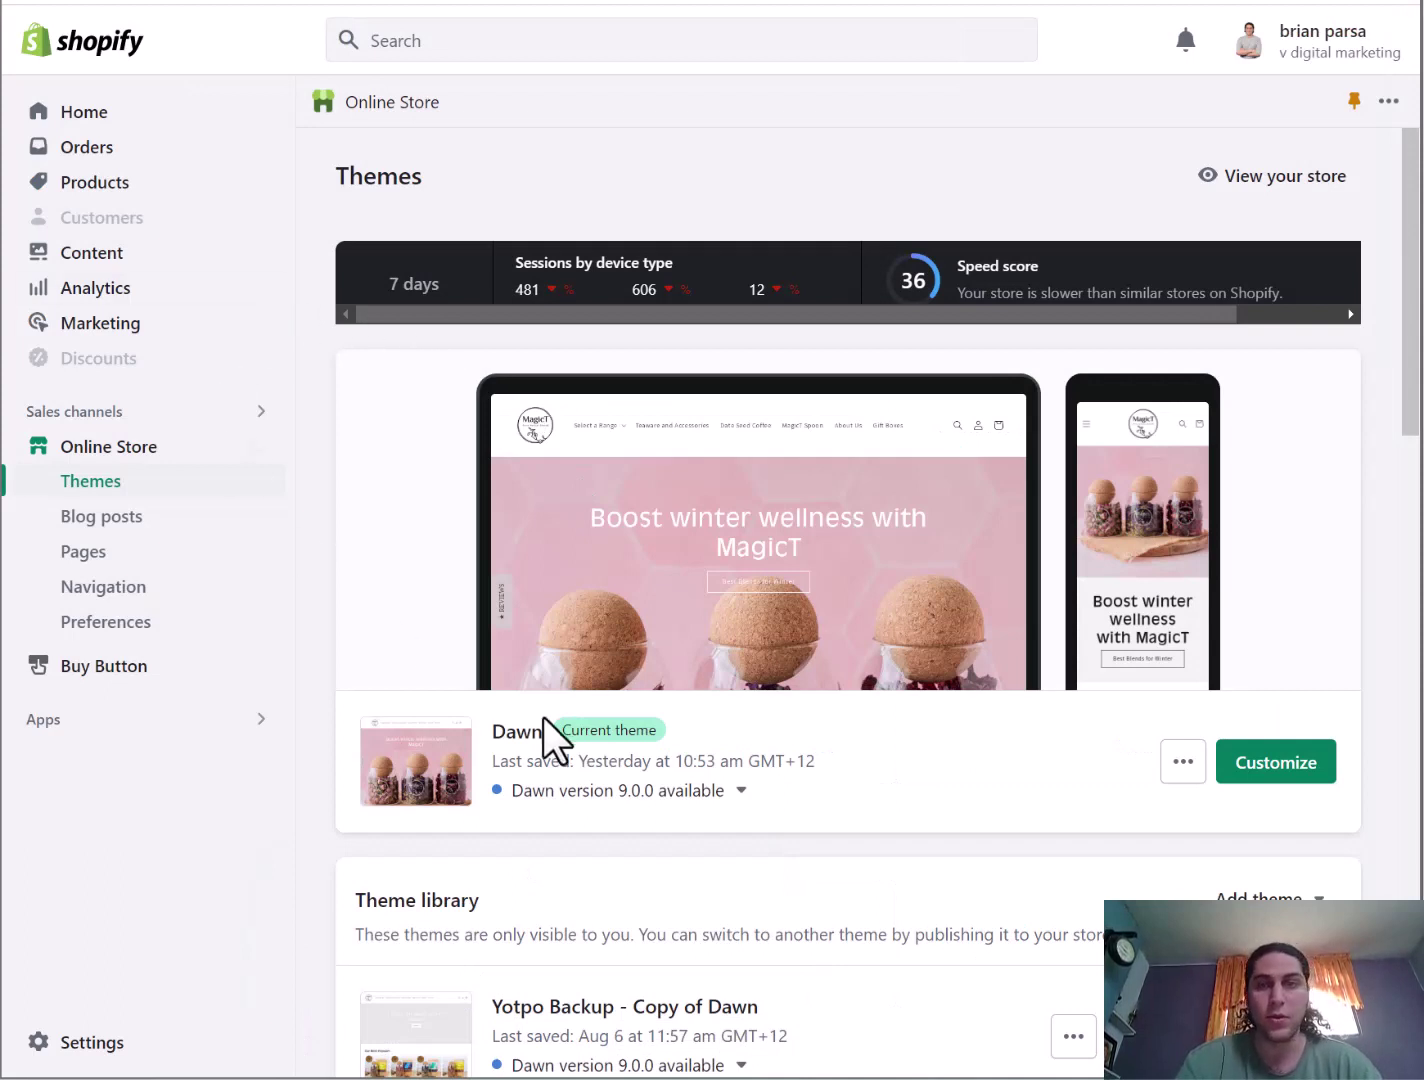
click(1190, 768)
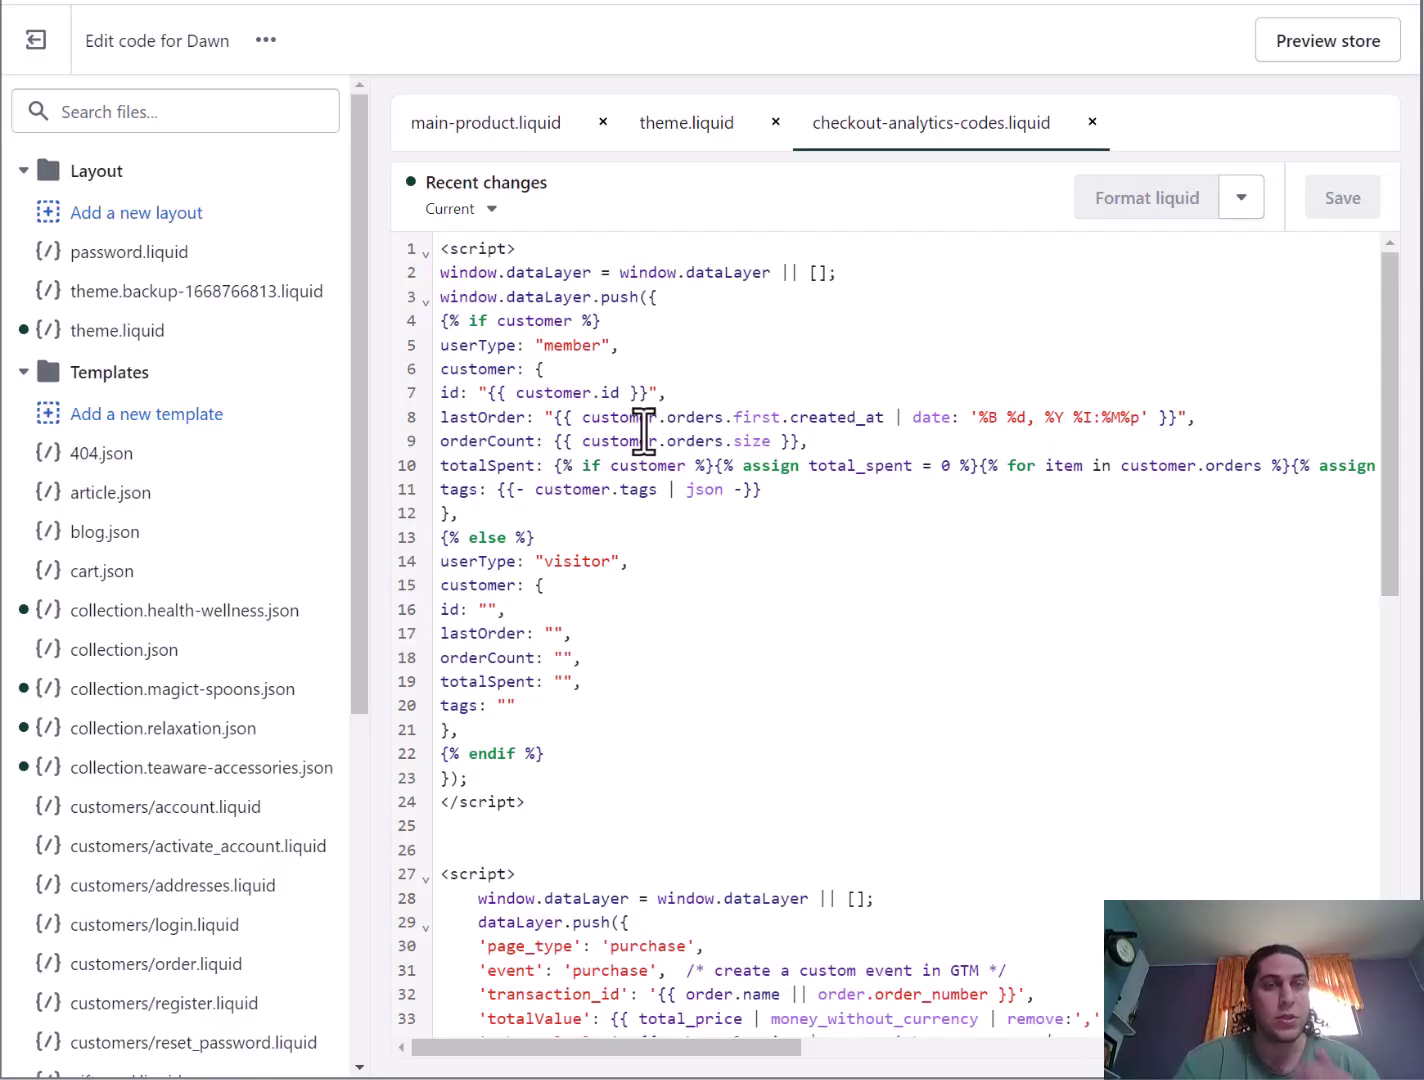
scroll(643, 431, down, 14)
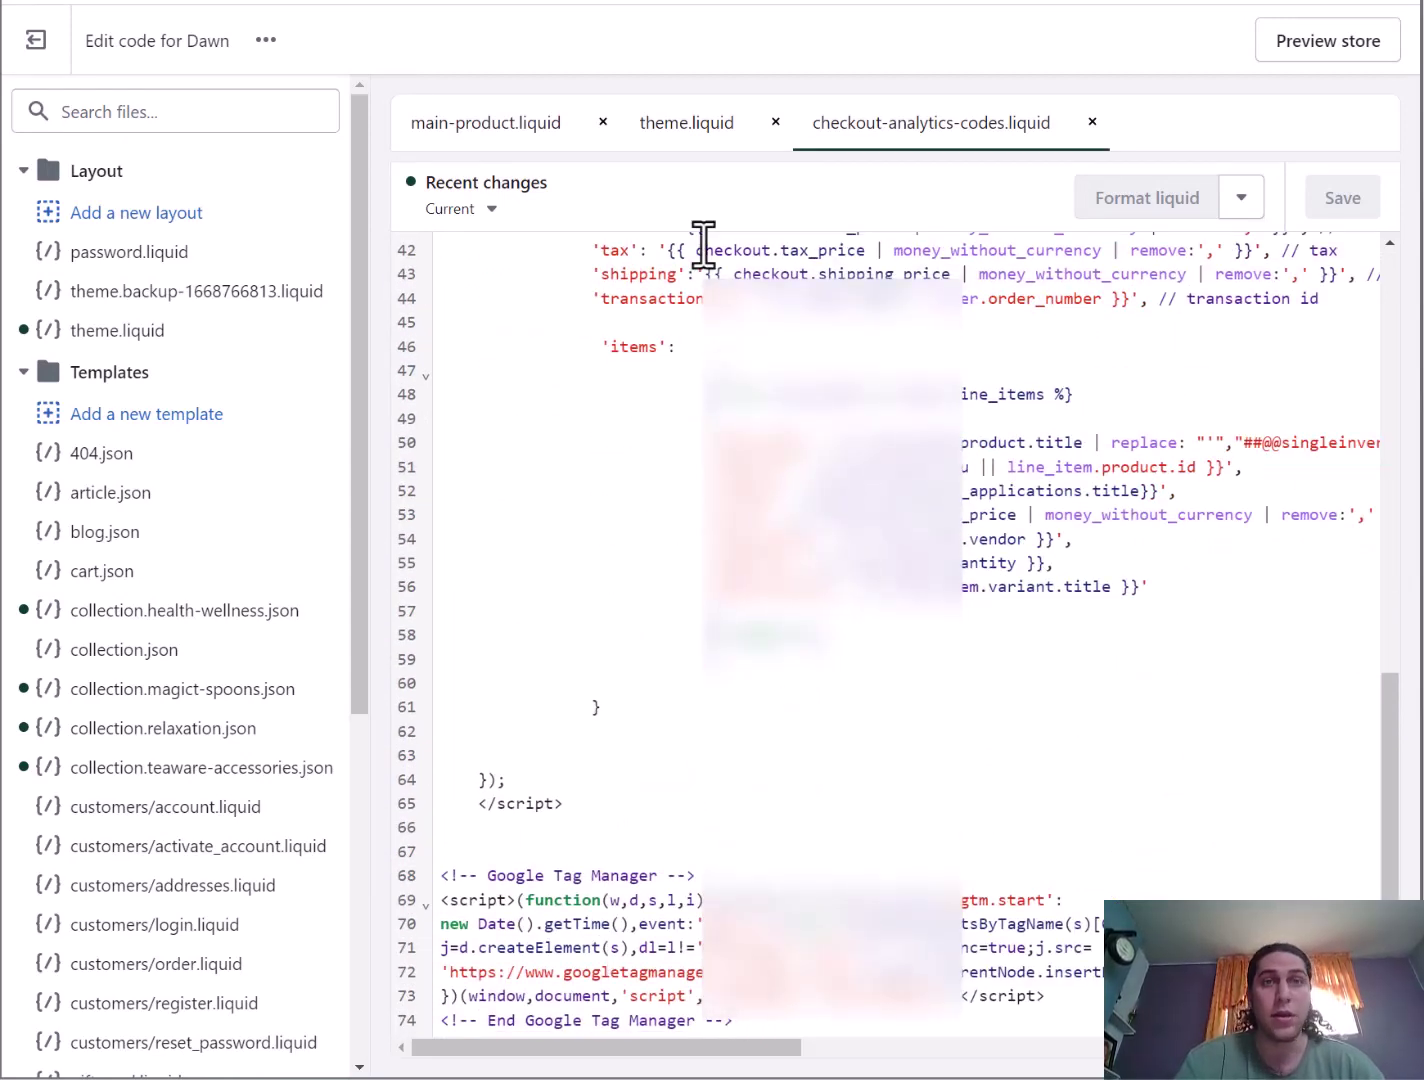
Step: Check the Google Tag Manager snippets in the head and body of theme.liquid and save the file
click(677, 127)
scroll(626, 556, down, 1)
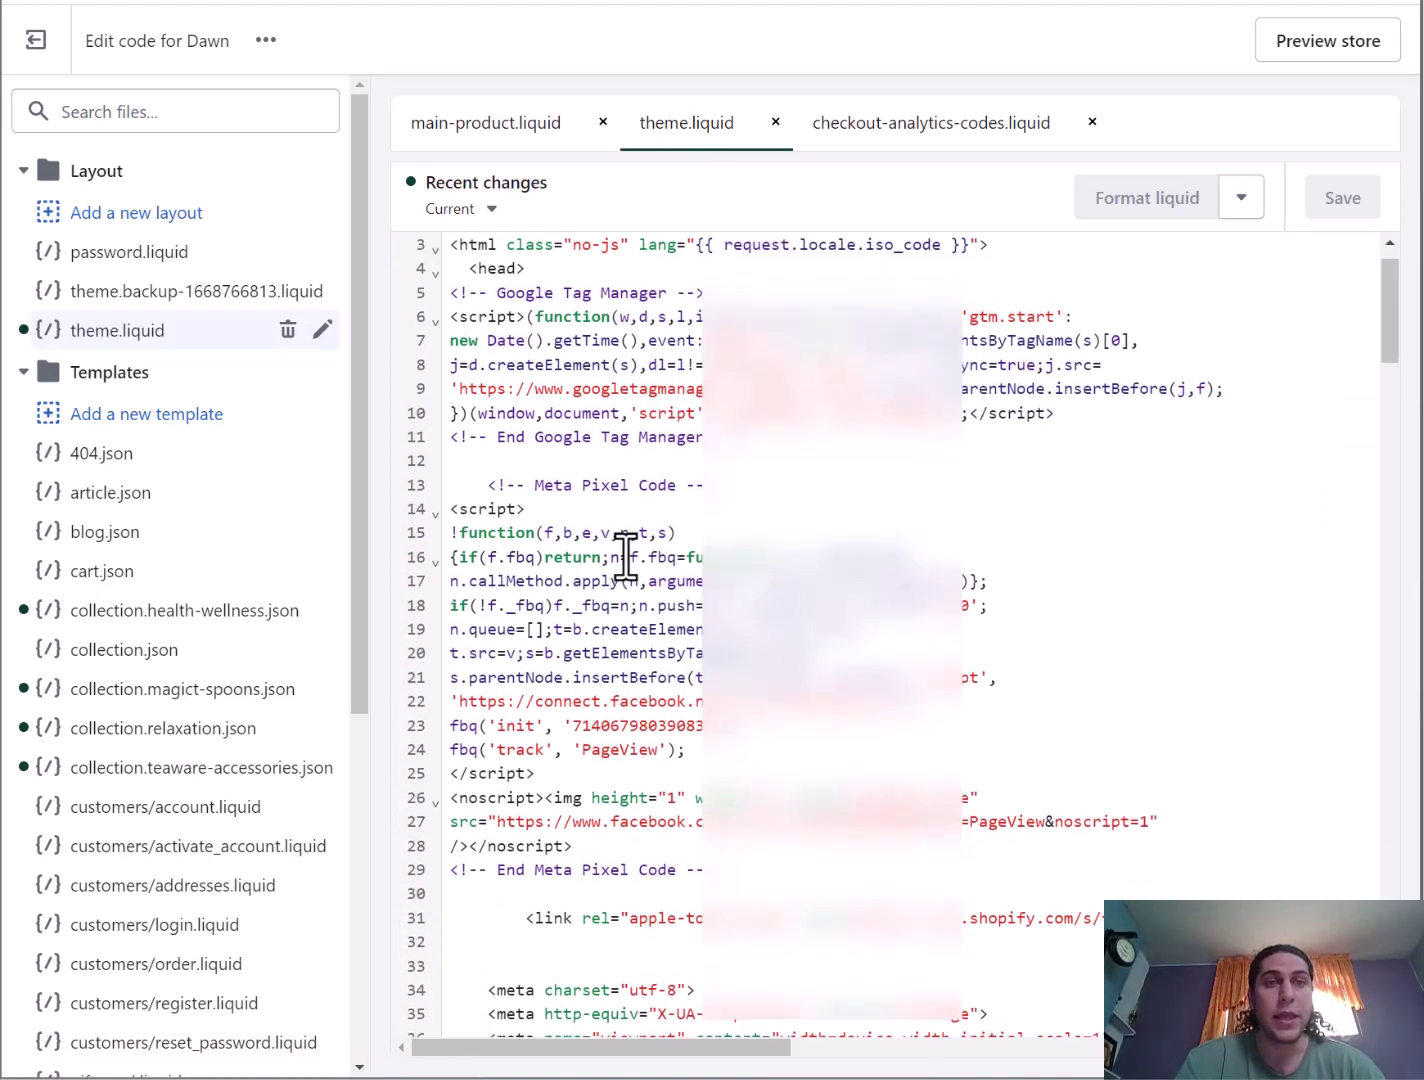
scroll(626, 556, down, 1)
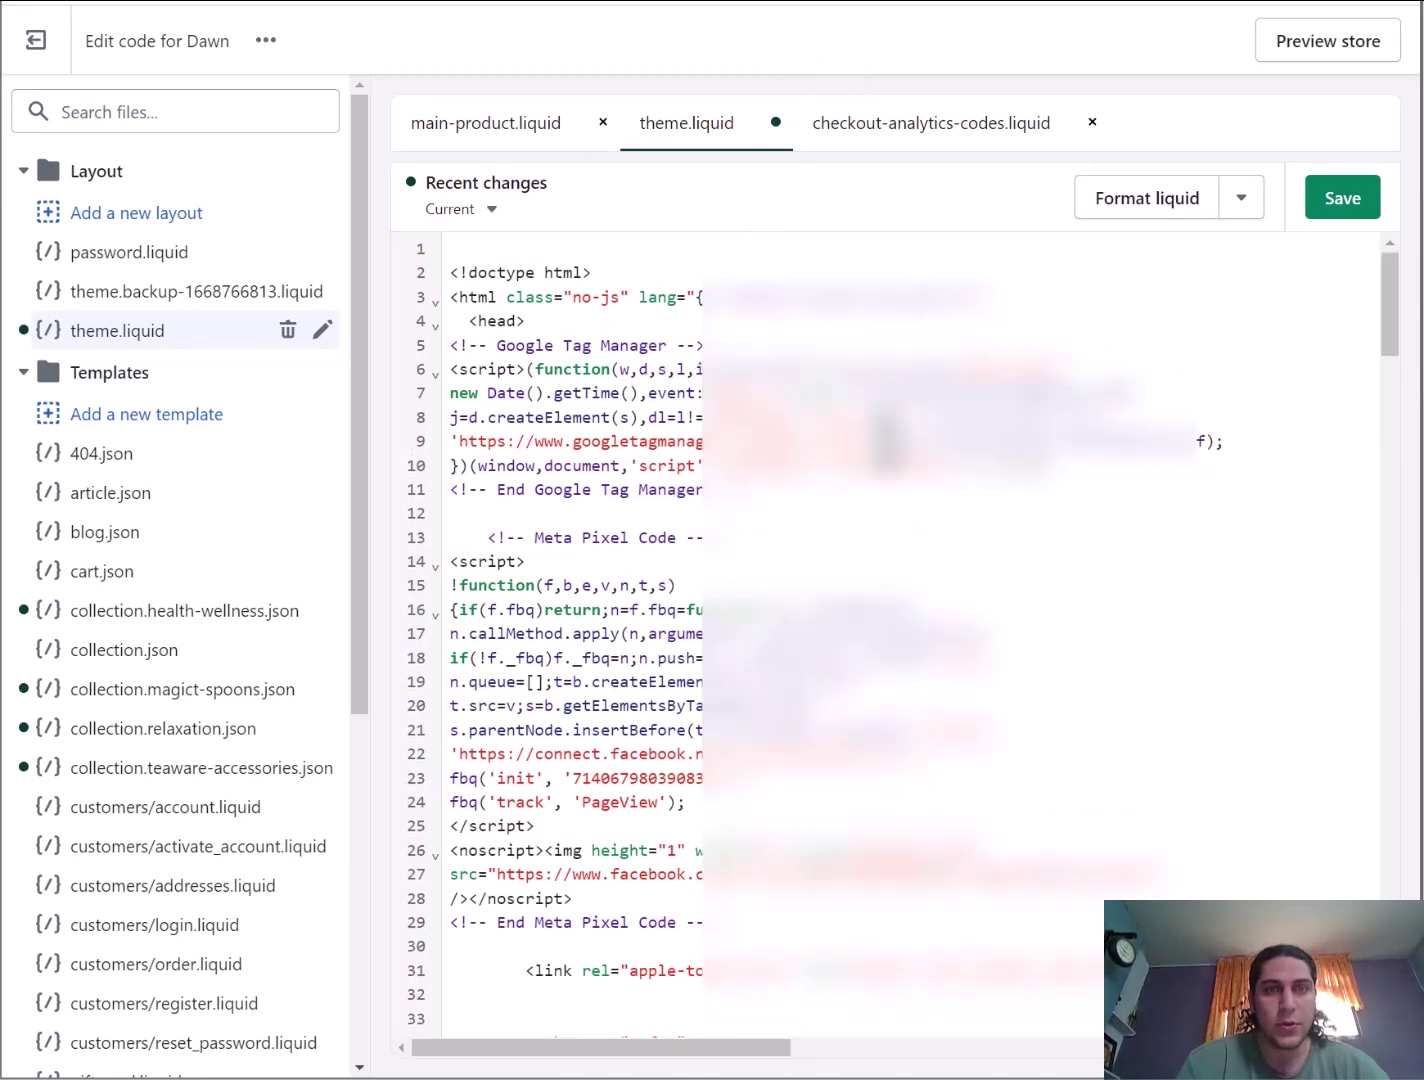
drag(1068, 455, 457, 357)
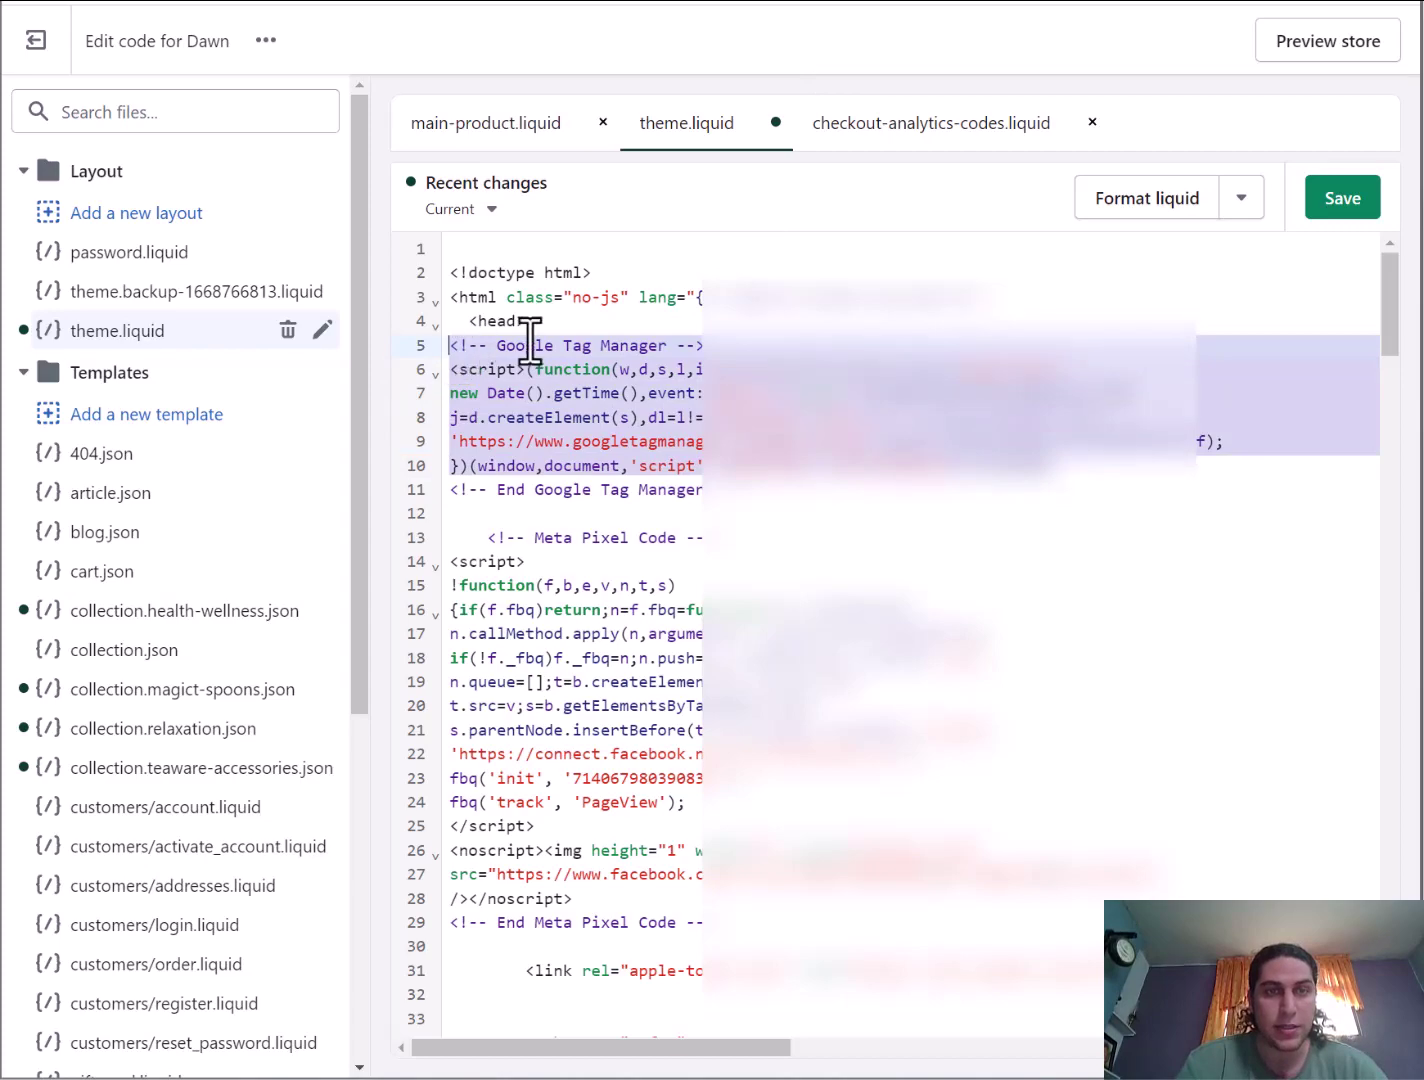
scroll(559, 505, down, 15)
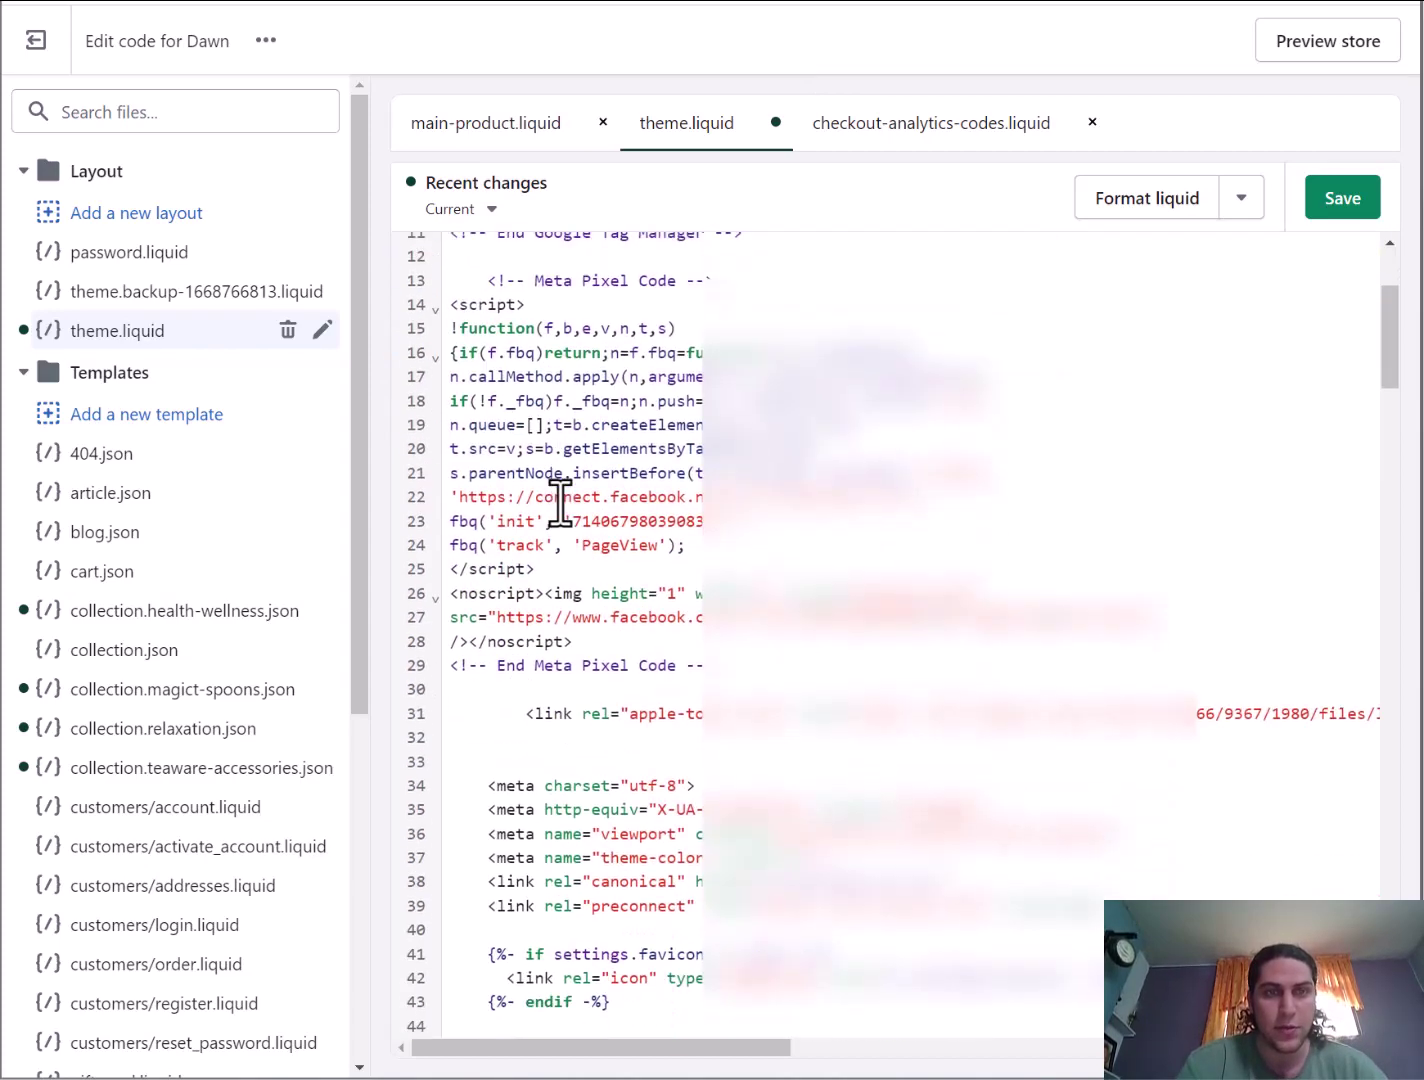
scroll(560, 502, down, 15)
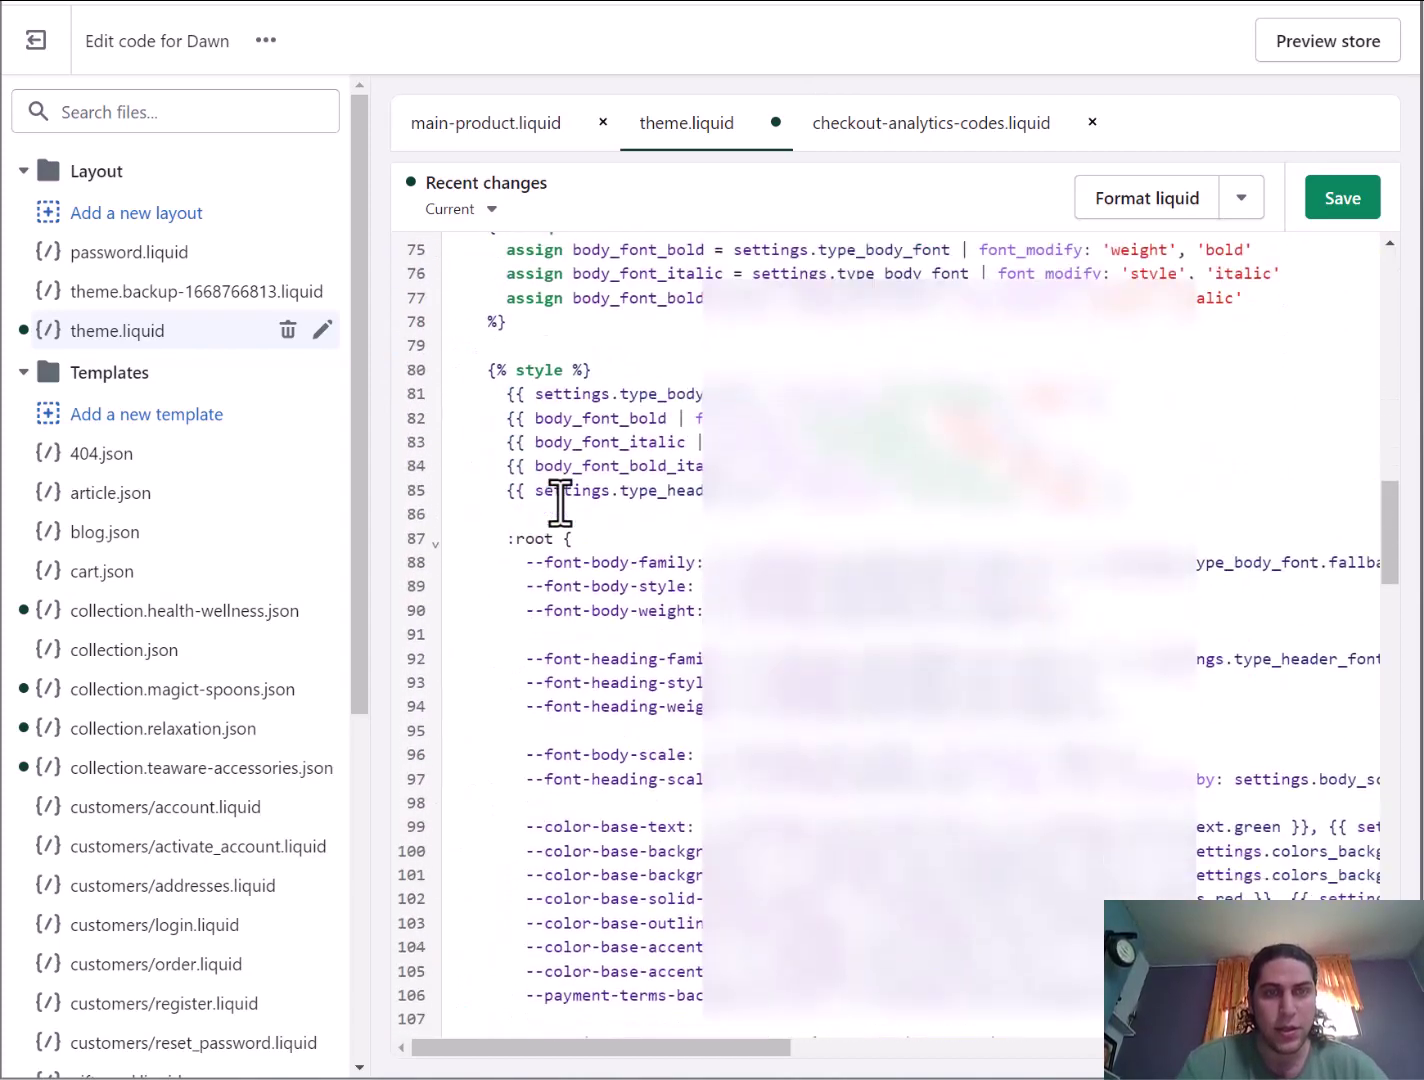
scroll(559, 501, down, 8)
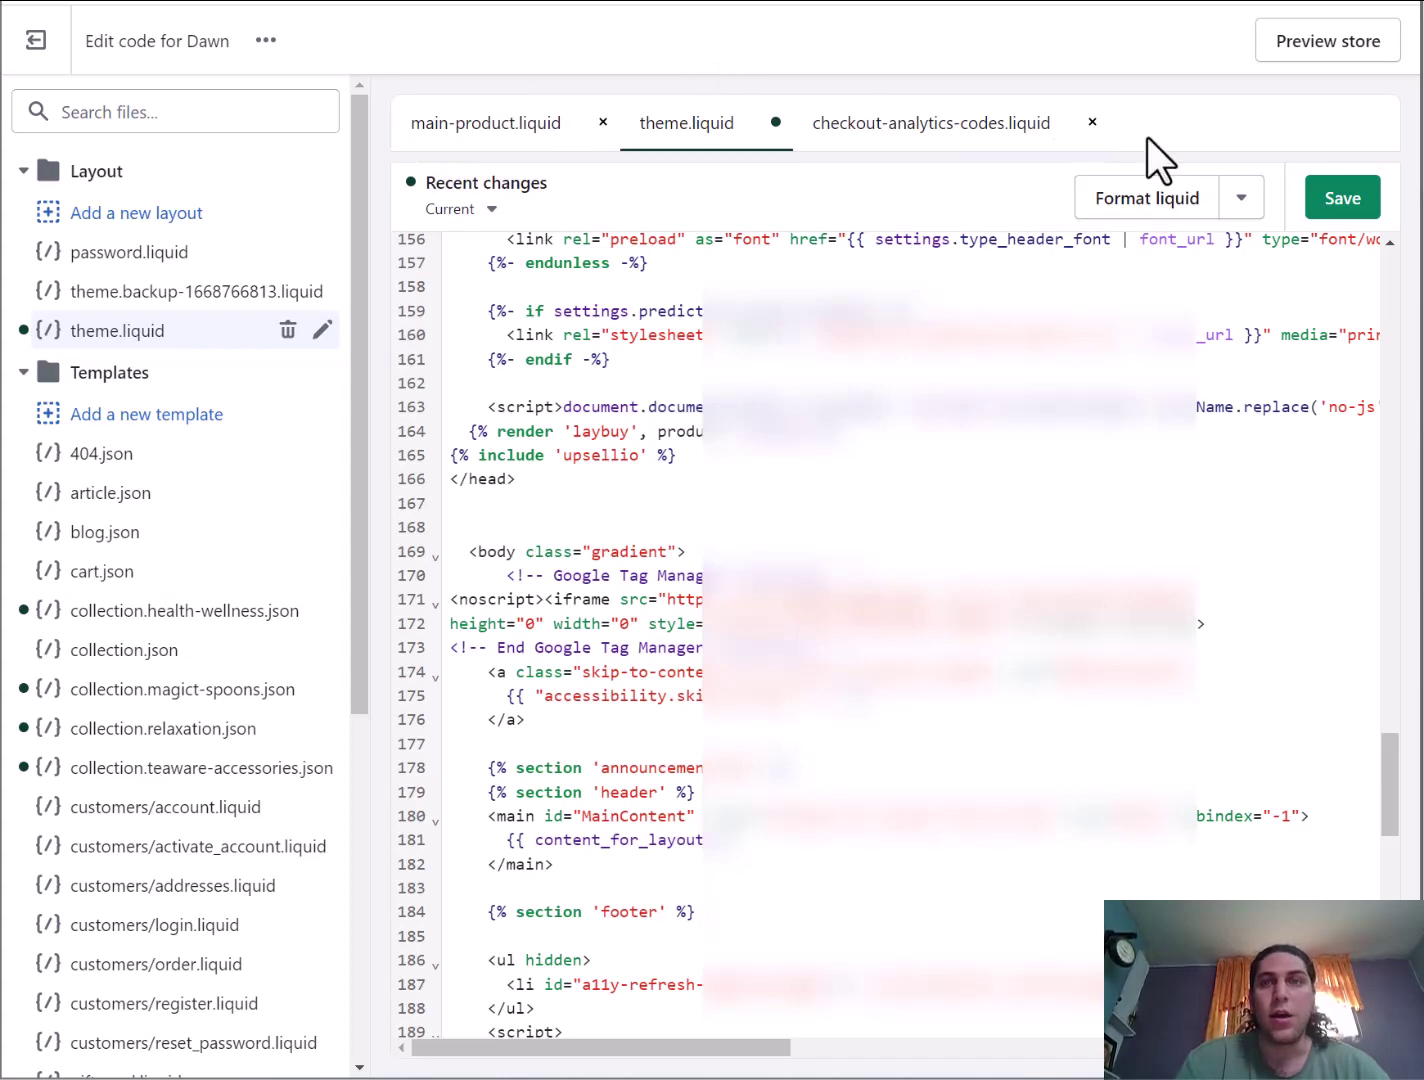
click(1333, 197)
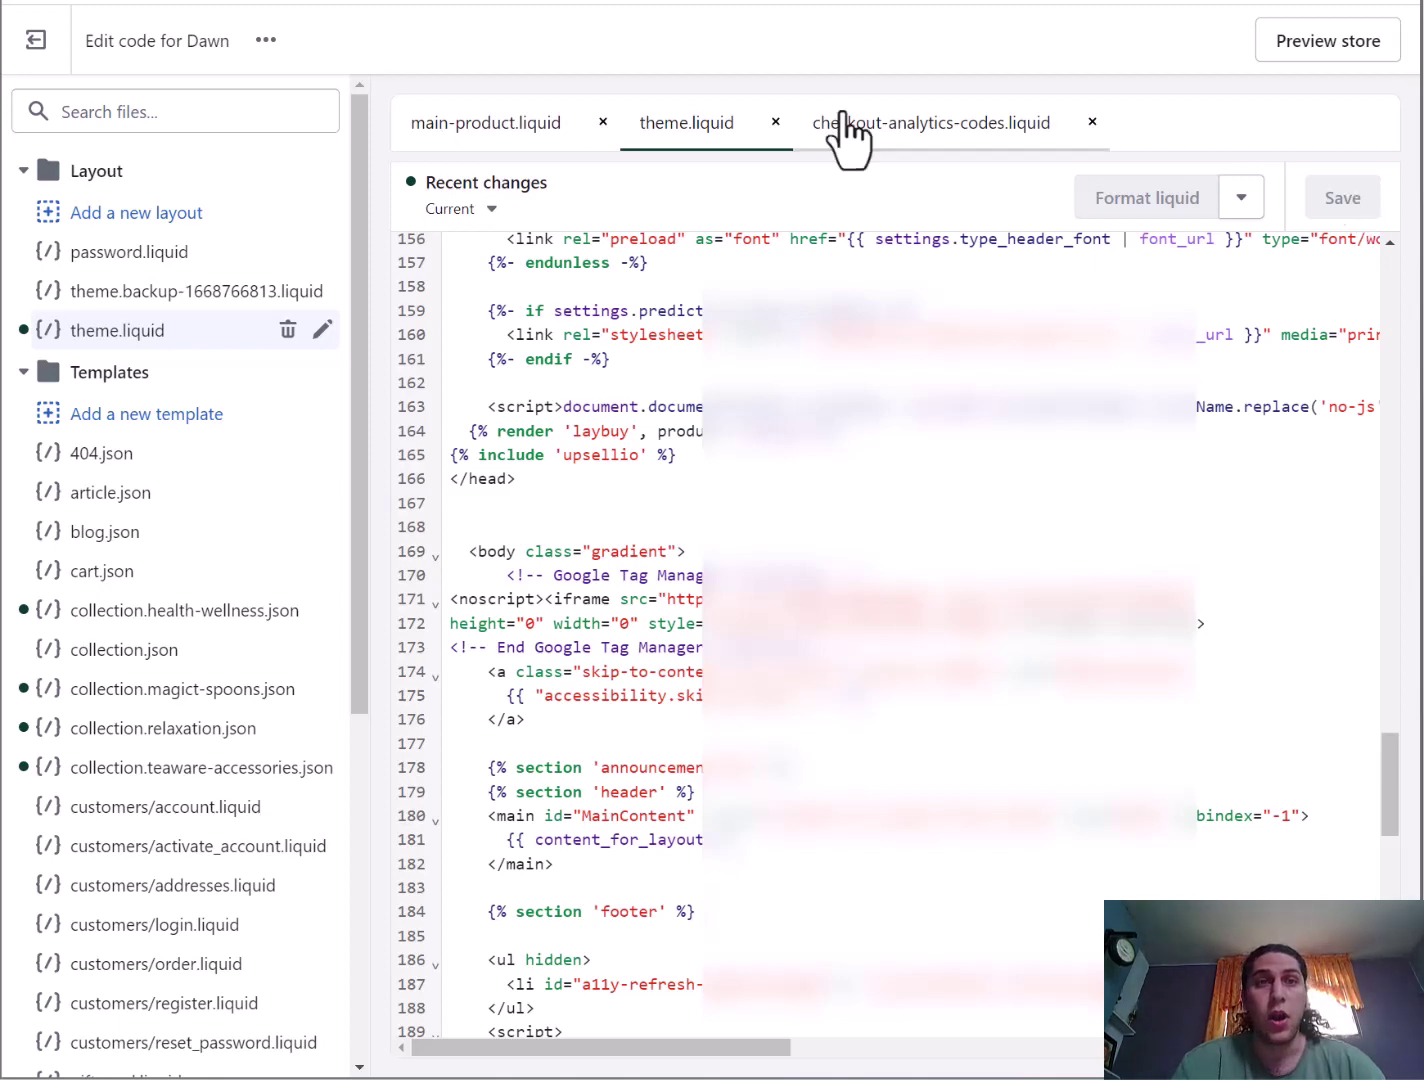
Step: Open the store's Checkout settings and examine the additional scripts for the order status page
click(372, 1)
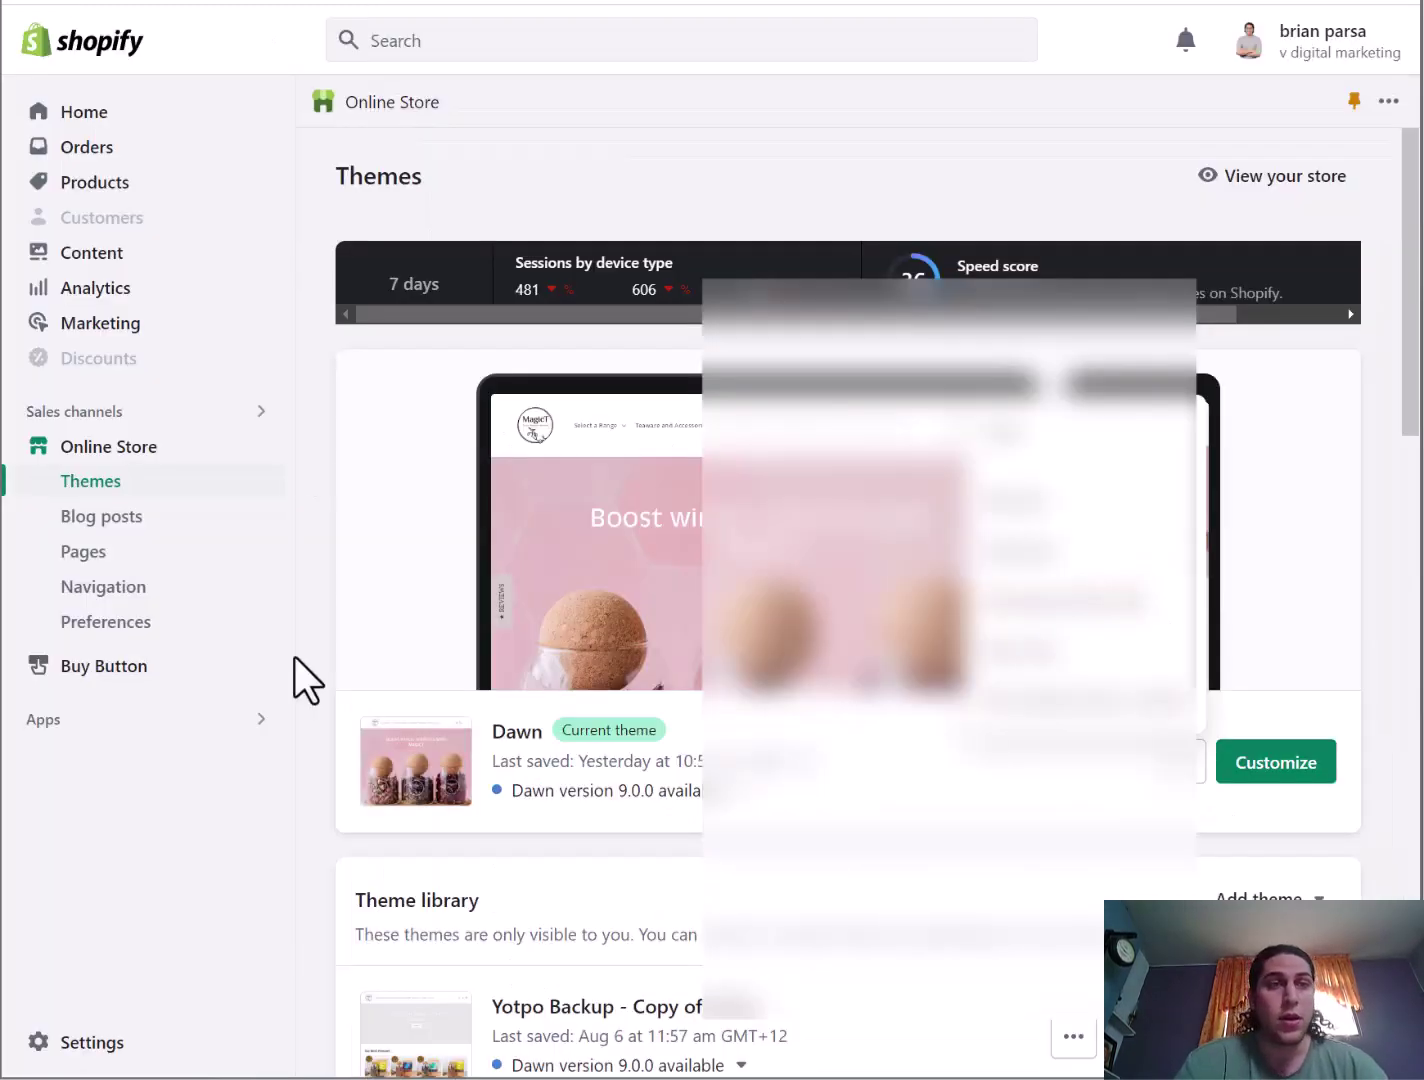
click(88, 1051)
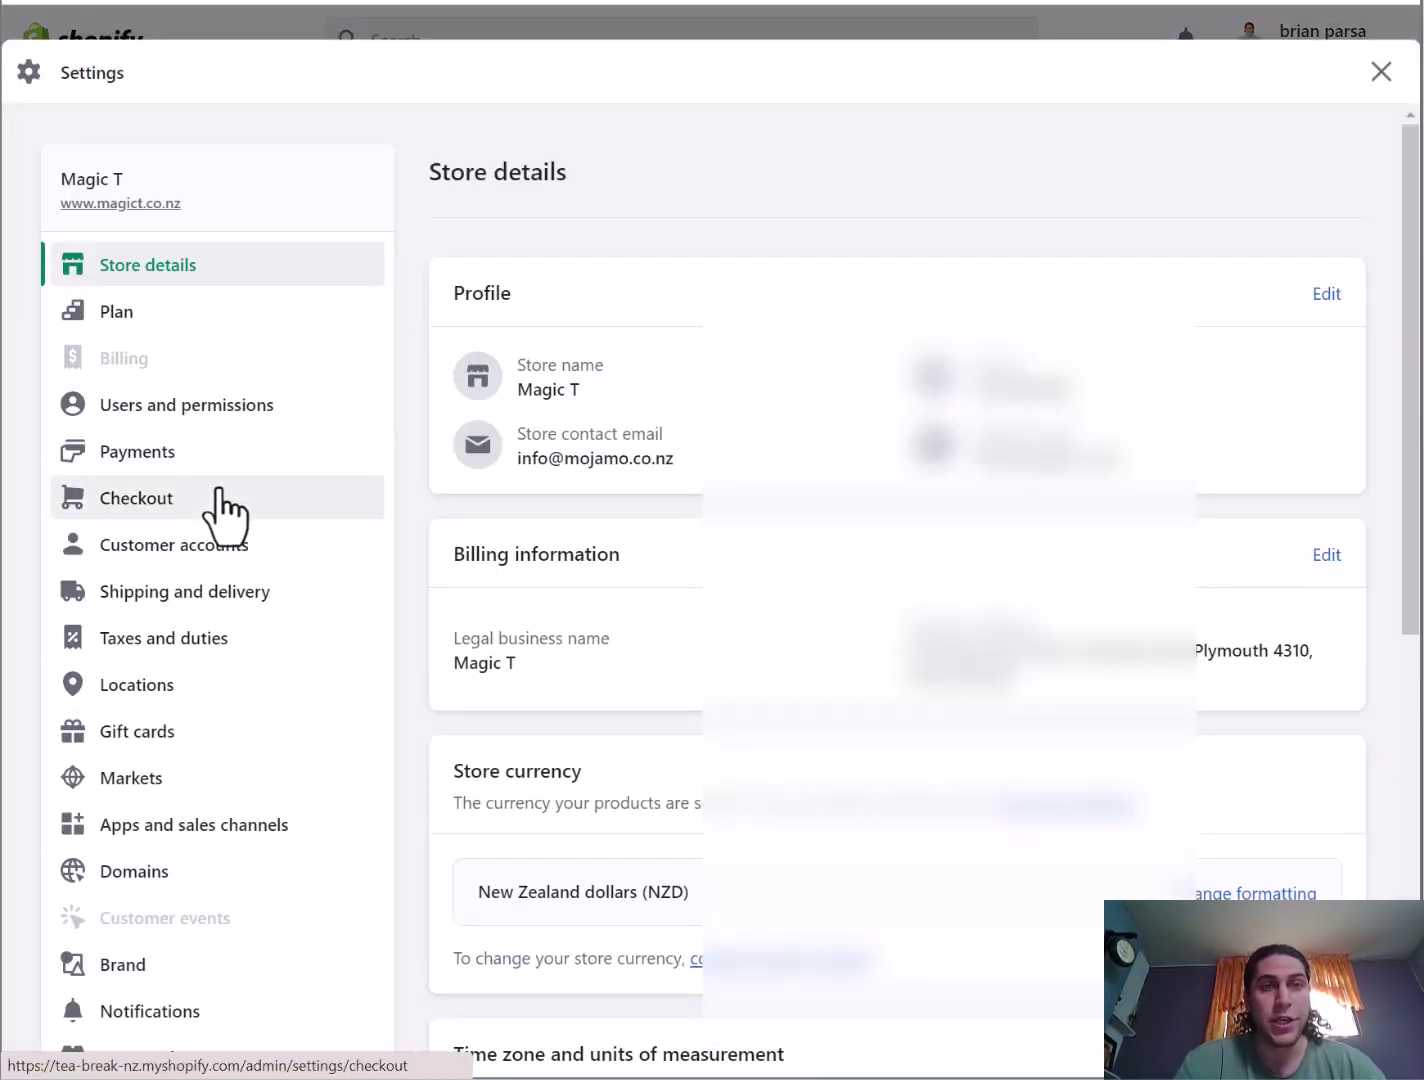
click(218, 492)
scroll(594, 567, down, 9)
scroll(594, 567, down, 10)
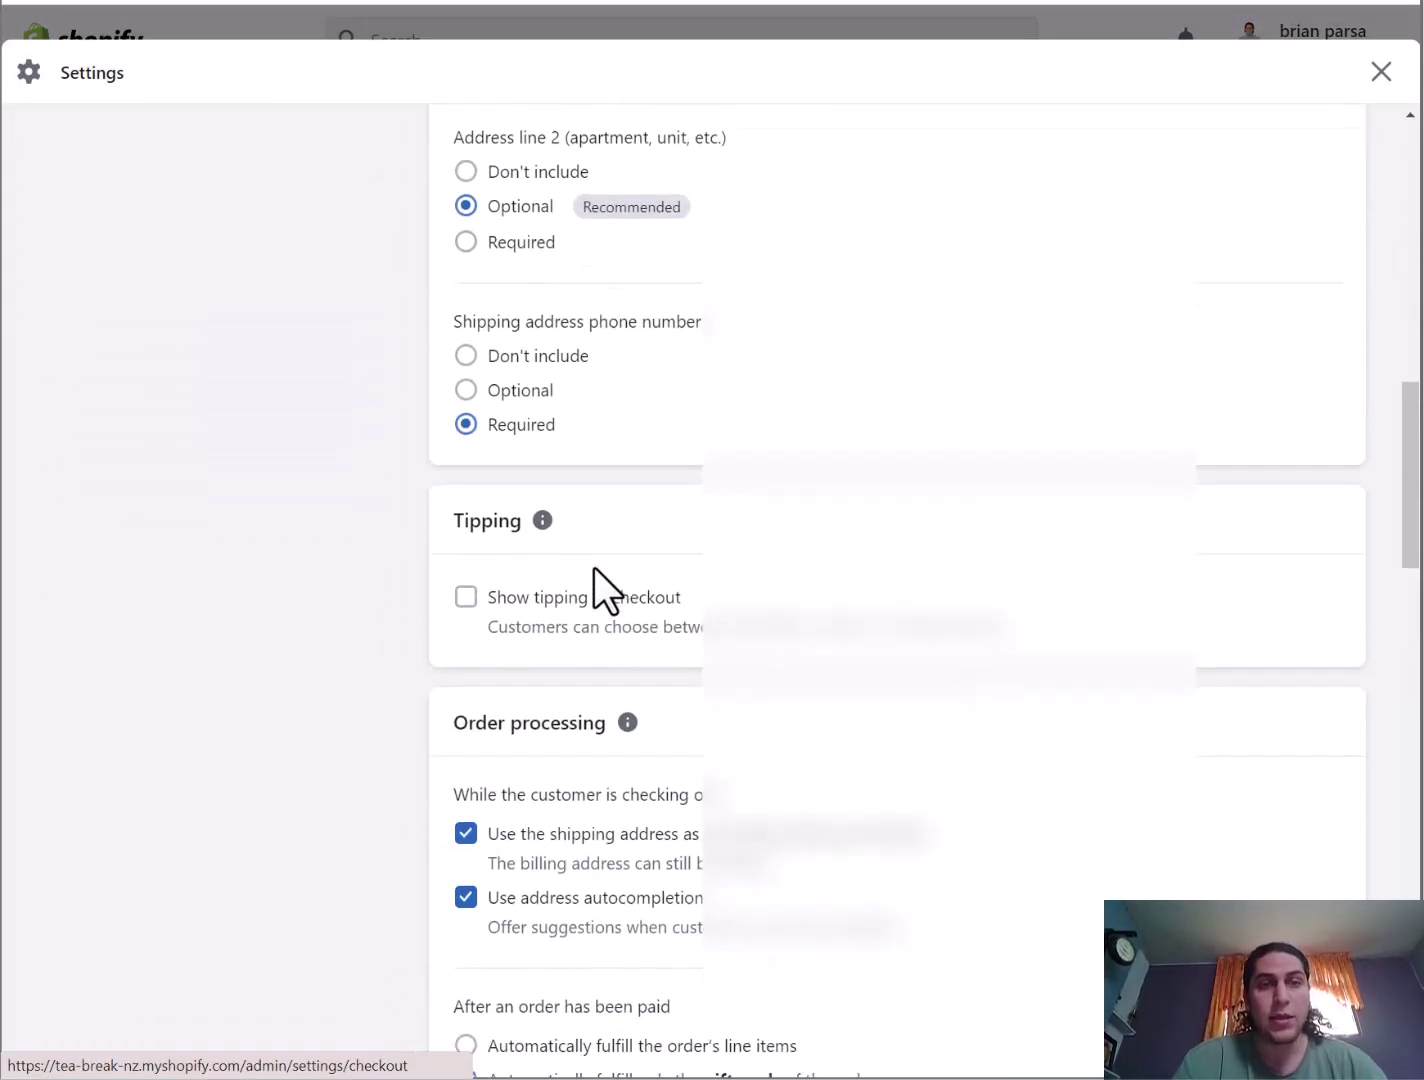
scroll(594, 568, down, 5)
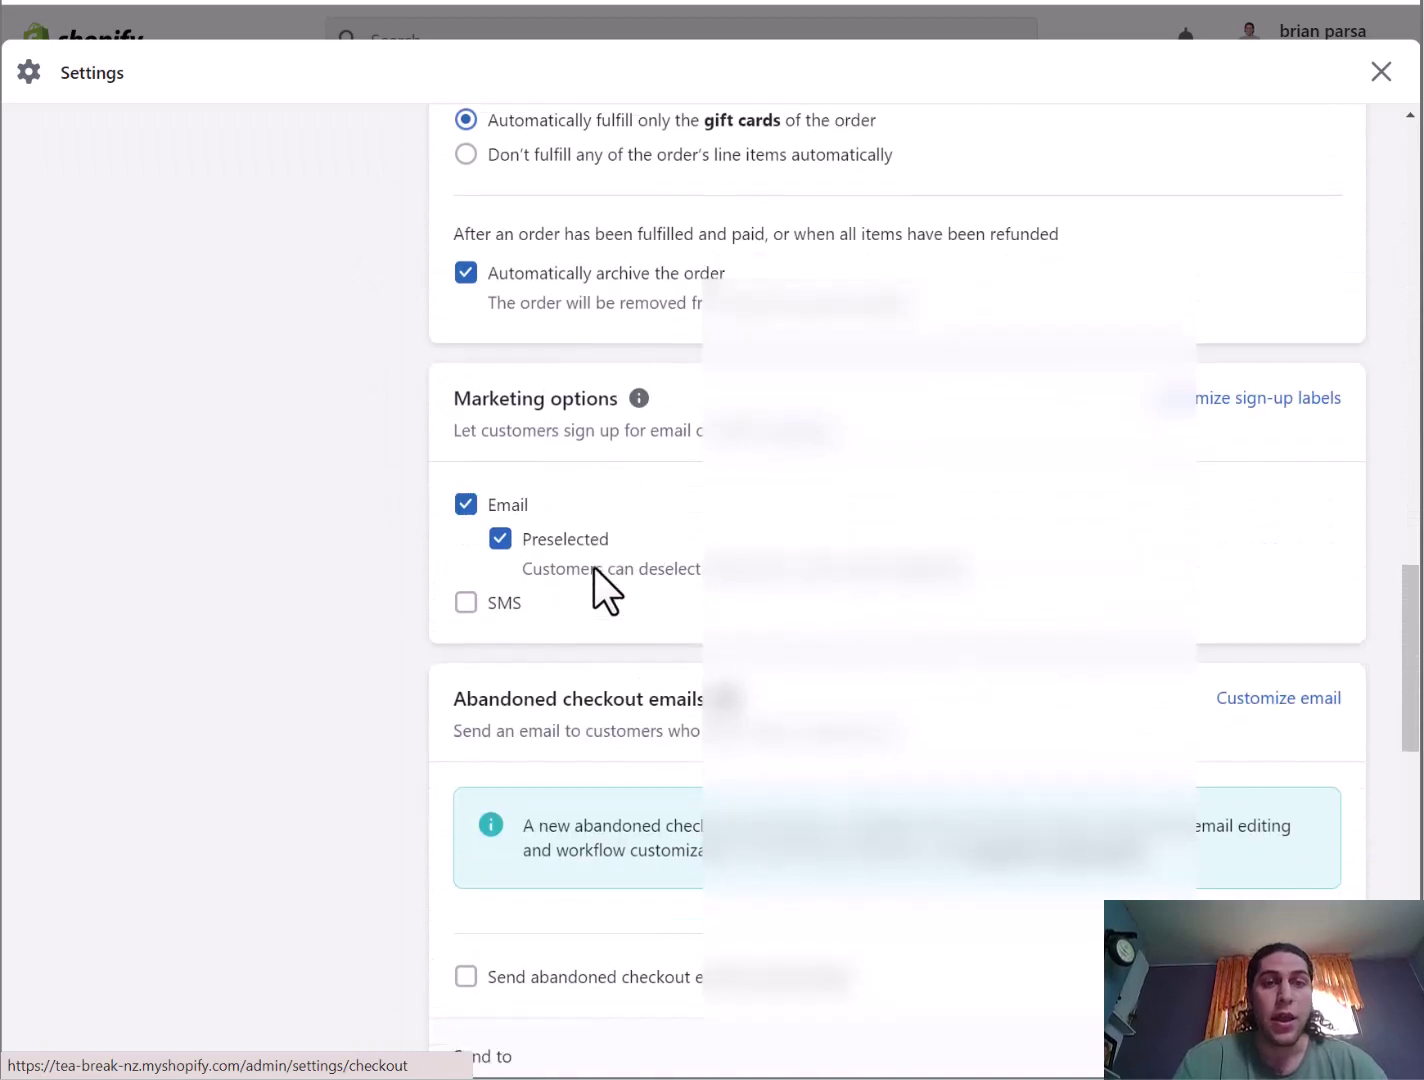
scroll(357, 709, down, 5)
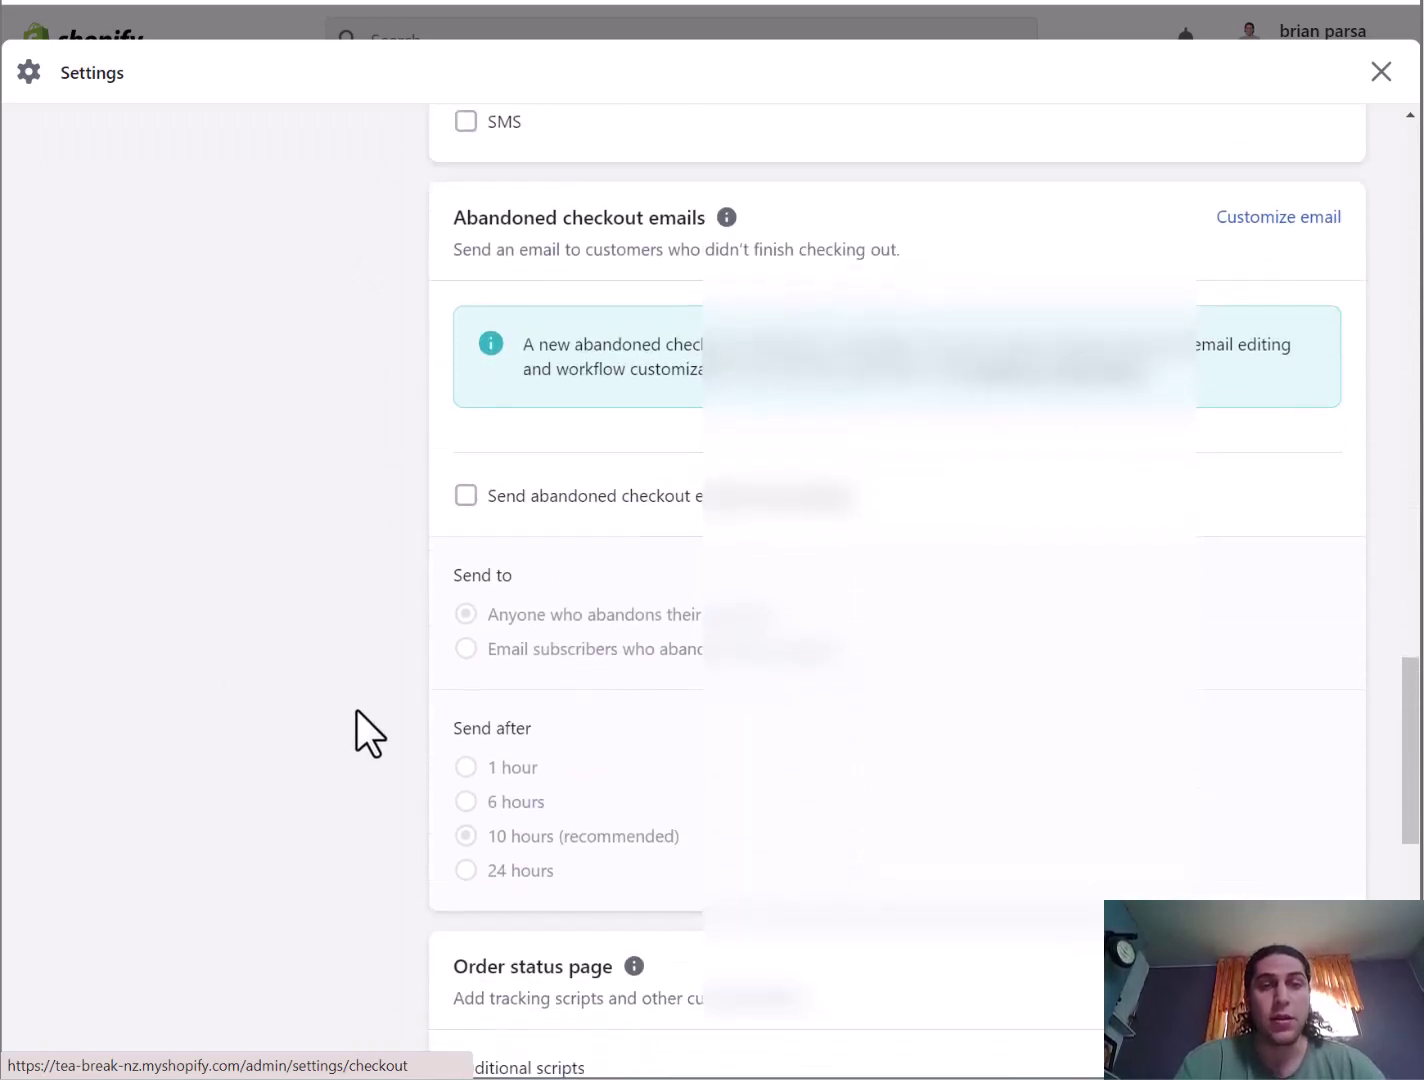
scroll(357, 710, down, 1)
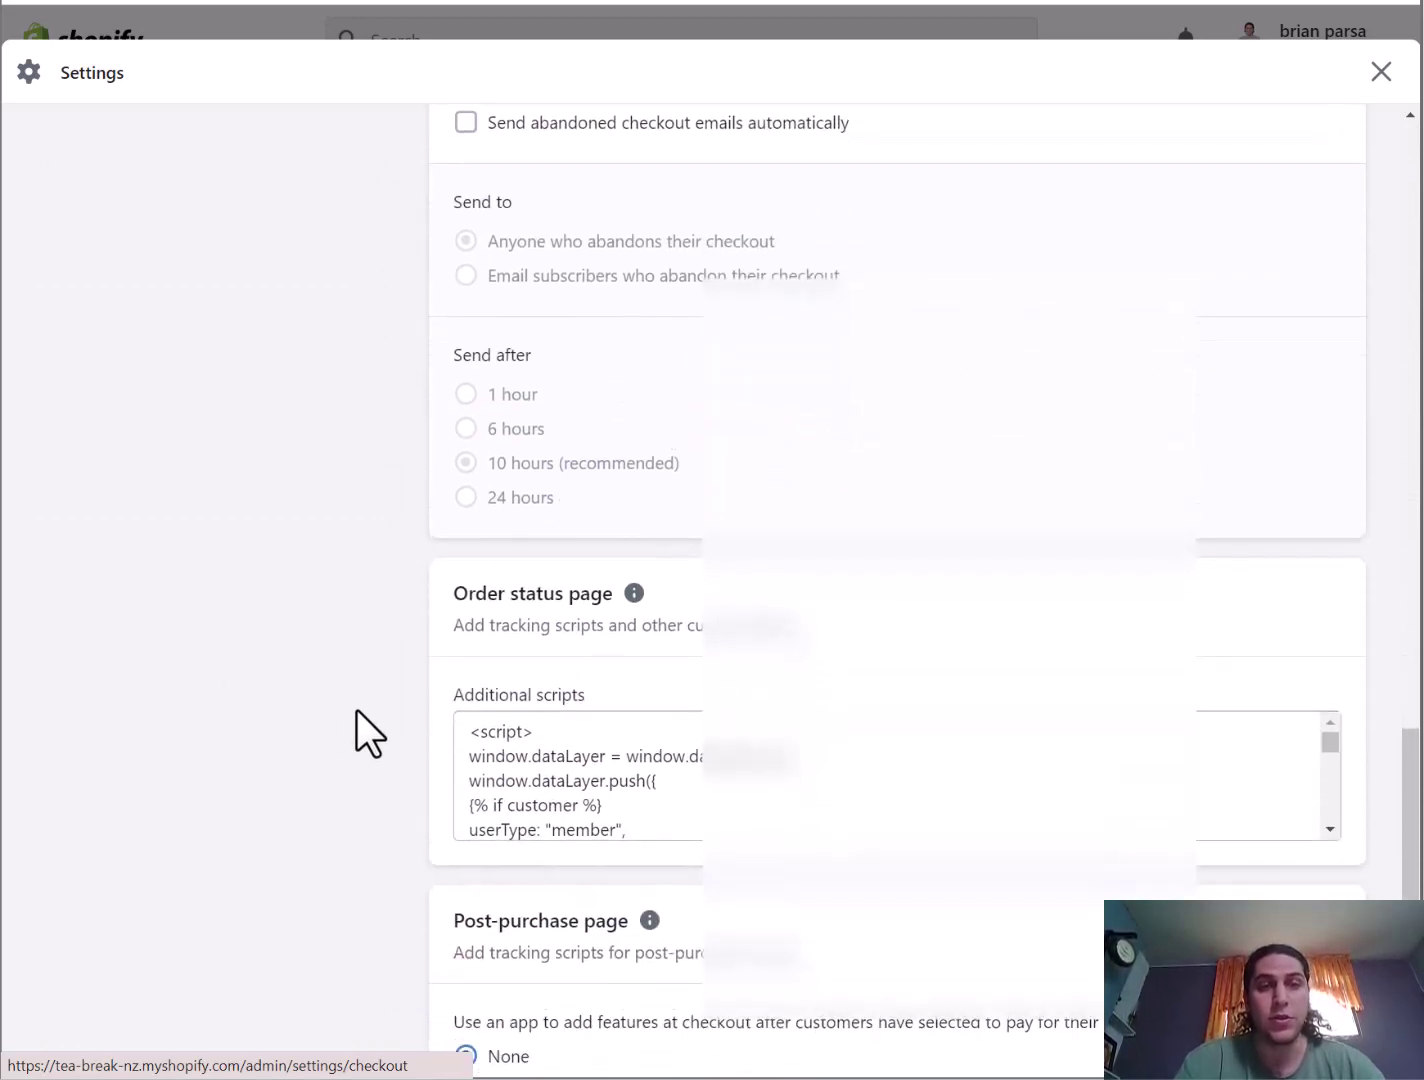
scroll(684, 805, down, 5)
scroll(683, 804, up, 8)
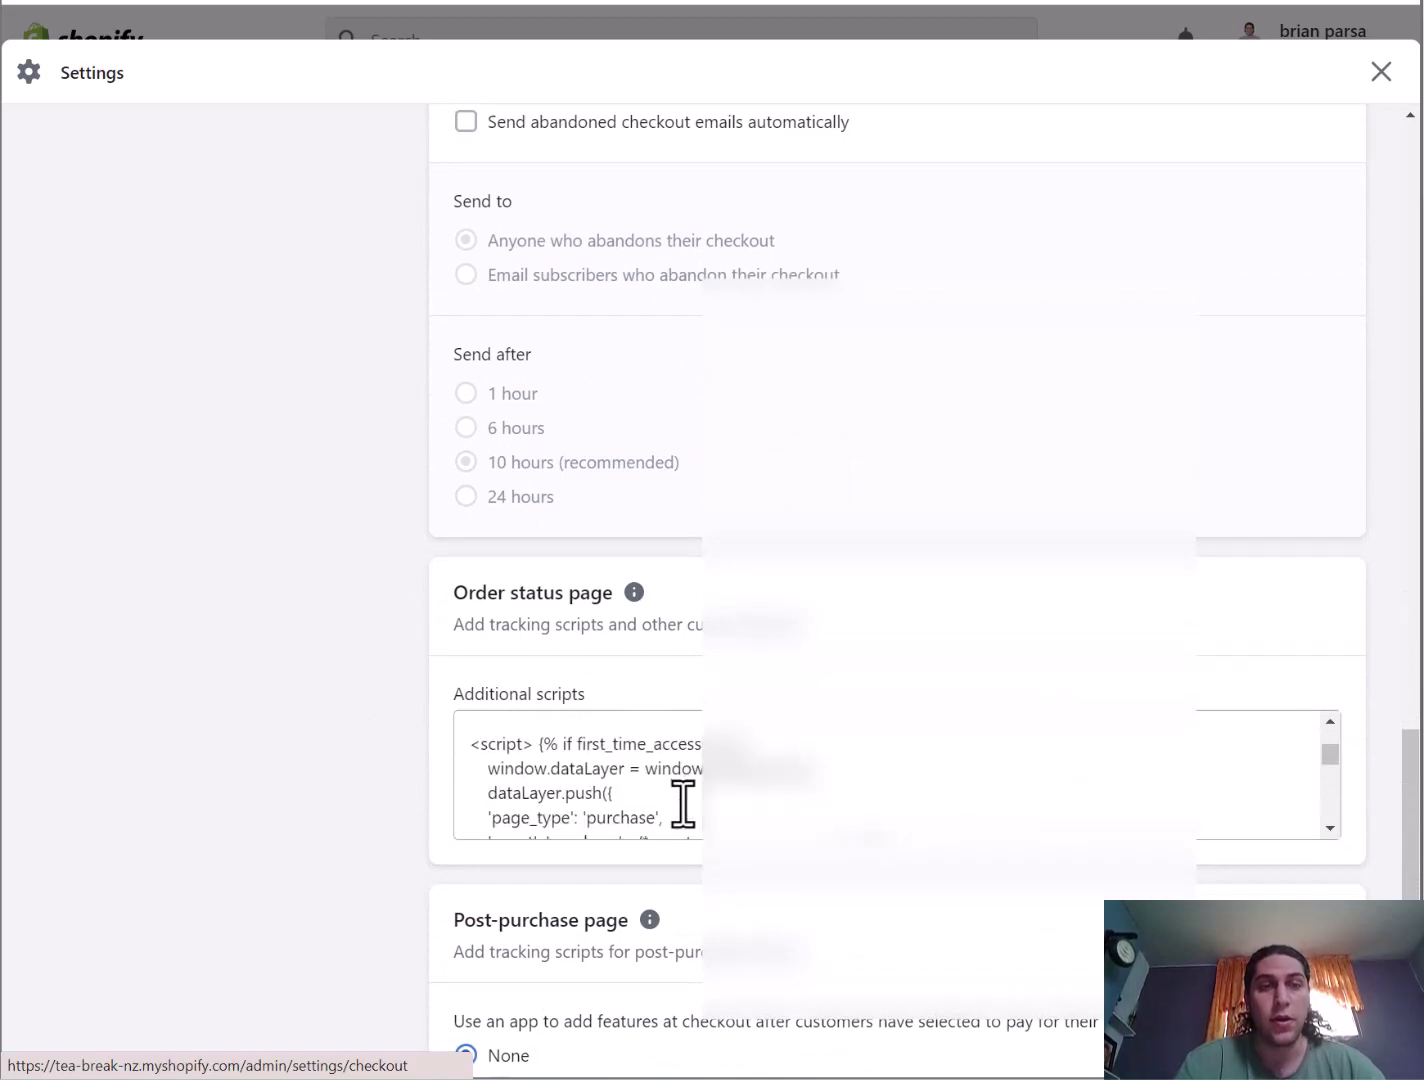
scroll(756, 710, down, 4)
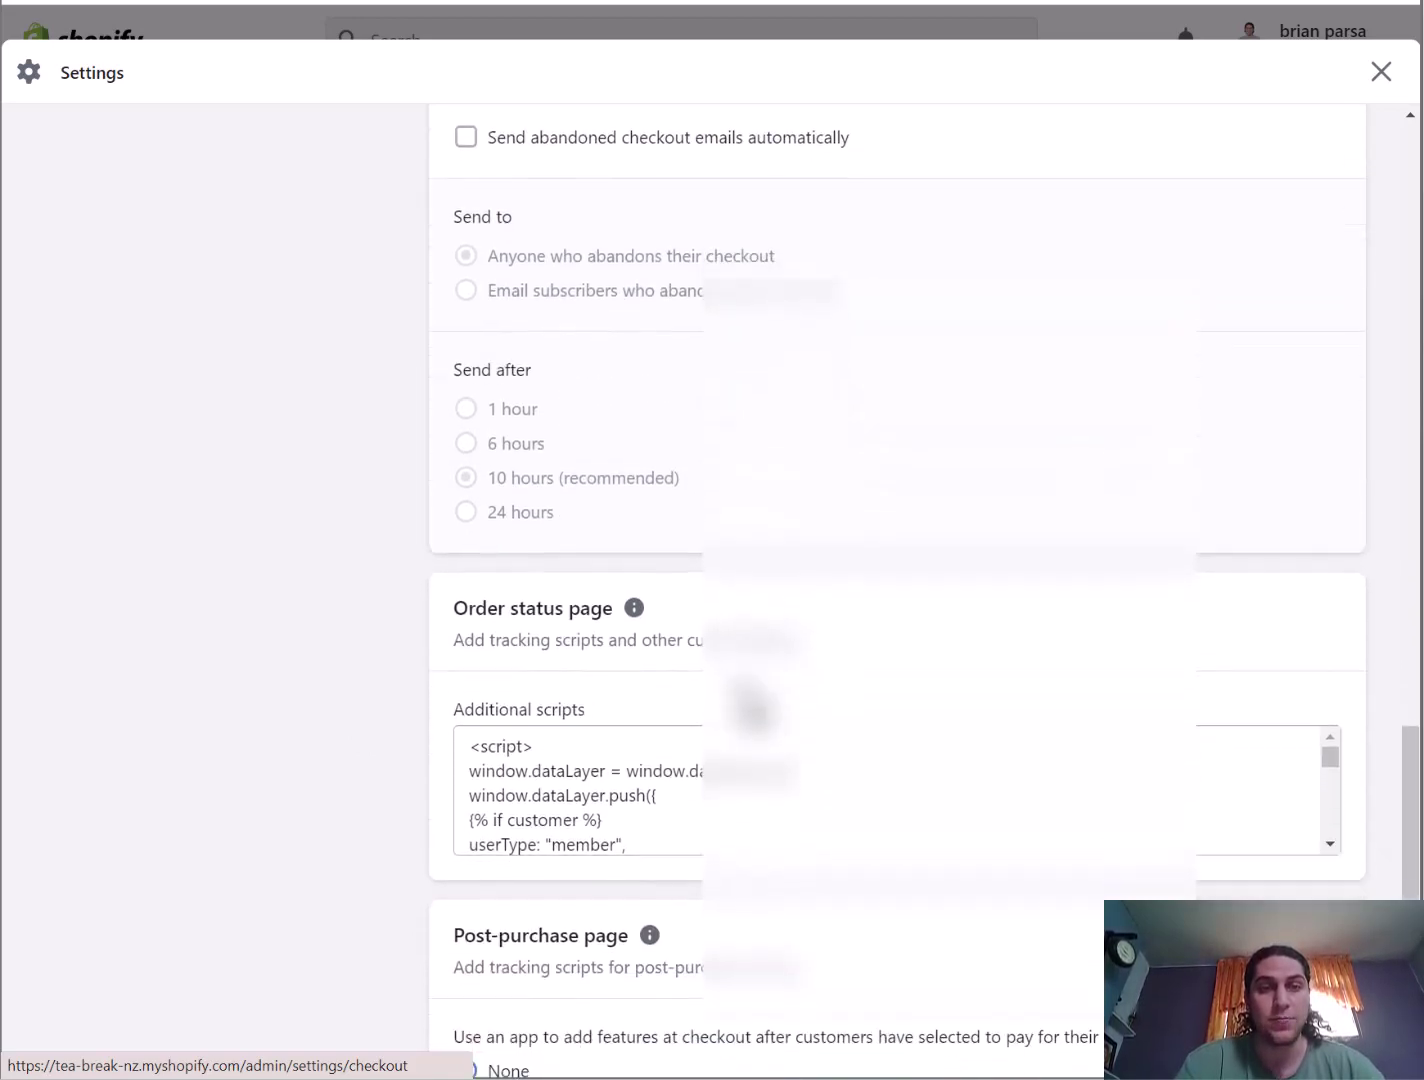
scroll(612, 567, up, 2)
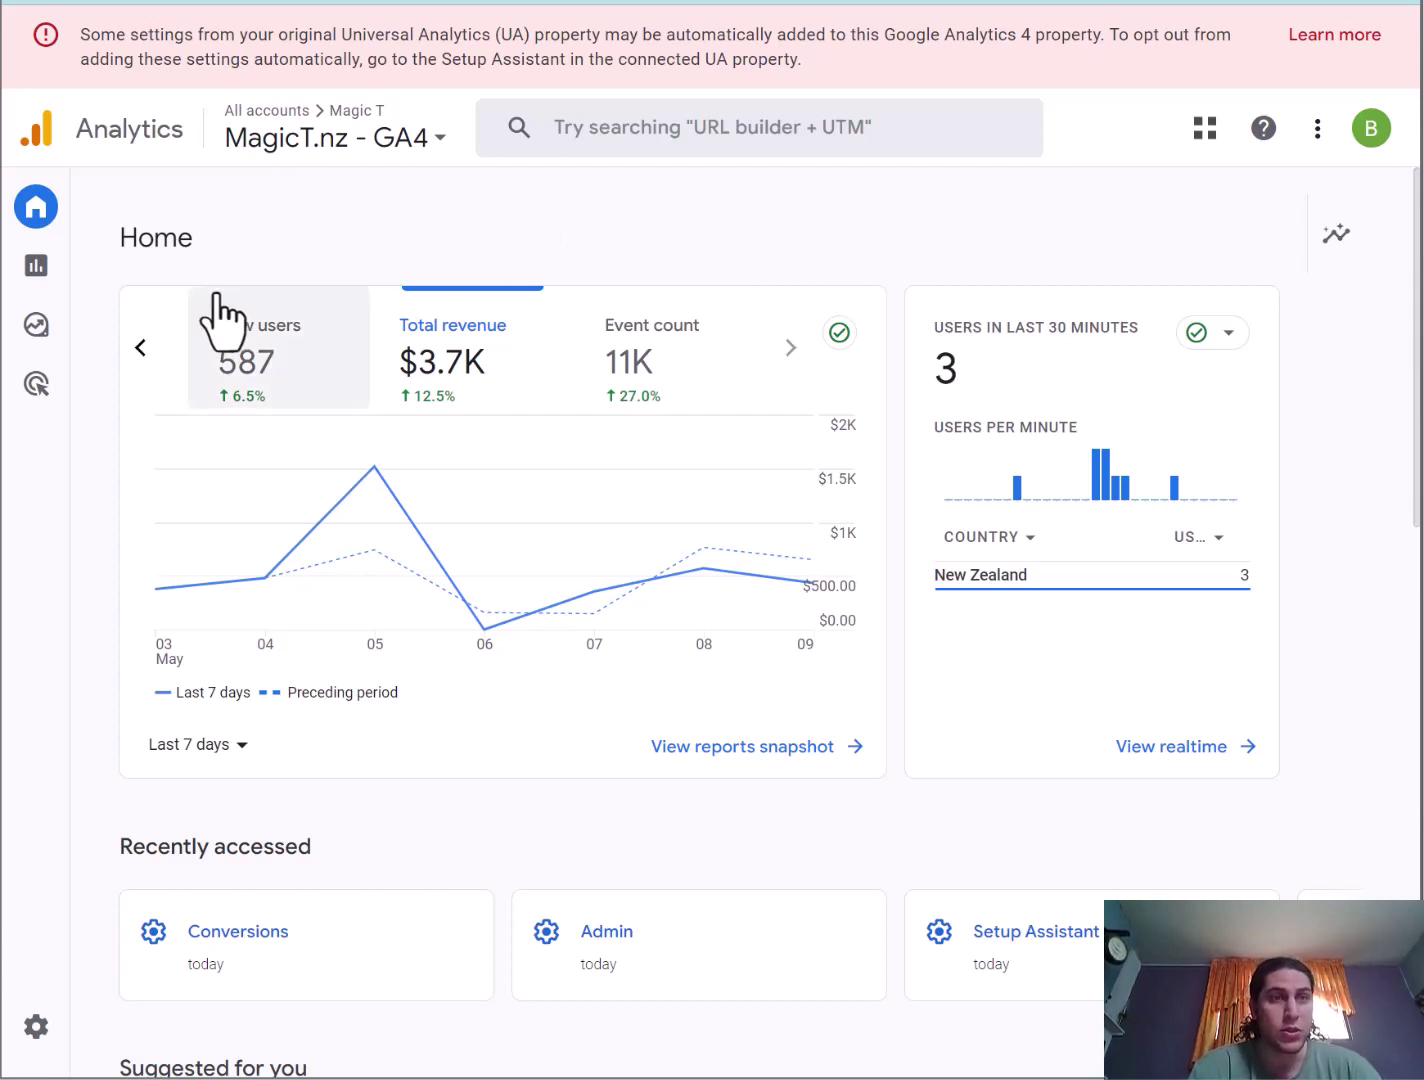
Step: Open the admin area of Google Analytics, then switch to Google Tag Manager and show the container's tags
mouse_move(70, 752)
click(71, 1032)
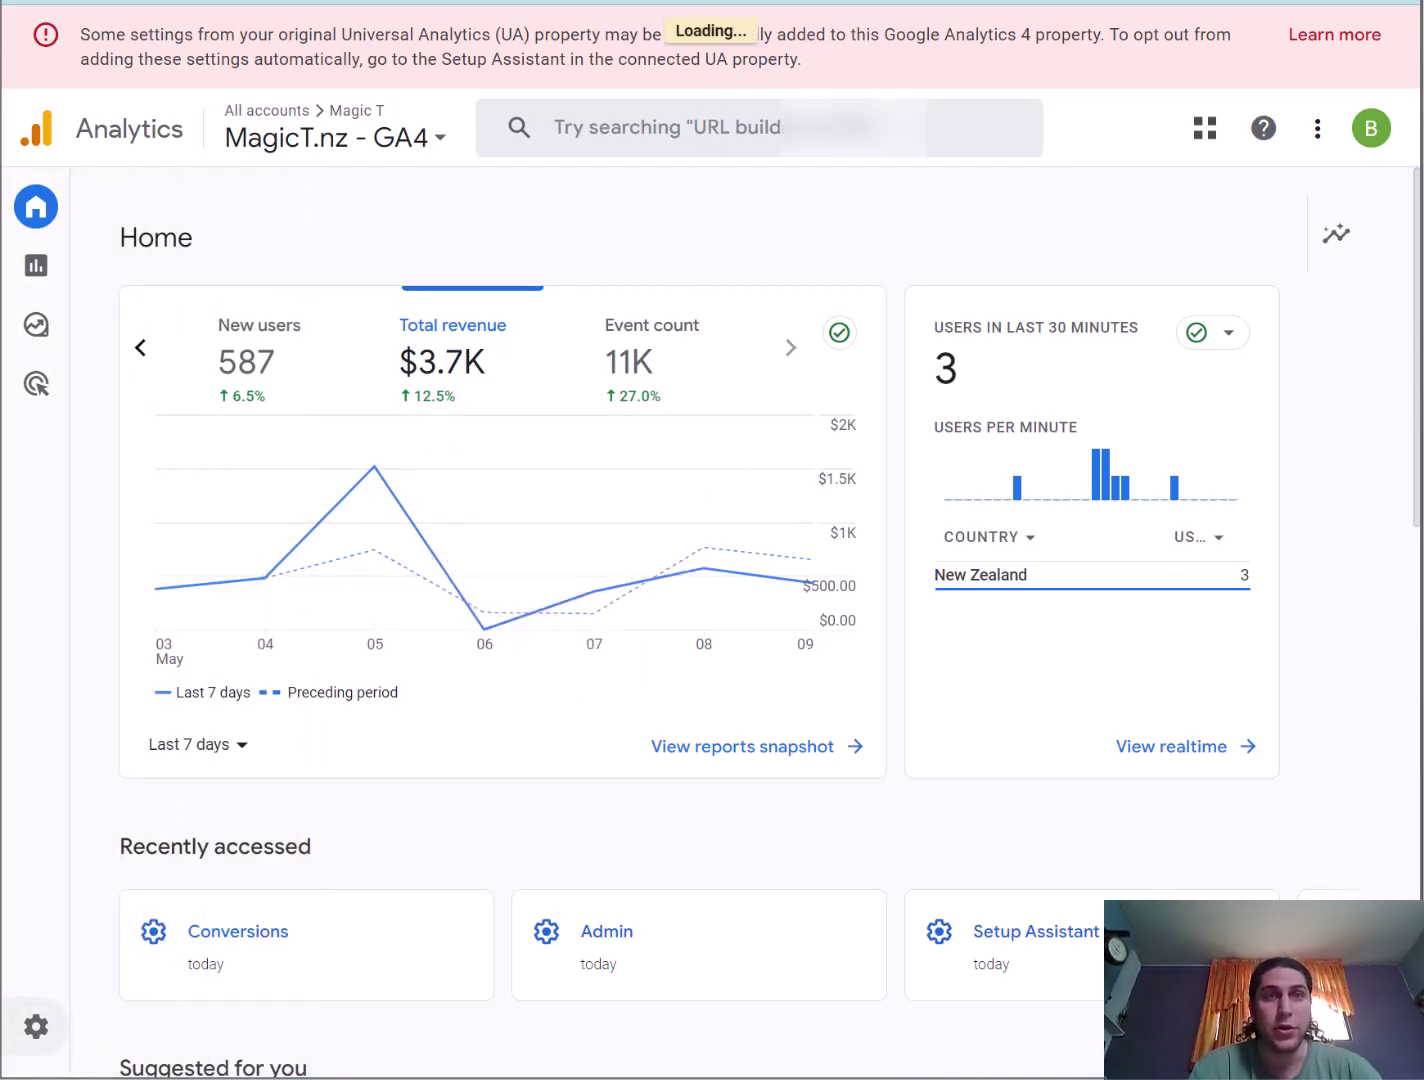
click(712, 3)
click(126, 352)
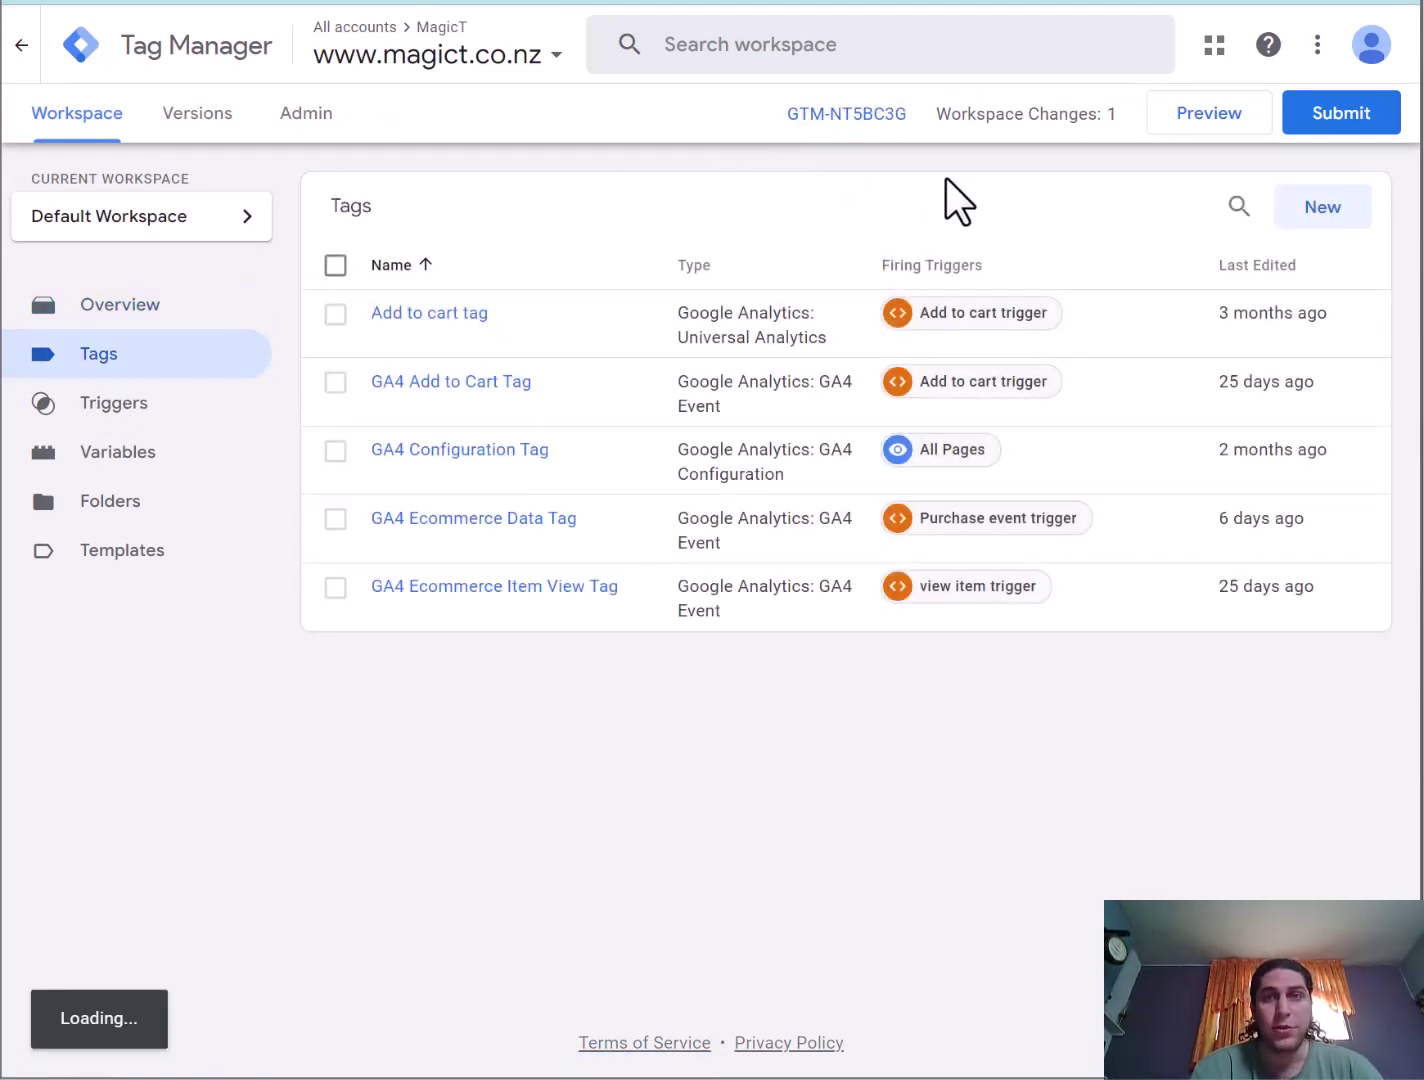
Step: Start a new tag of type Google Analytics: GA4 Configuration and activate its Measurement ID field
click(1322, 223)
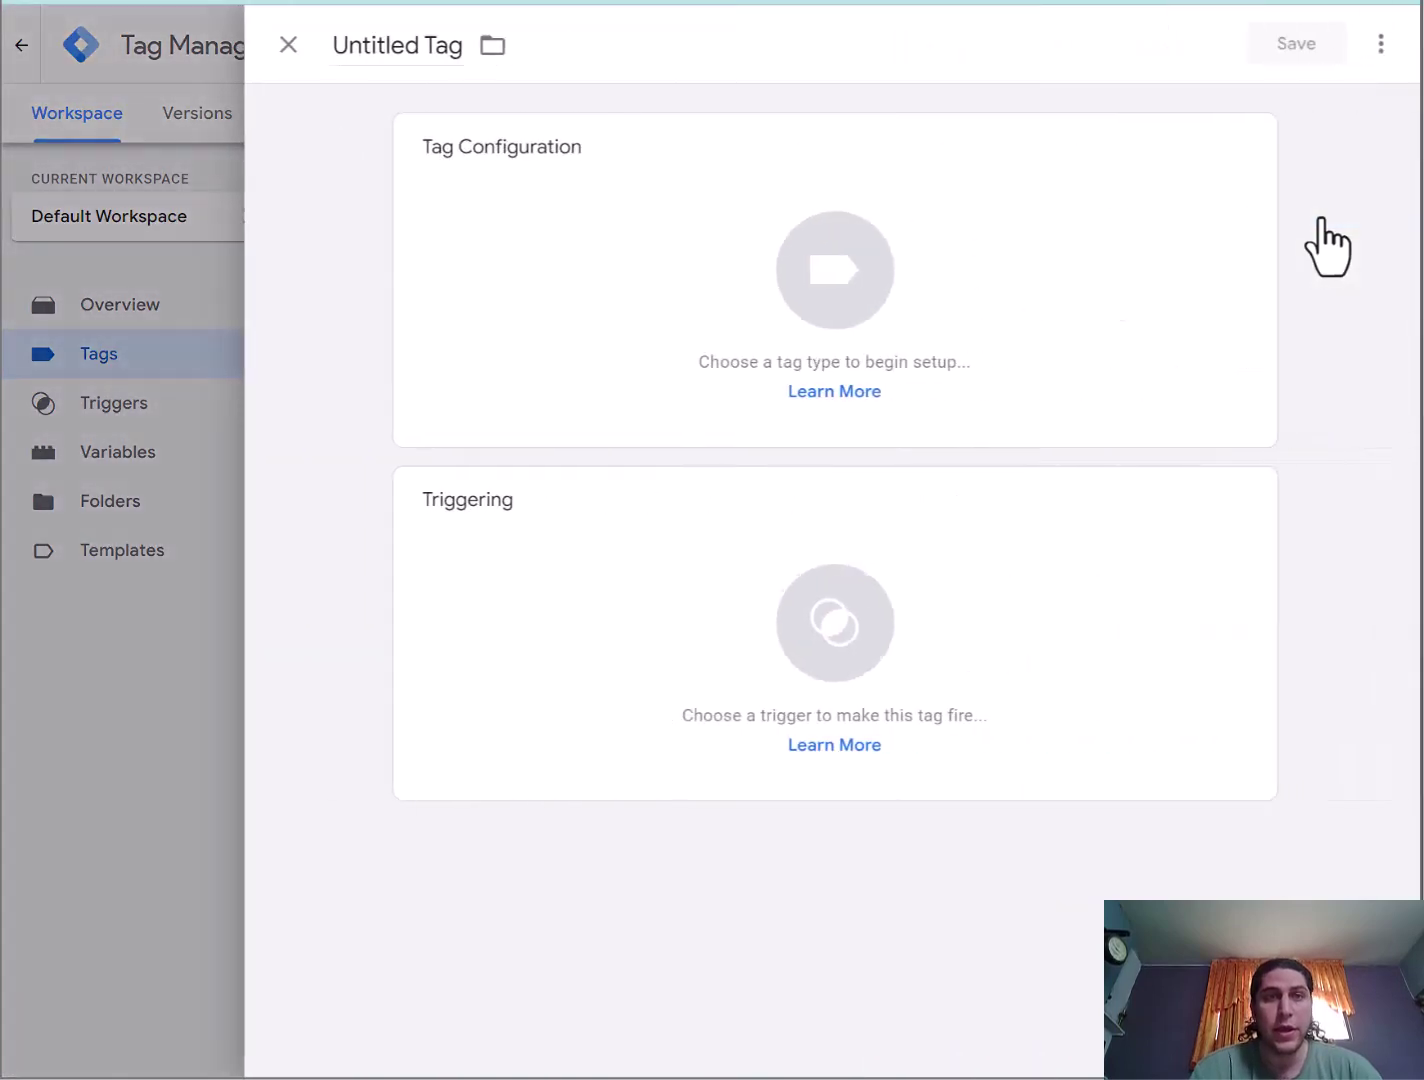
click(716, 339)
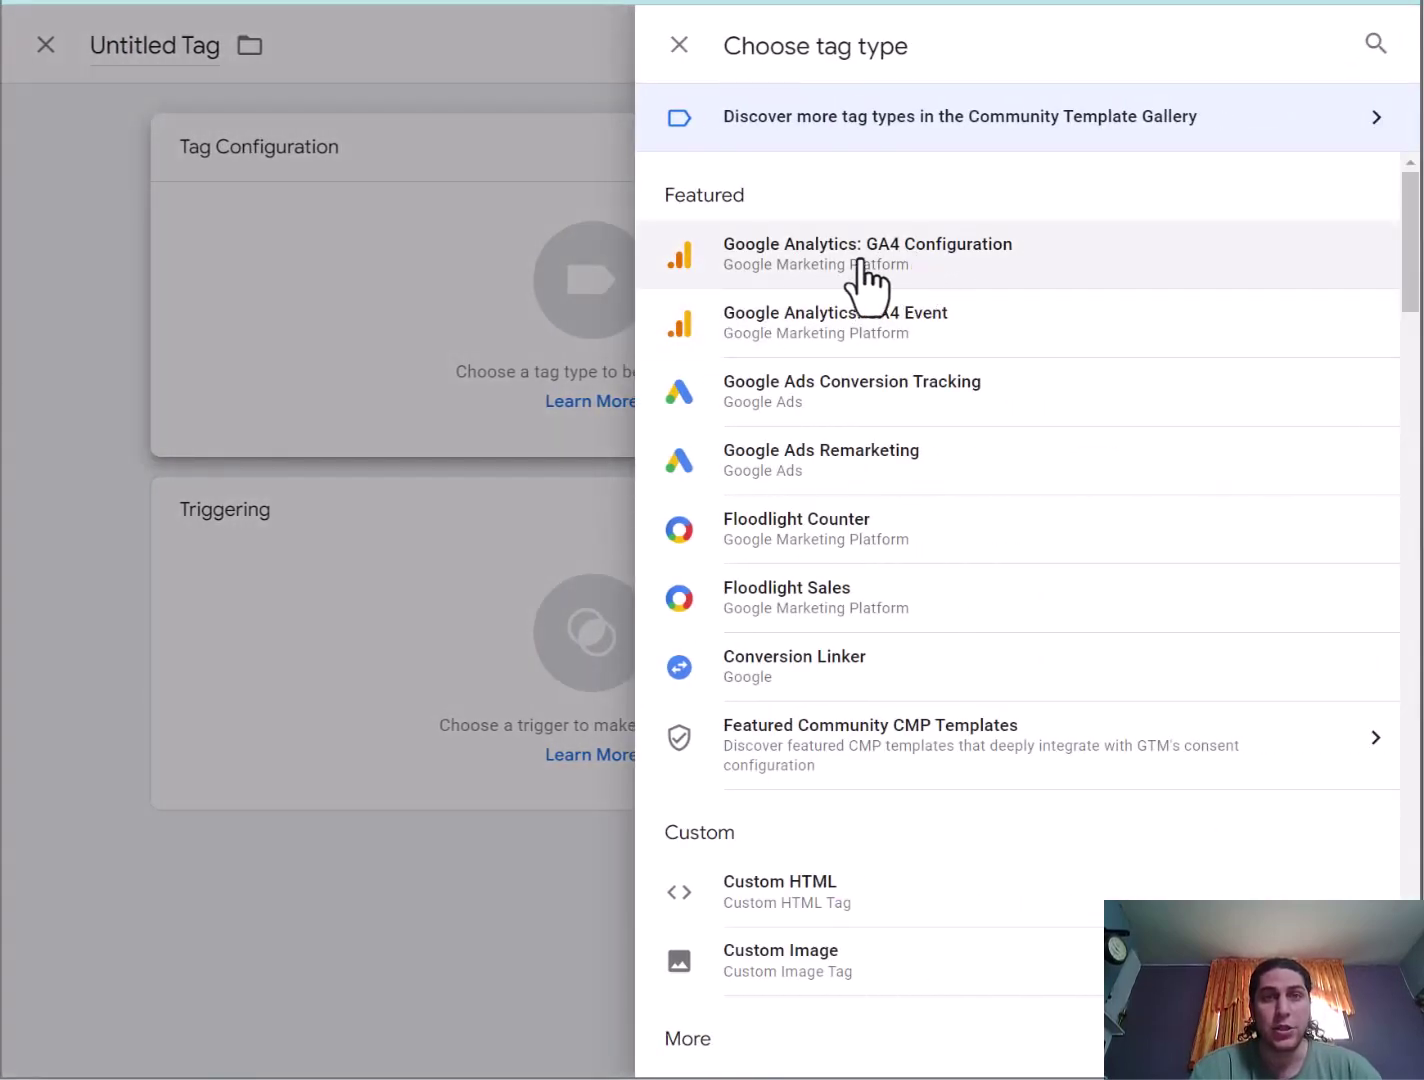
click(949, 268)
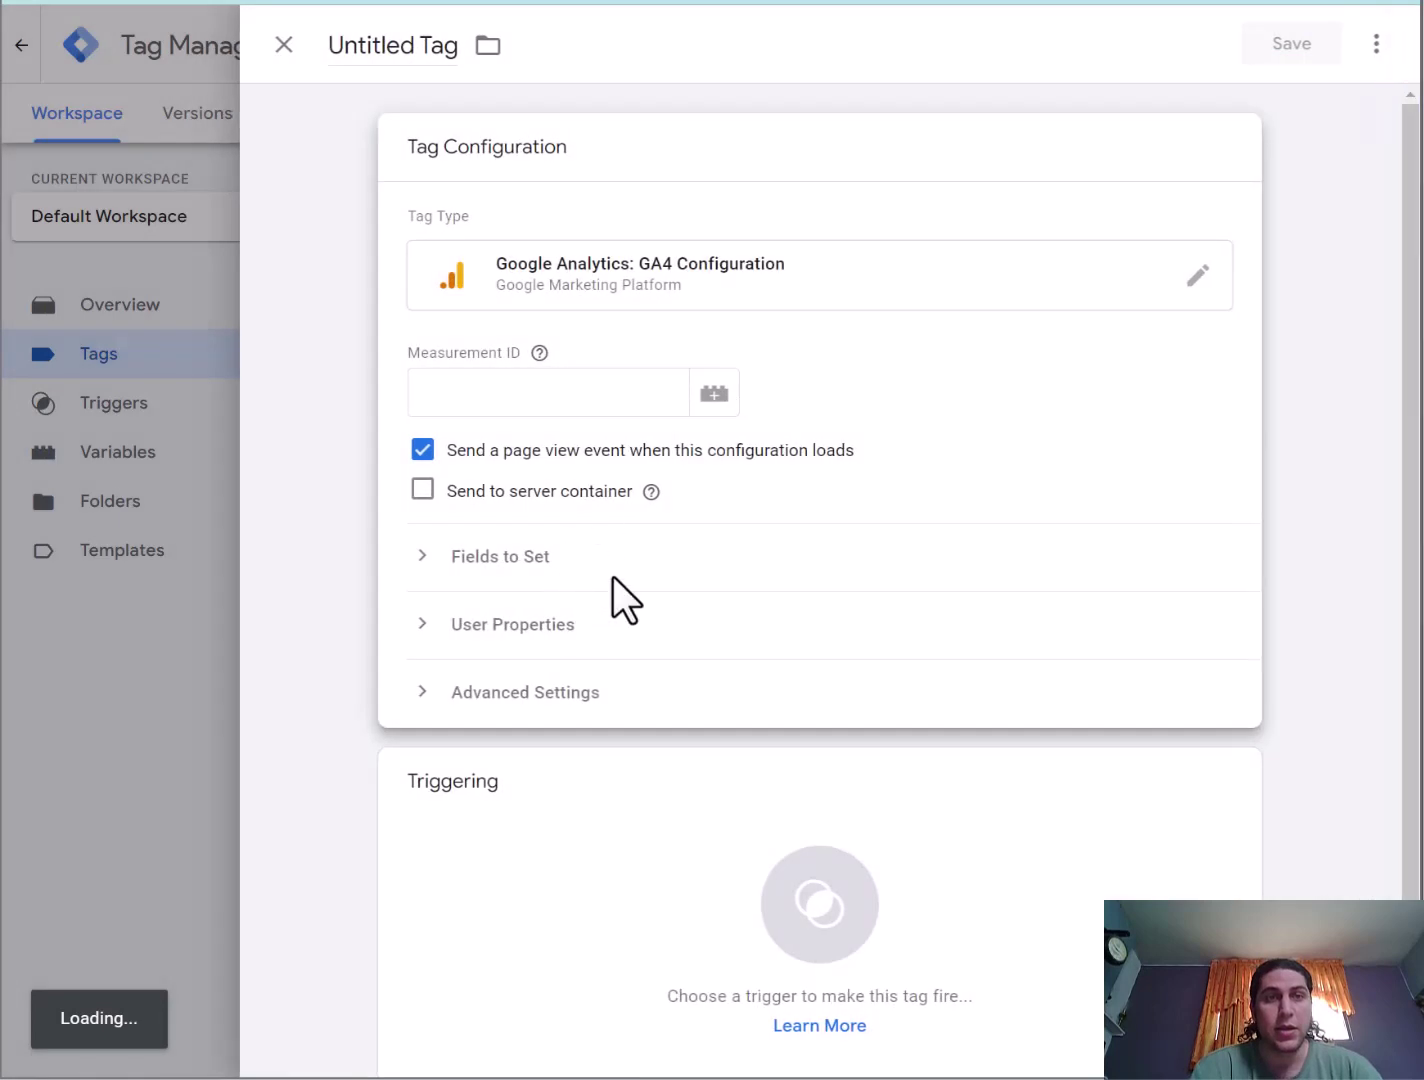
click(598, 394)
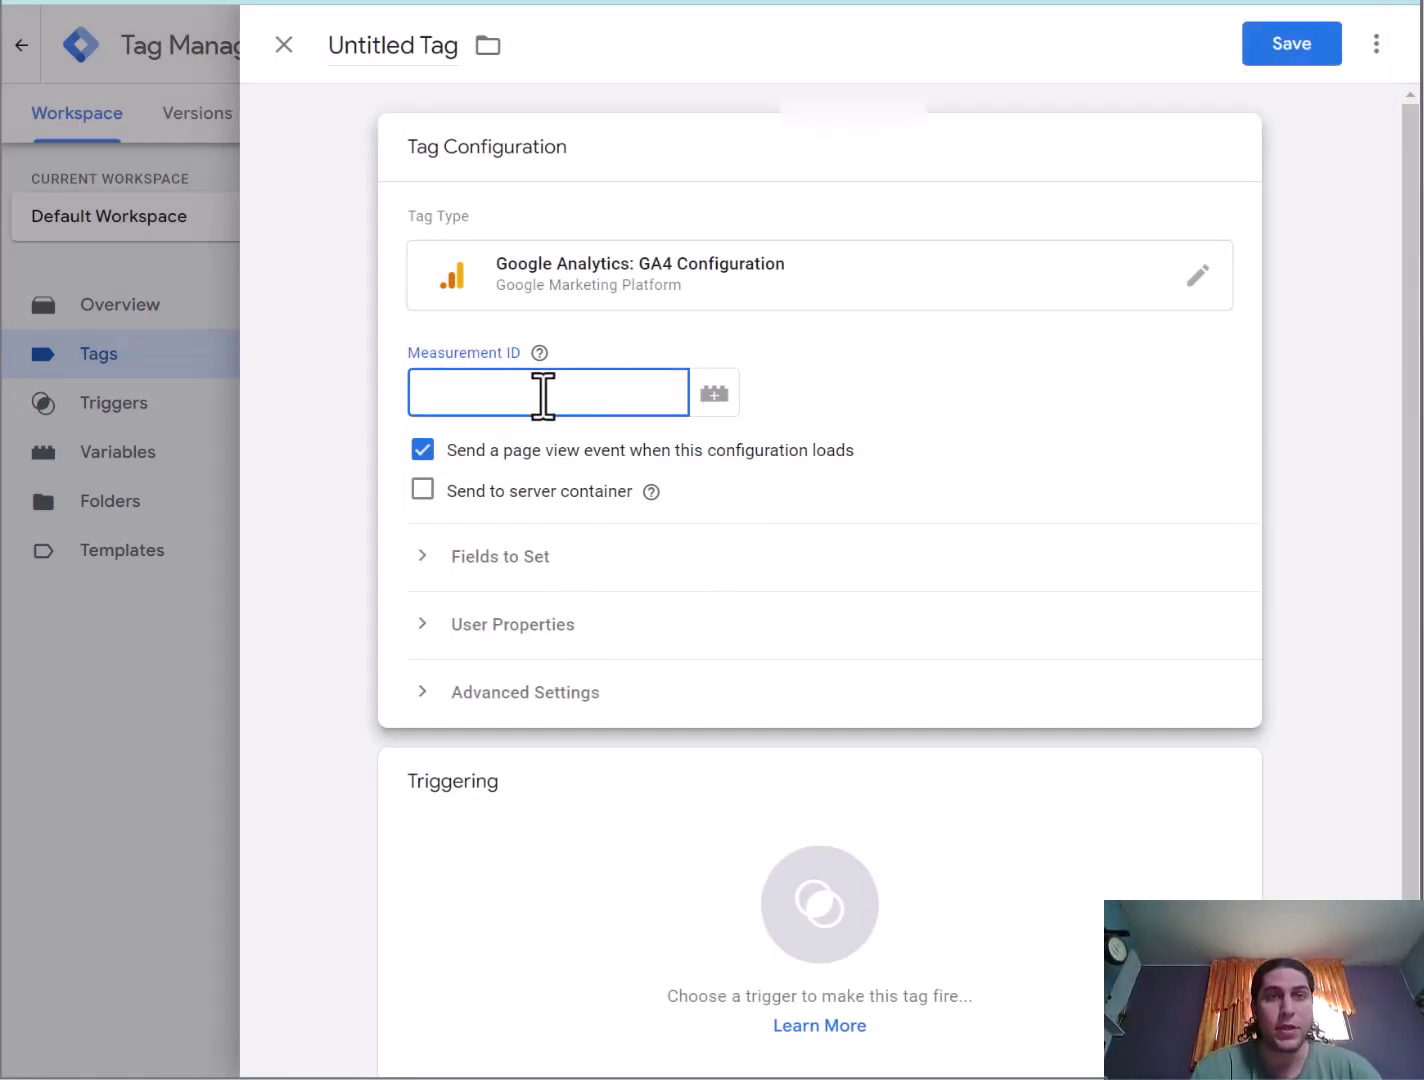
scroll(543, 395, down, 1)
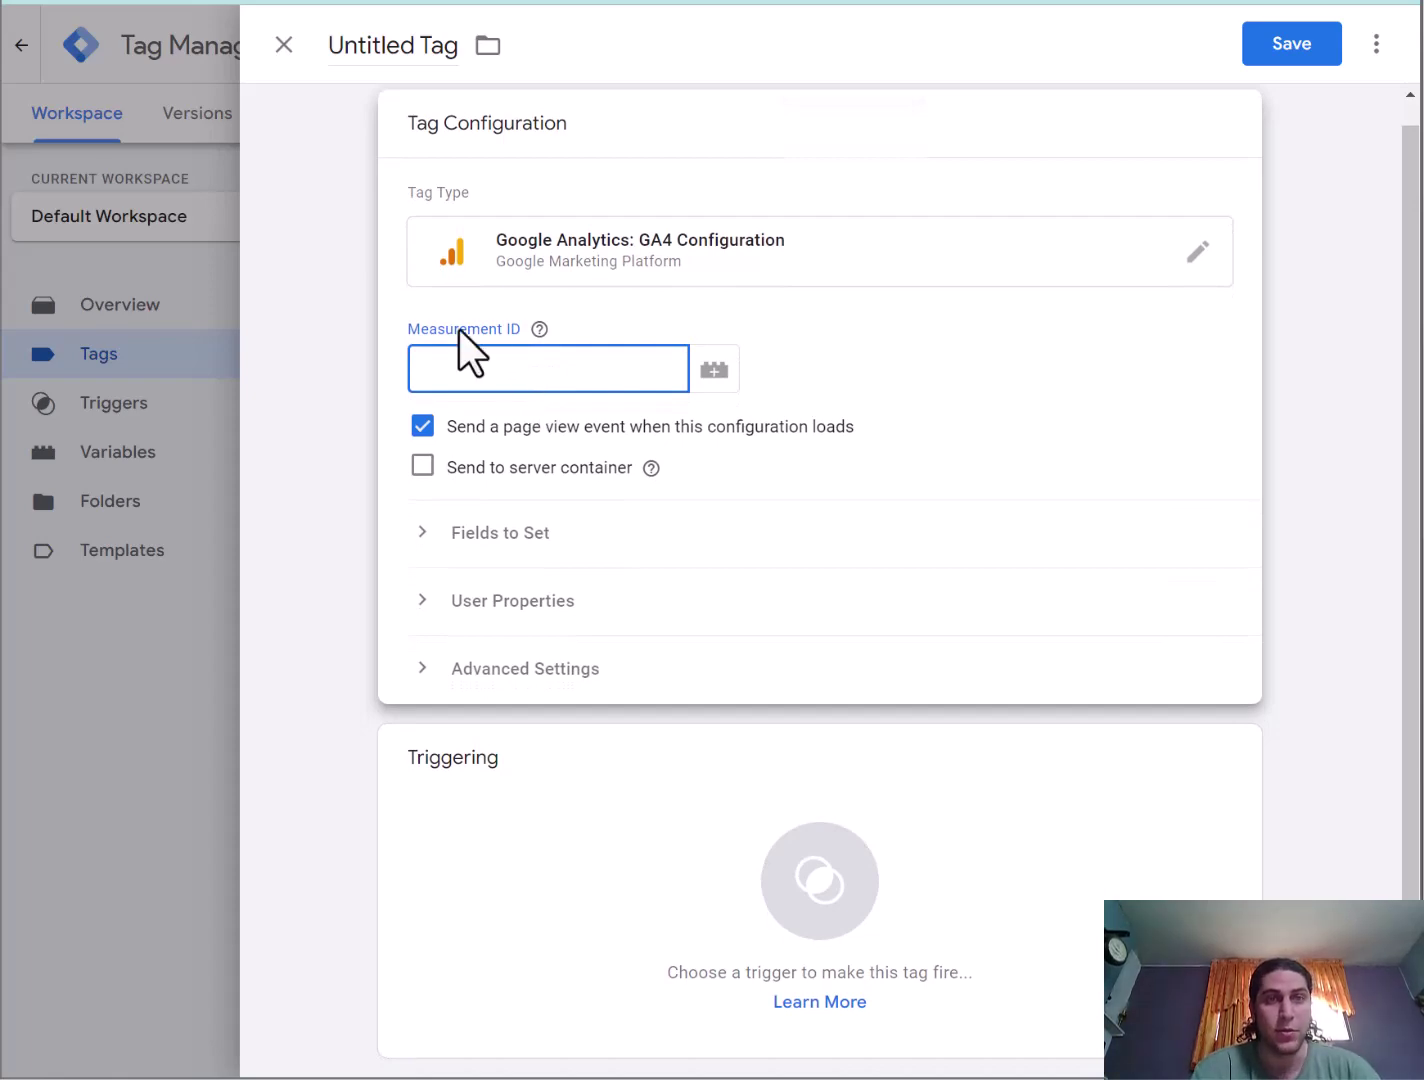
scroll(459, 329, down, 1)
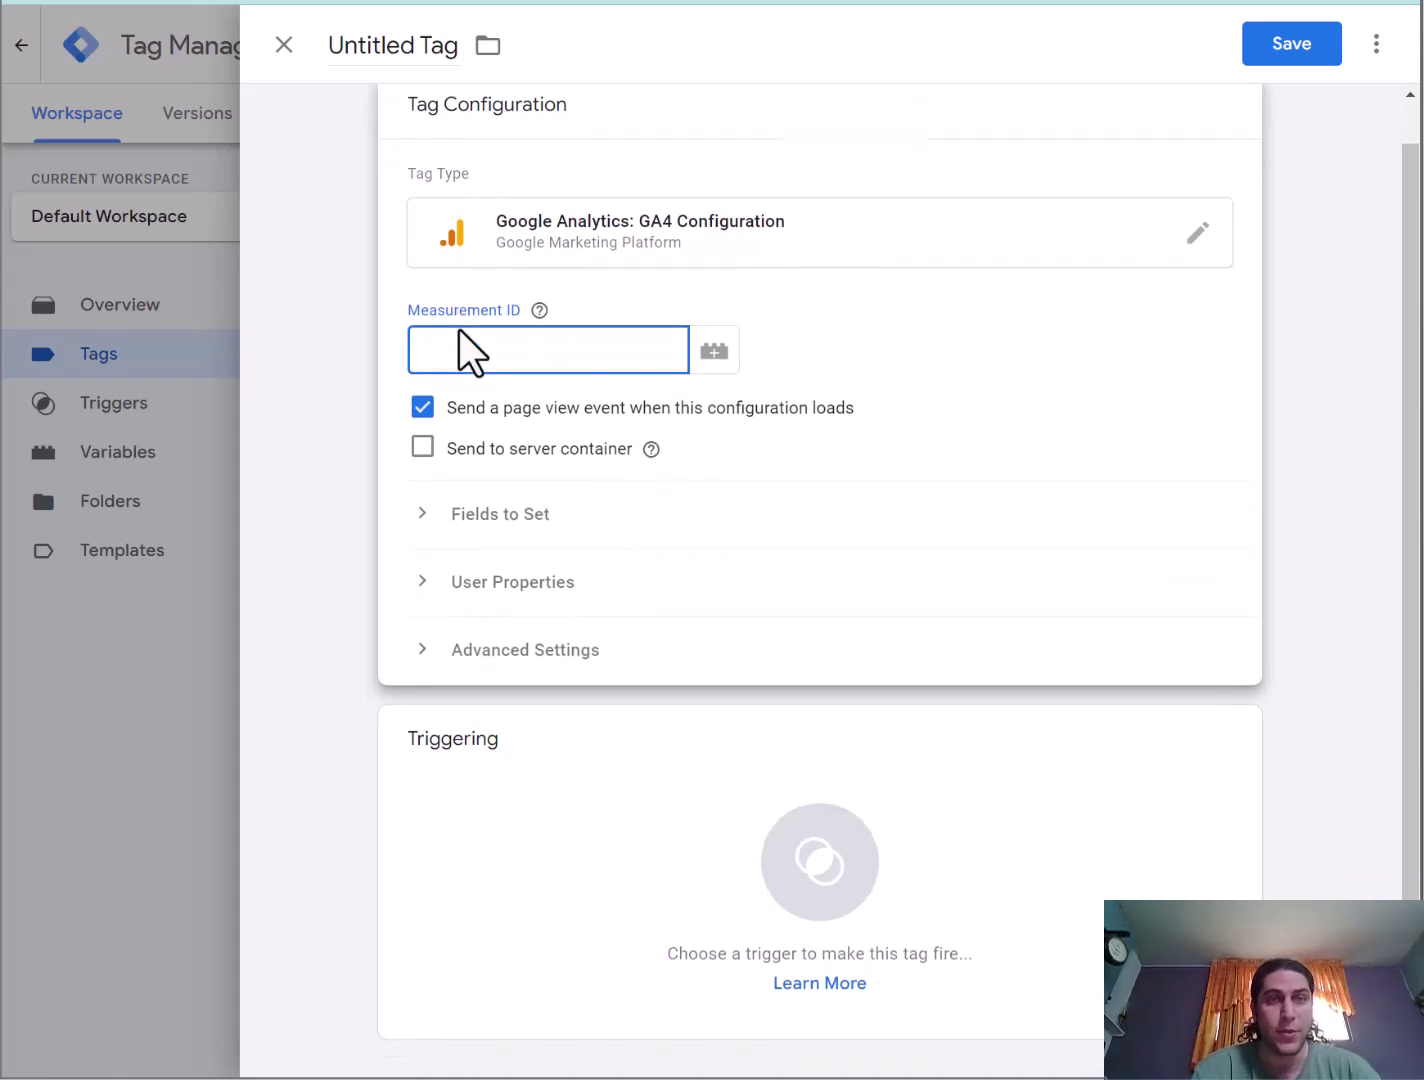
Step: Try the All Pages trigger for the new tag, then close the tag and discard its unsaved changes
click(675, 812)
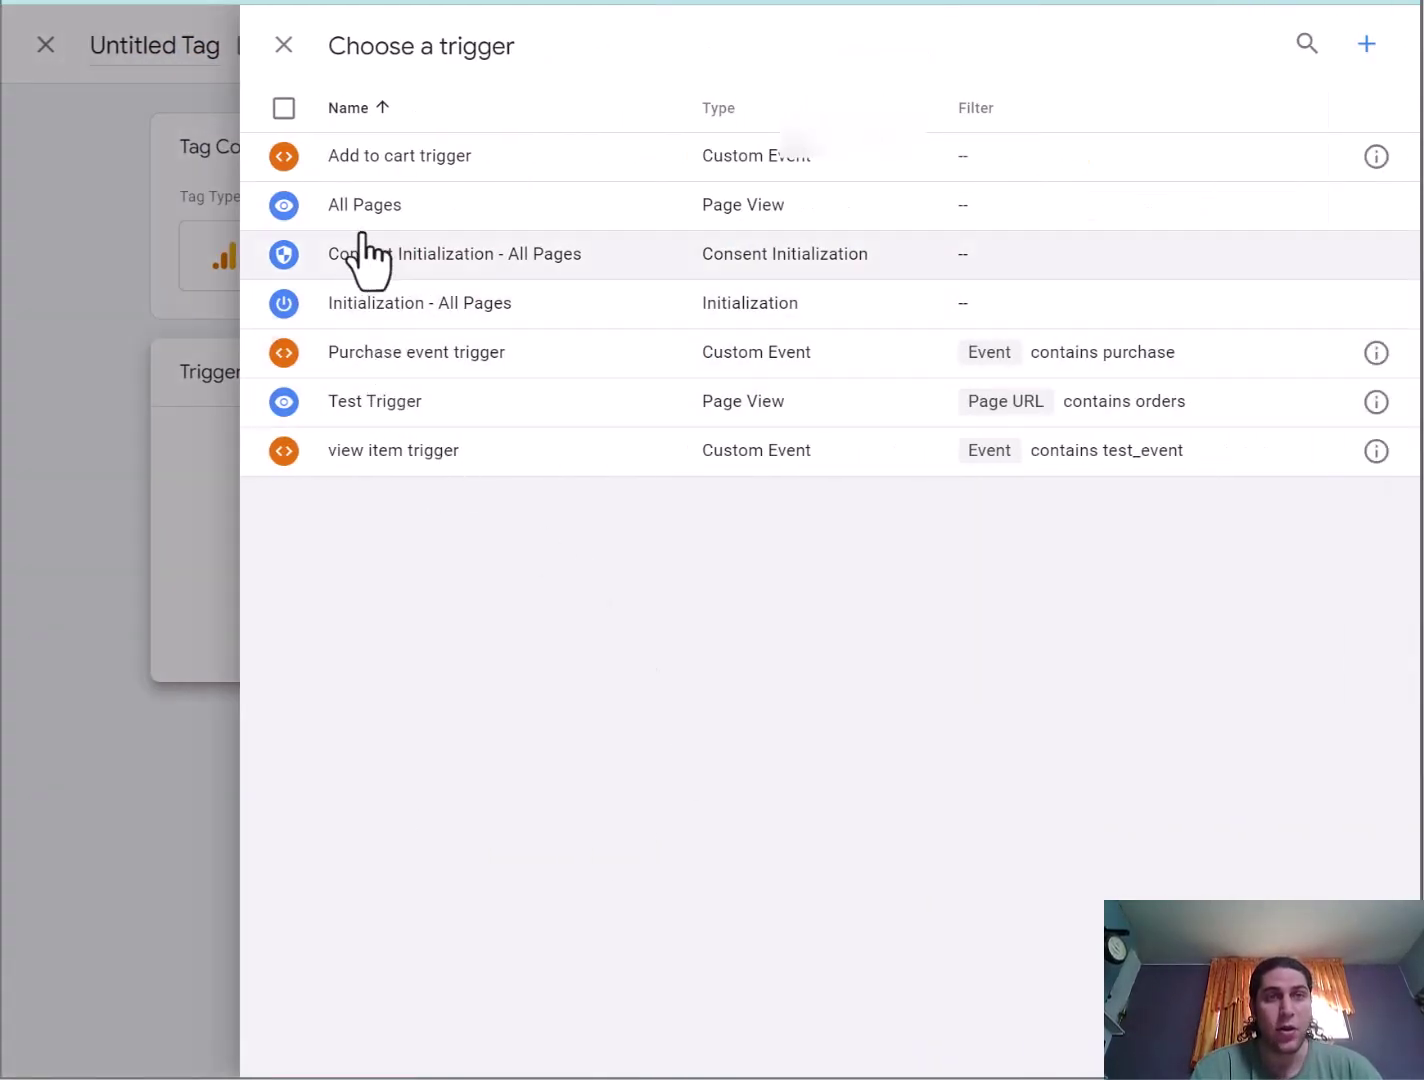
click(285, 207)
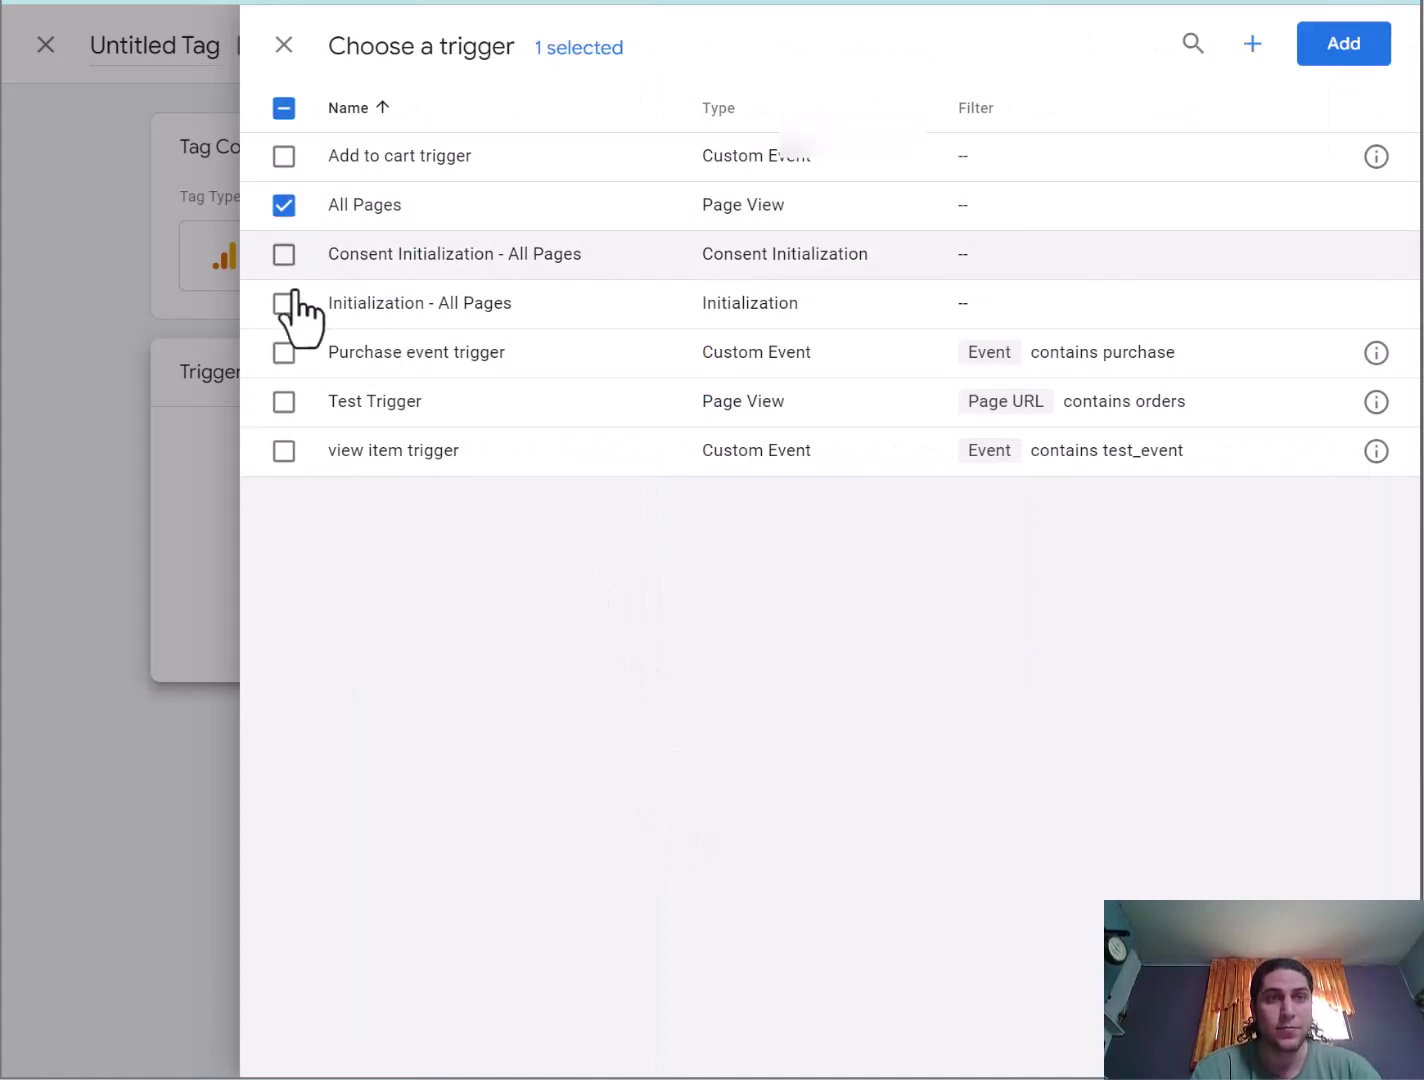
click(210, 476)
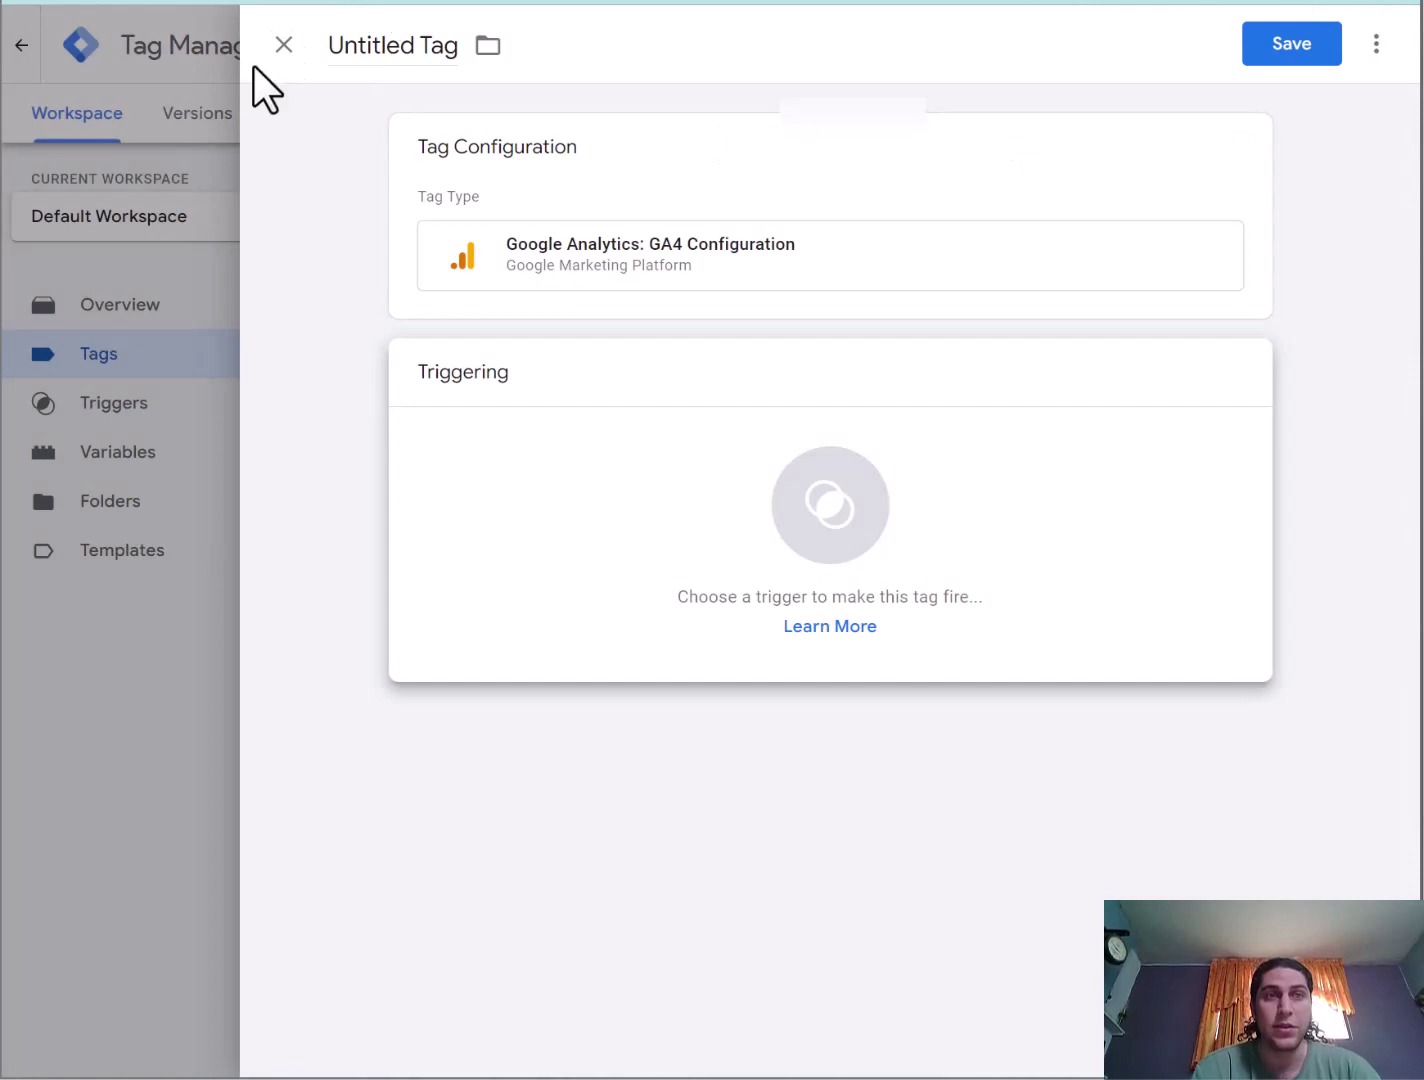
click(283, 44)
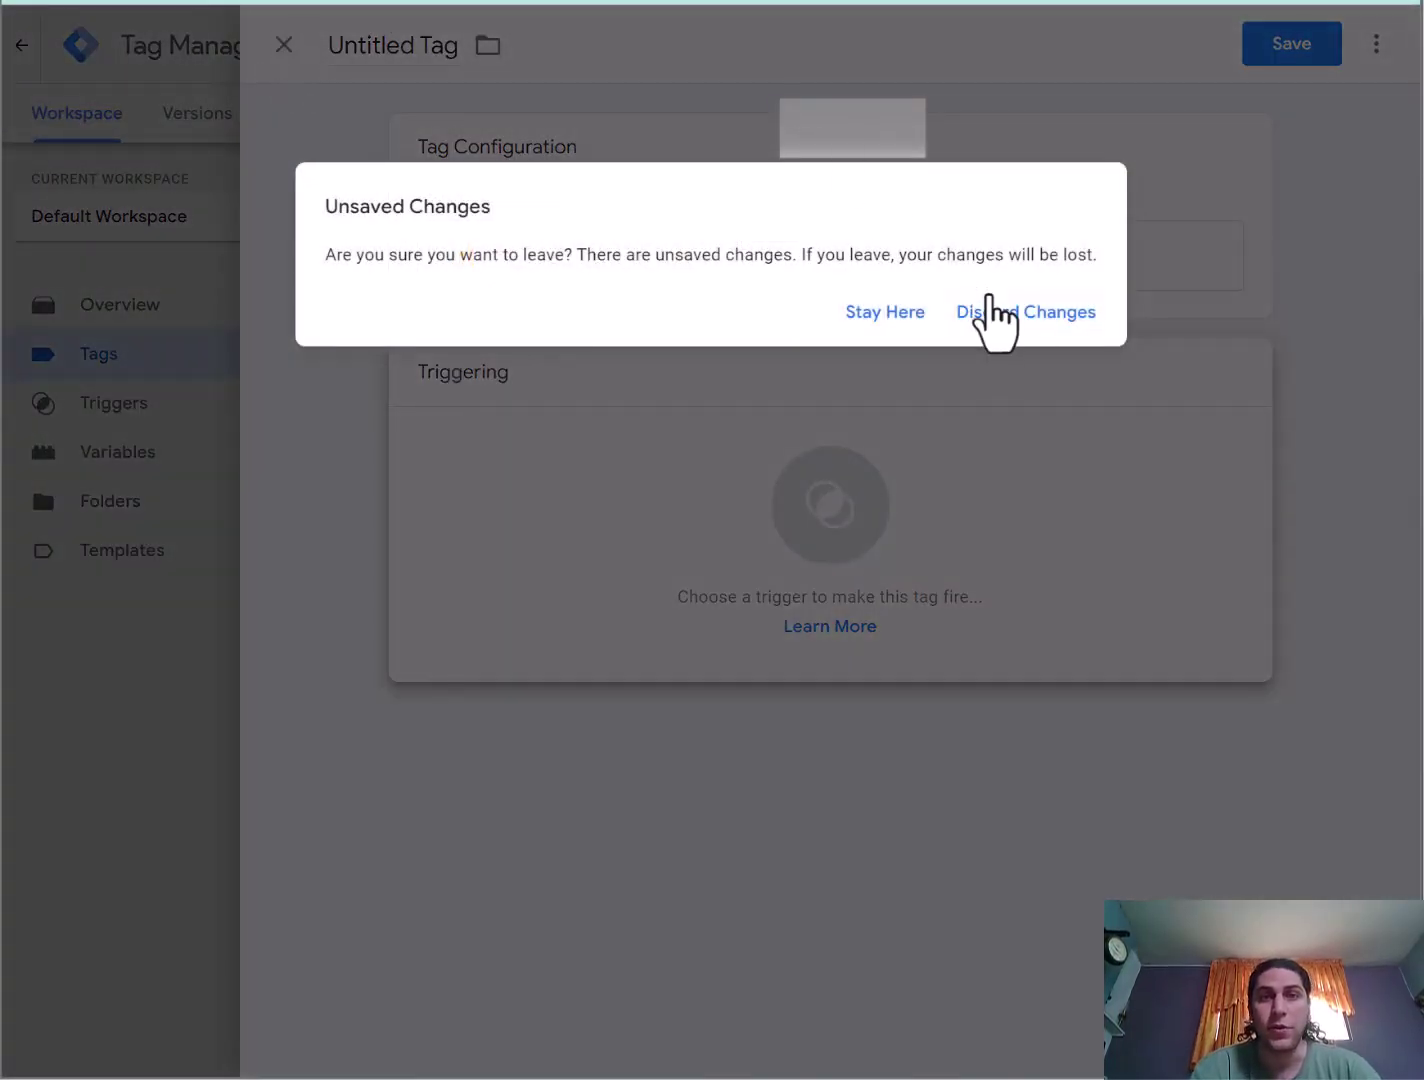
click(1000, 314)
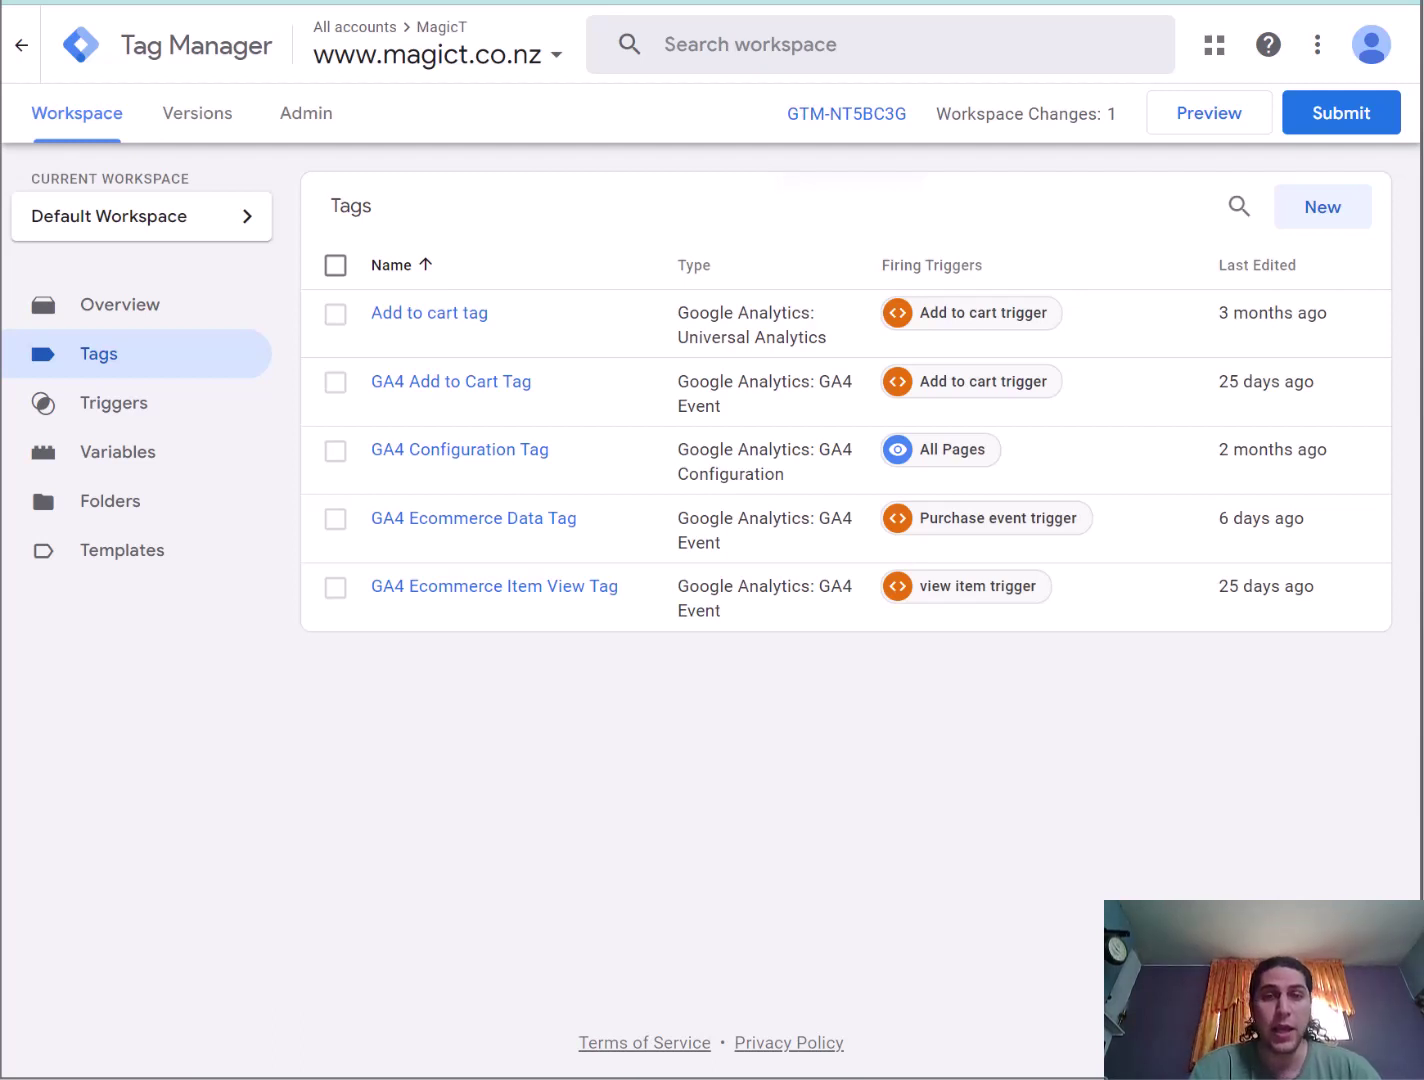
Step: Switch to the Shopify theme code editor and examine the view item data layer script in main-product.liquid
mouse_move(527, 1079)
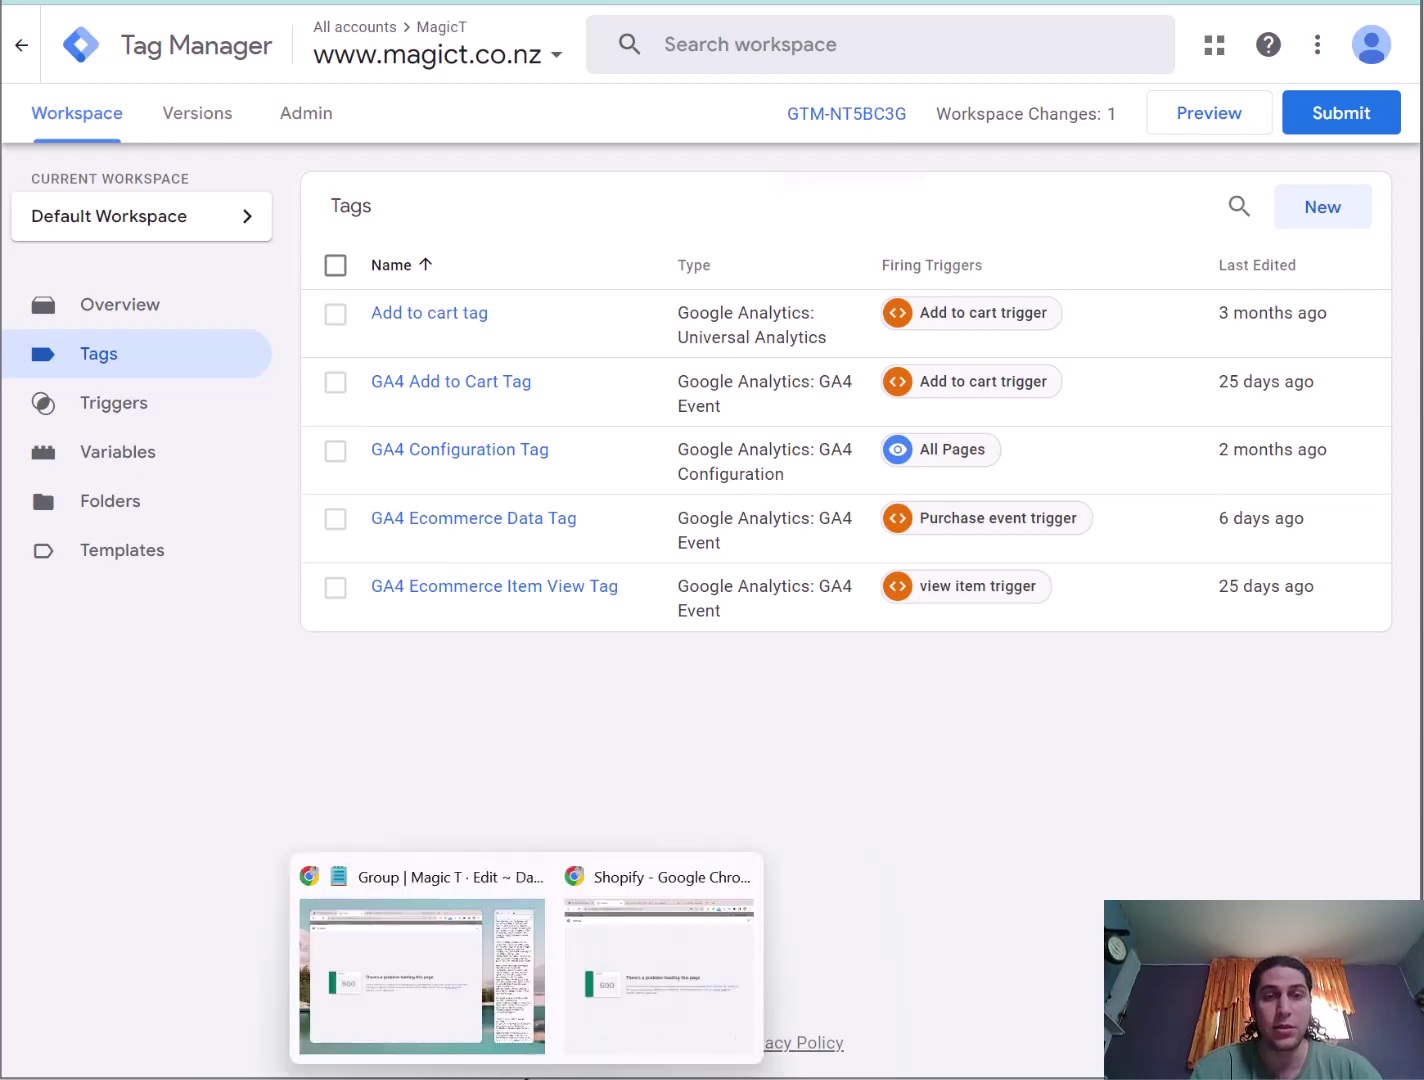
click(454, 925)
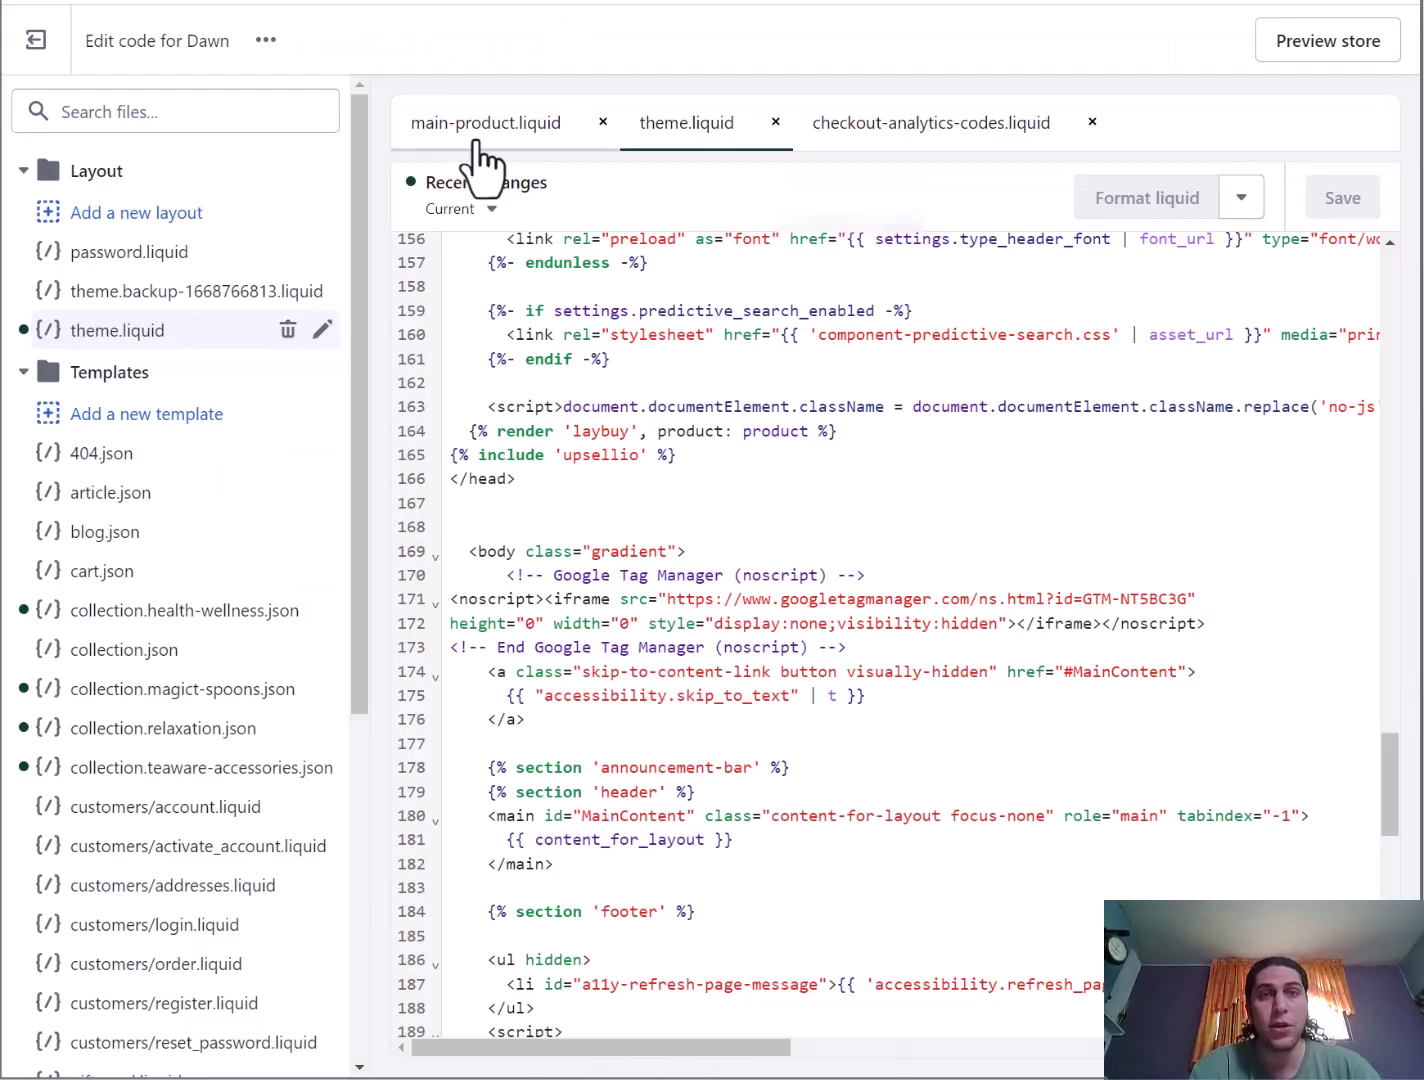
click(476, 146)
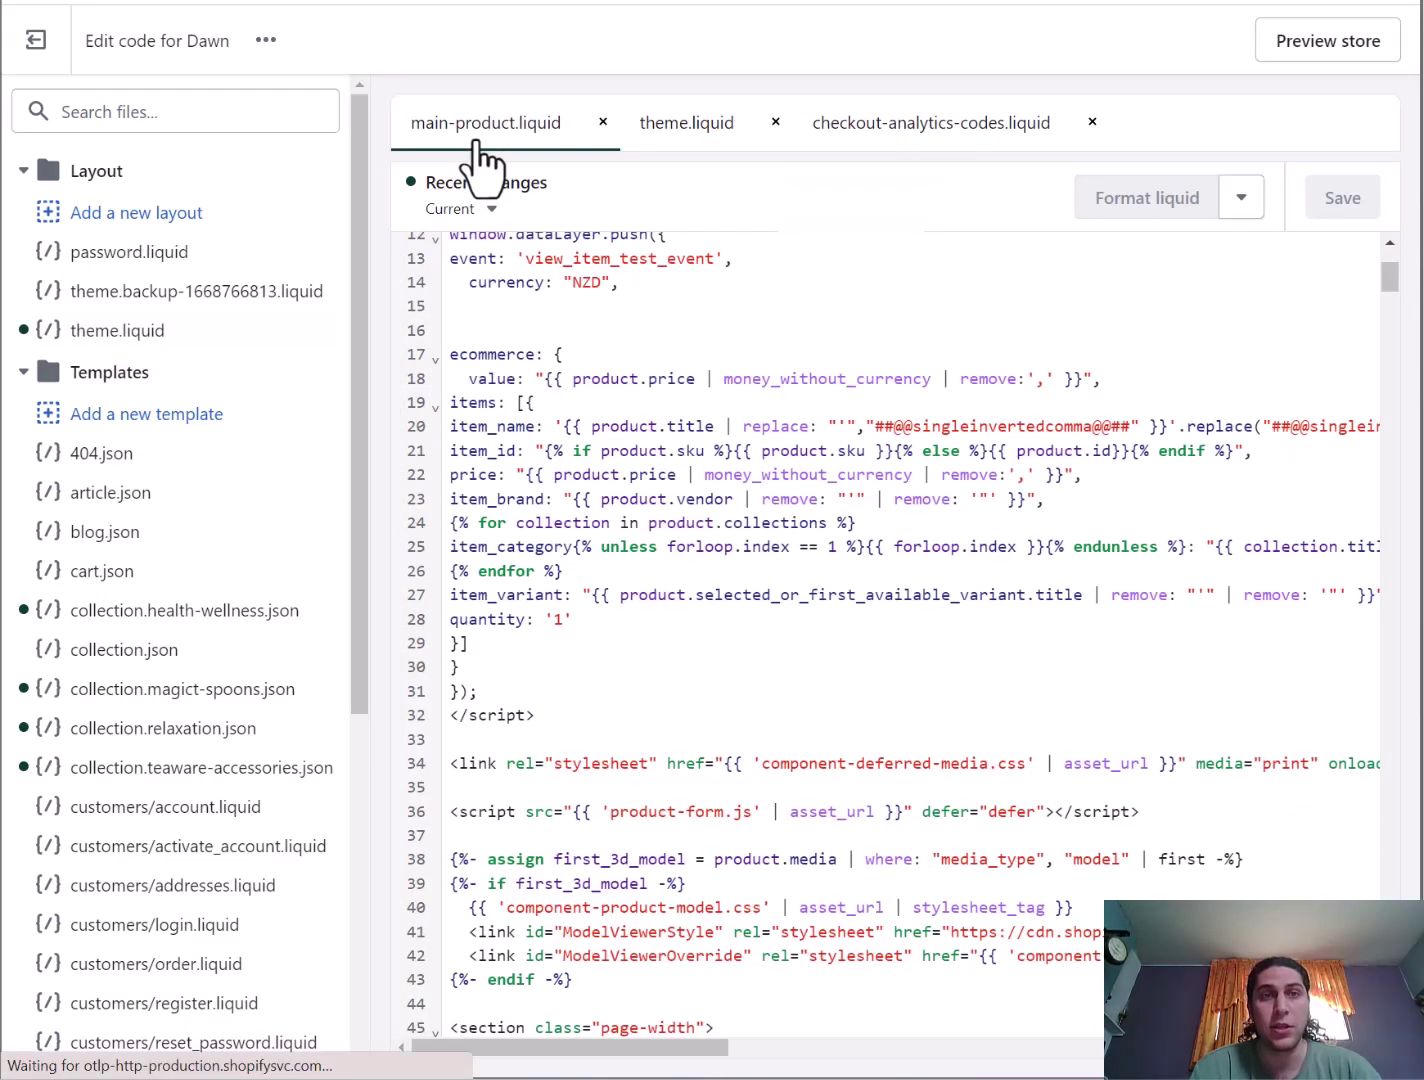
scroll(636, 372, up, 3)
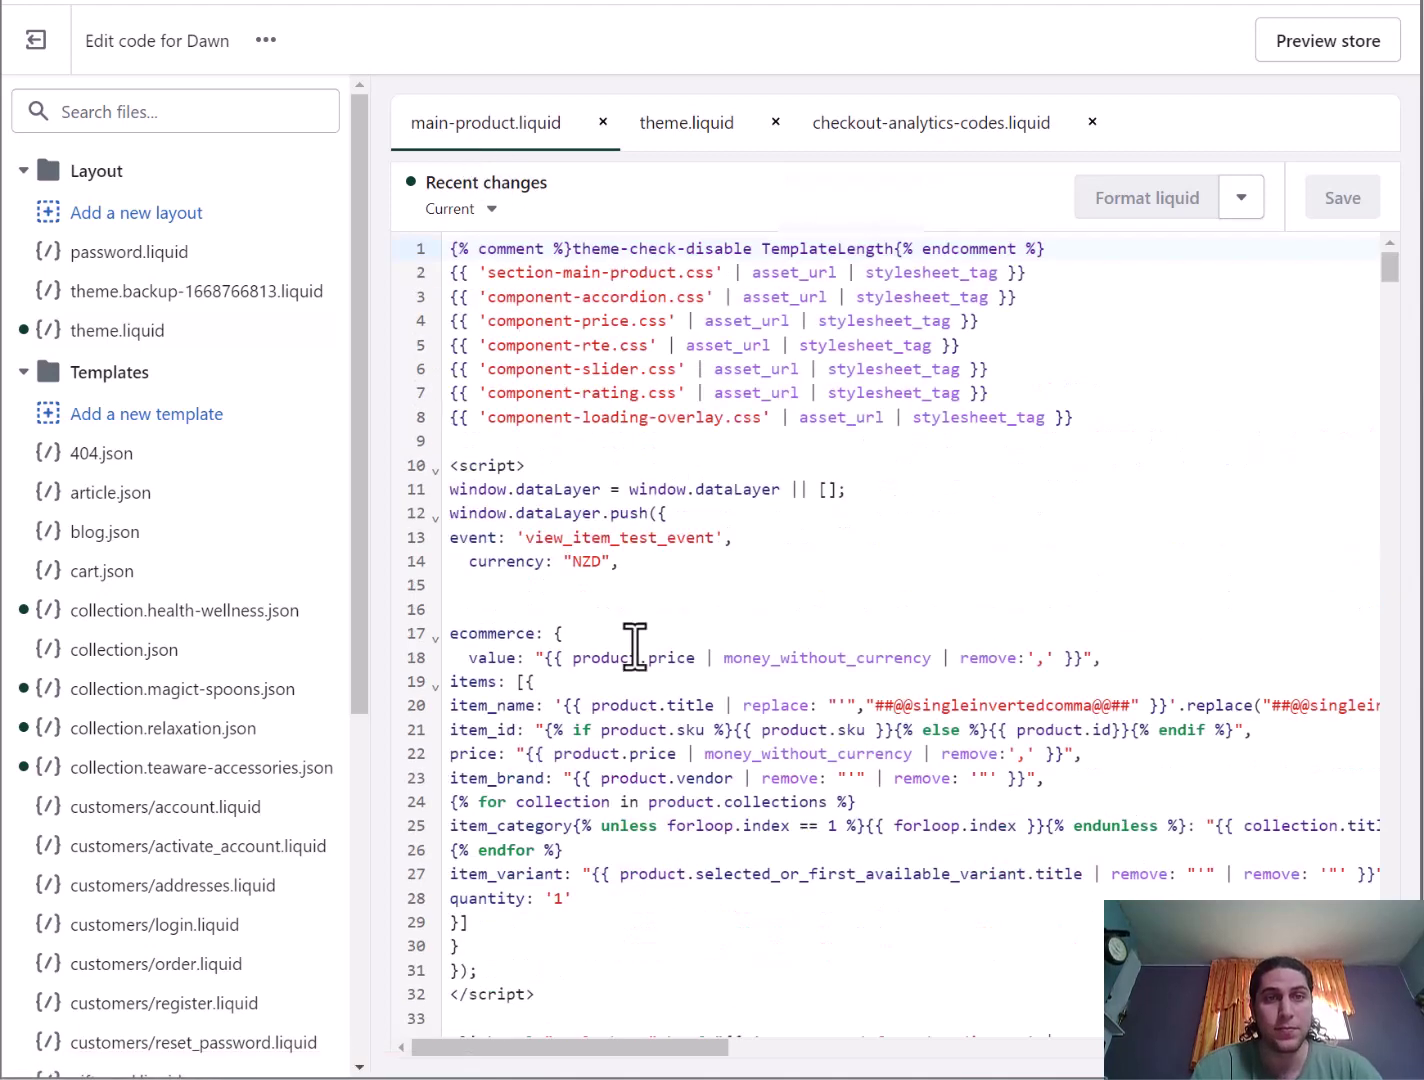
scroll(580, 750, down, 2)
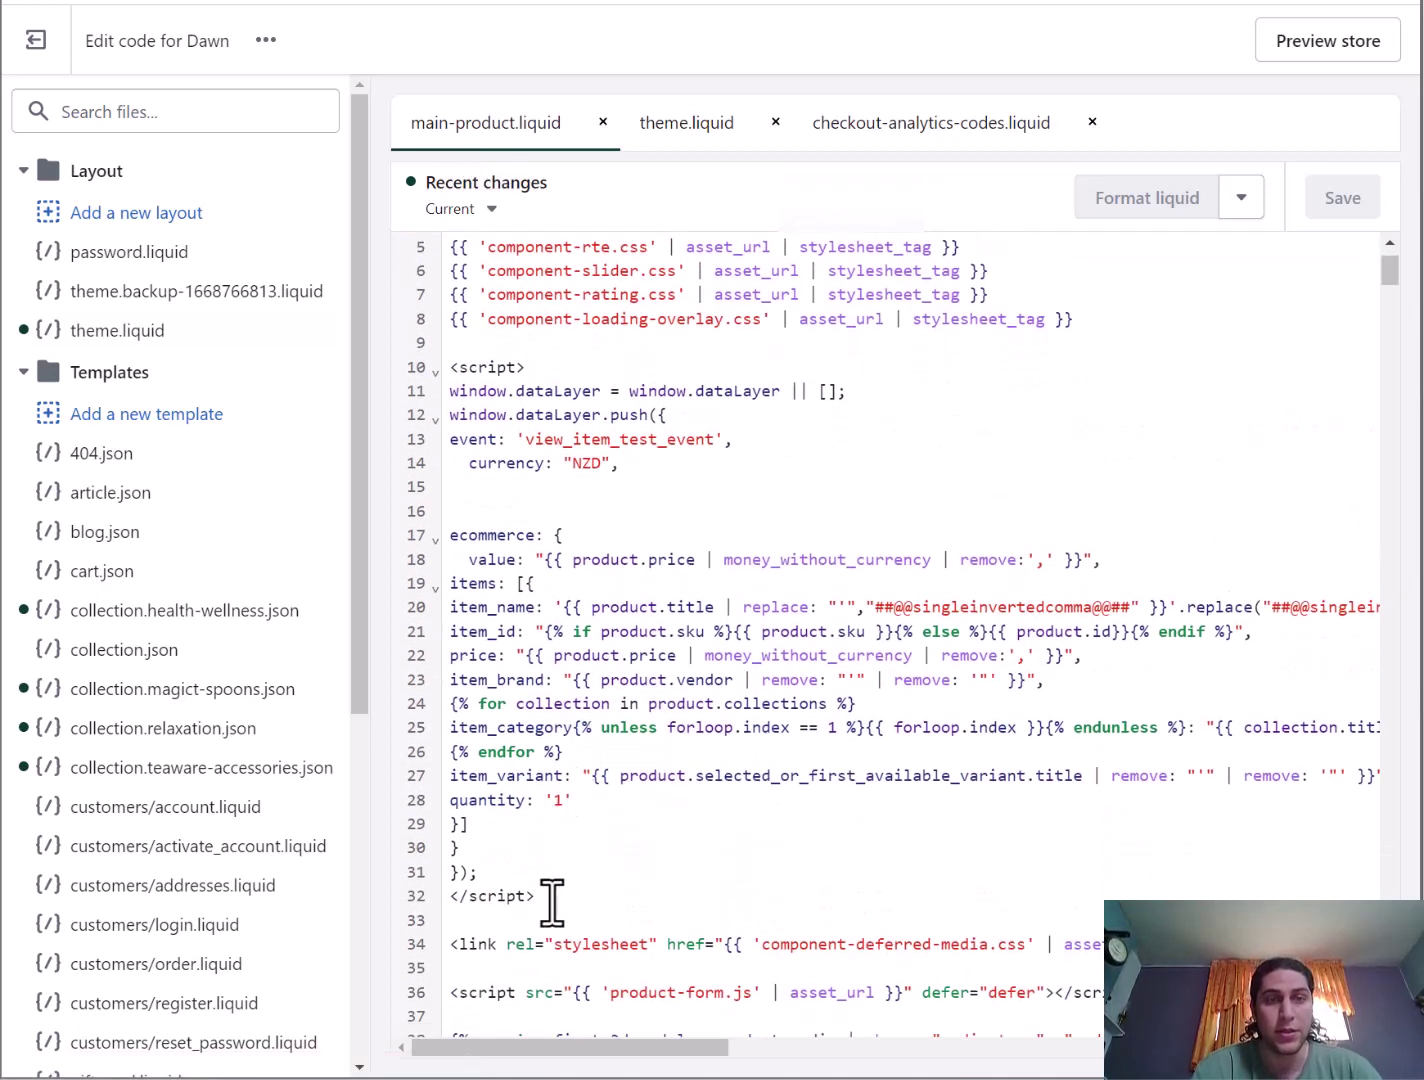
drag(552, 902, 450, 540)
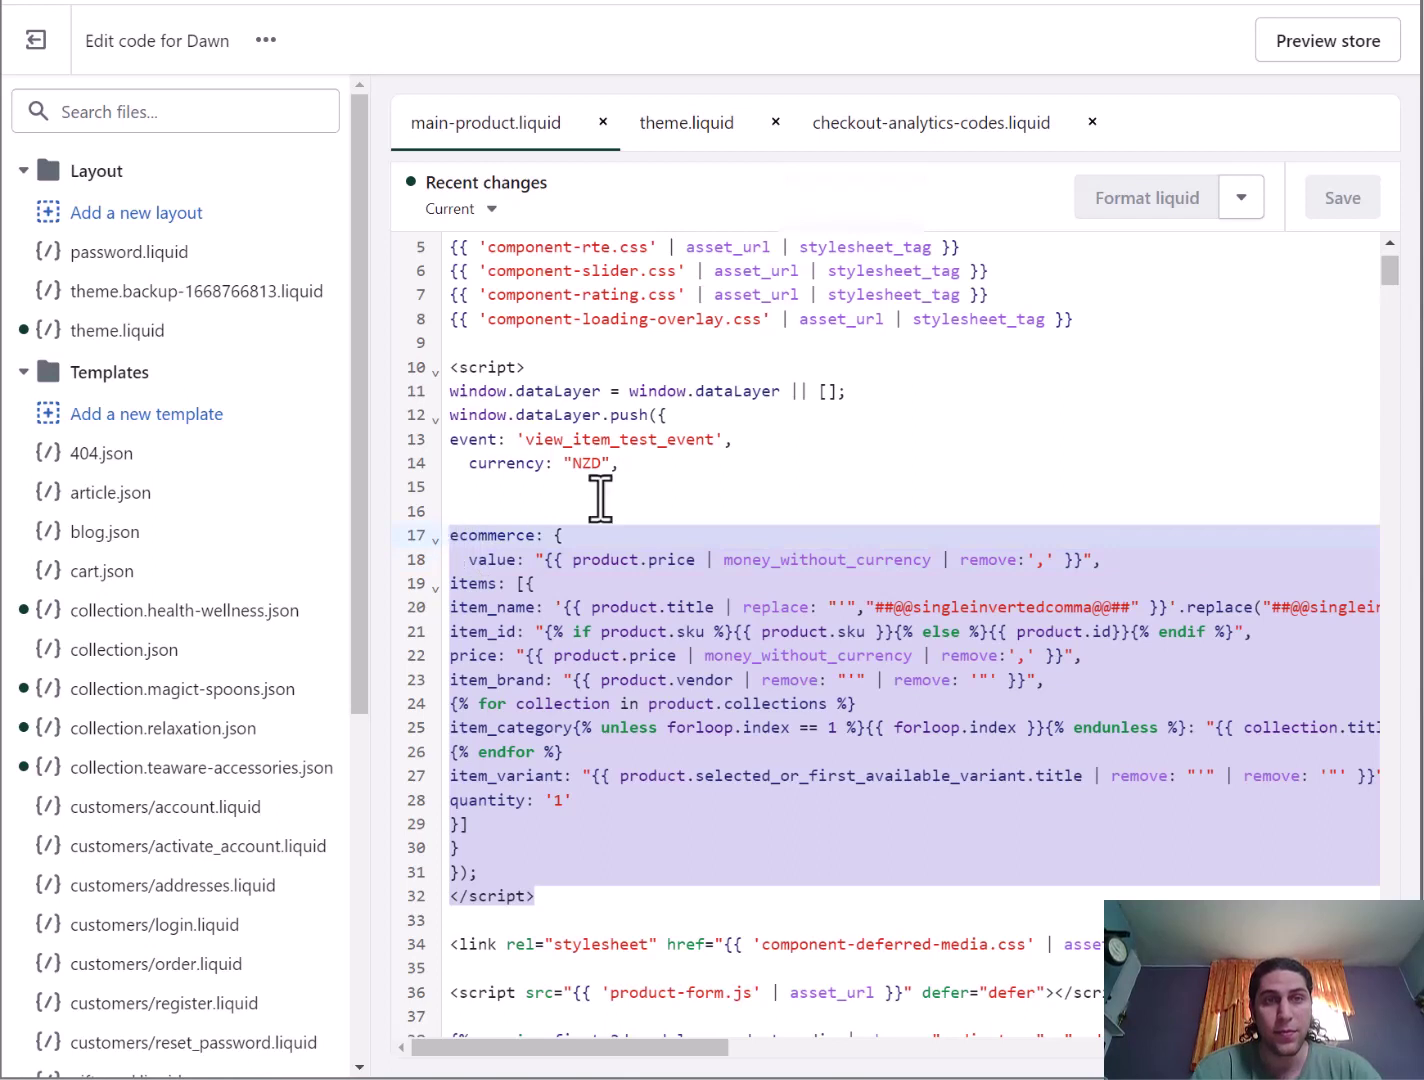
click(693, 489)
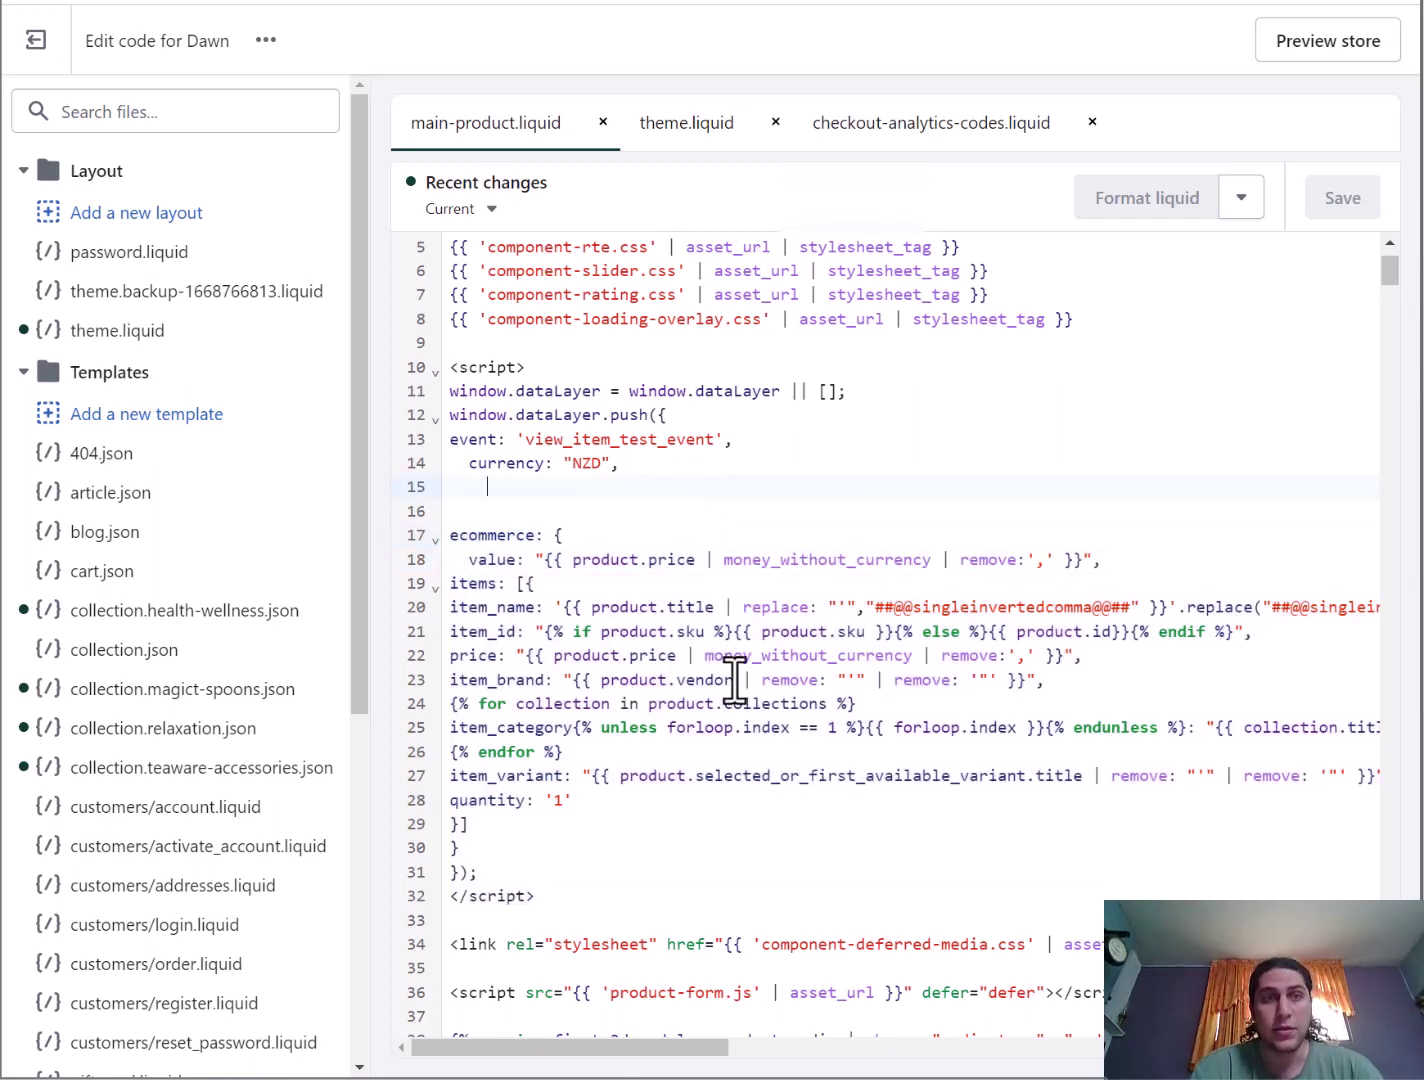
drag(449, 367, 604, 902)
click(632, 658)
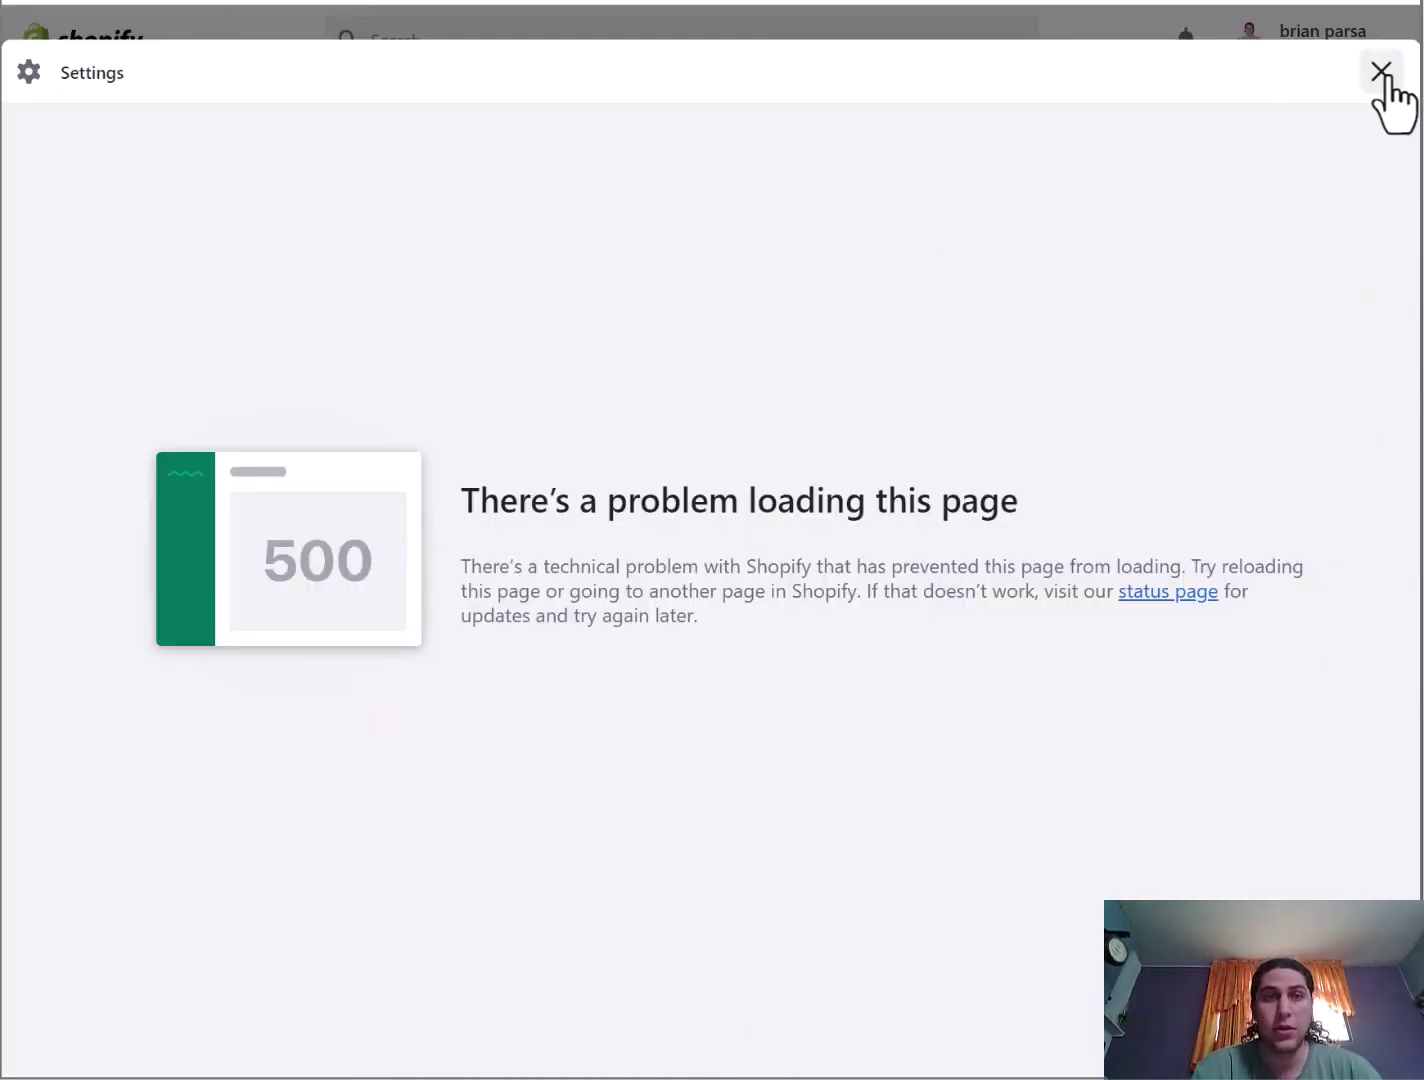
Step: Reopen the store's Checkout settings and examine the purchase data layer and Google Tag Manager code in the order status page's additional scripts
click(1381, 72)
click(104, 1045)
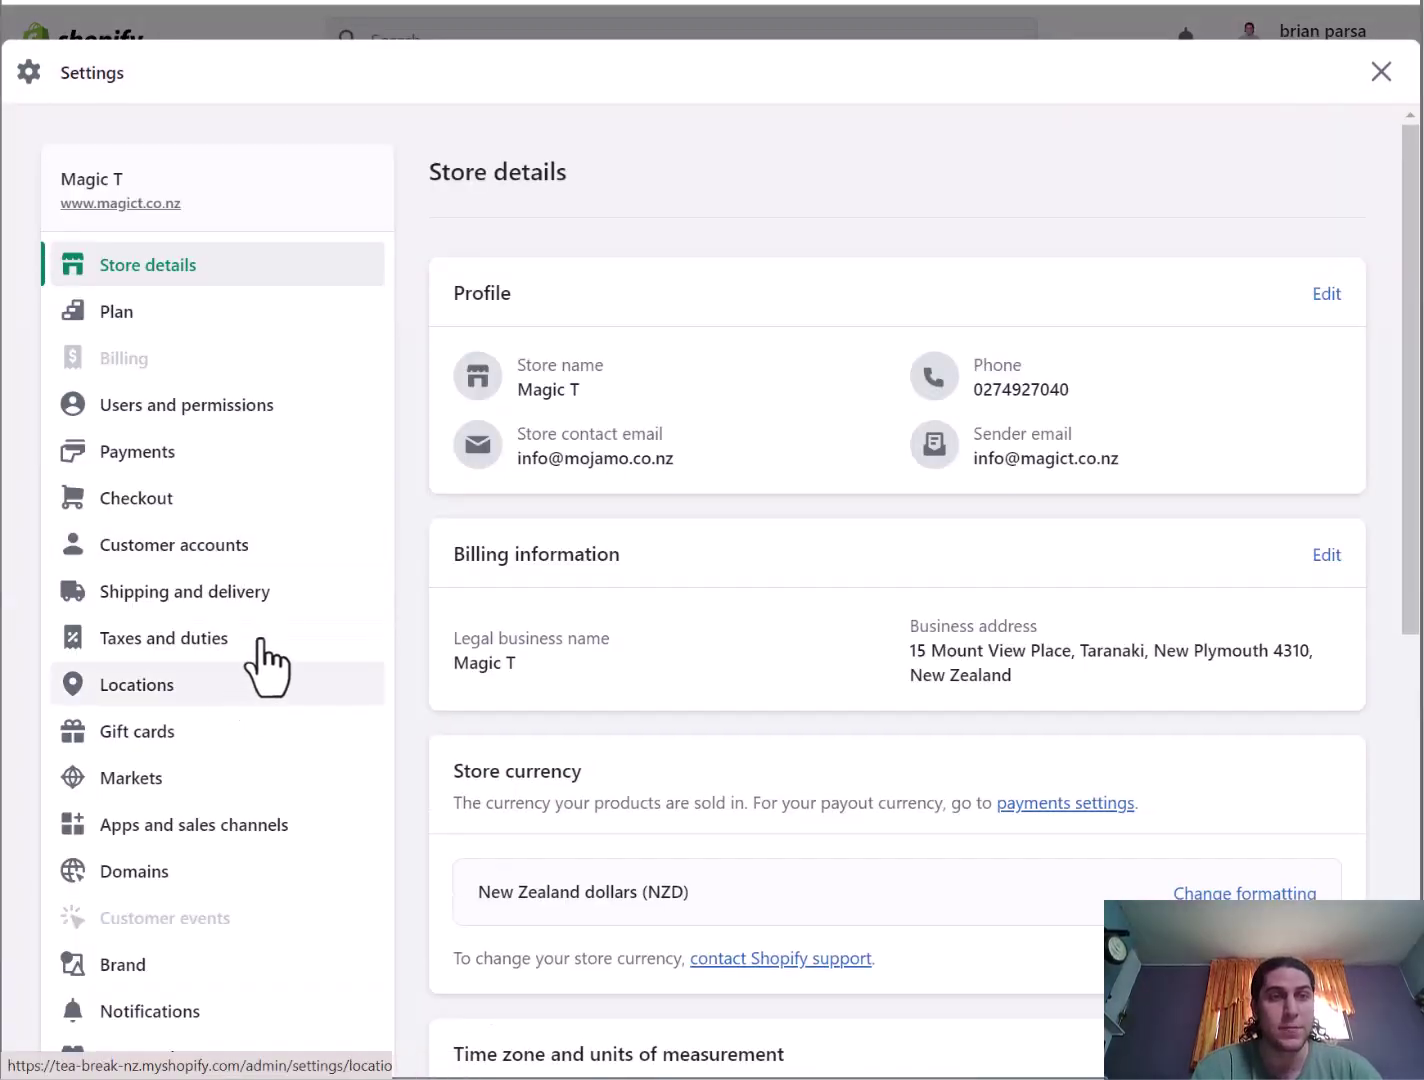
click(226, 515)
scroll(647, 651, down, 8)
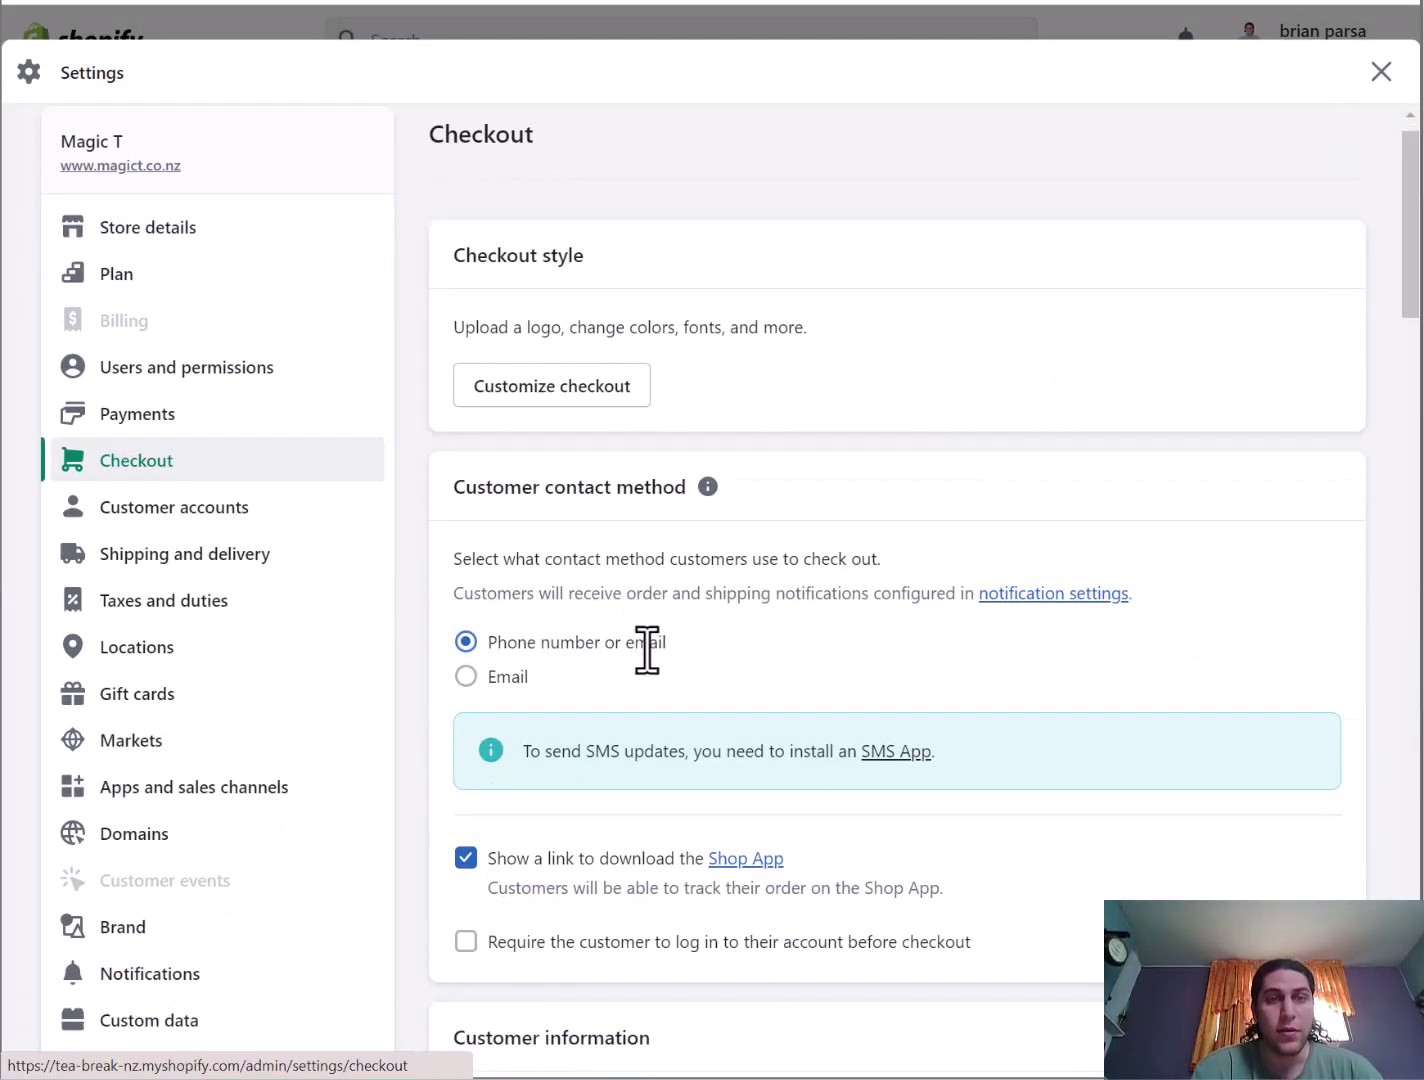
scroll(647, 651, down, 9)
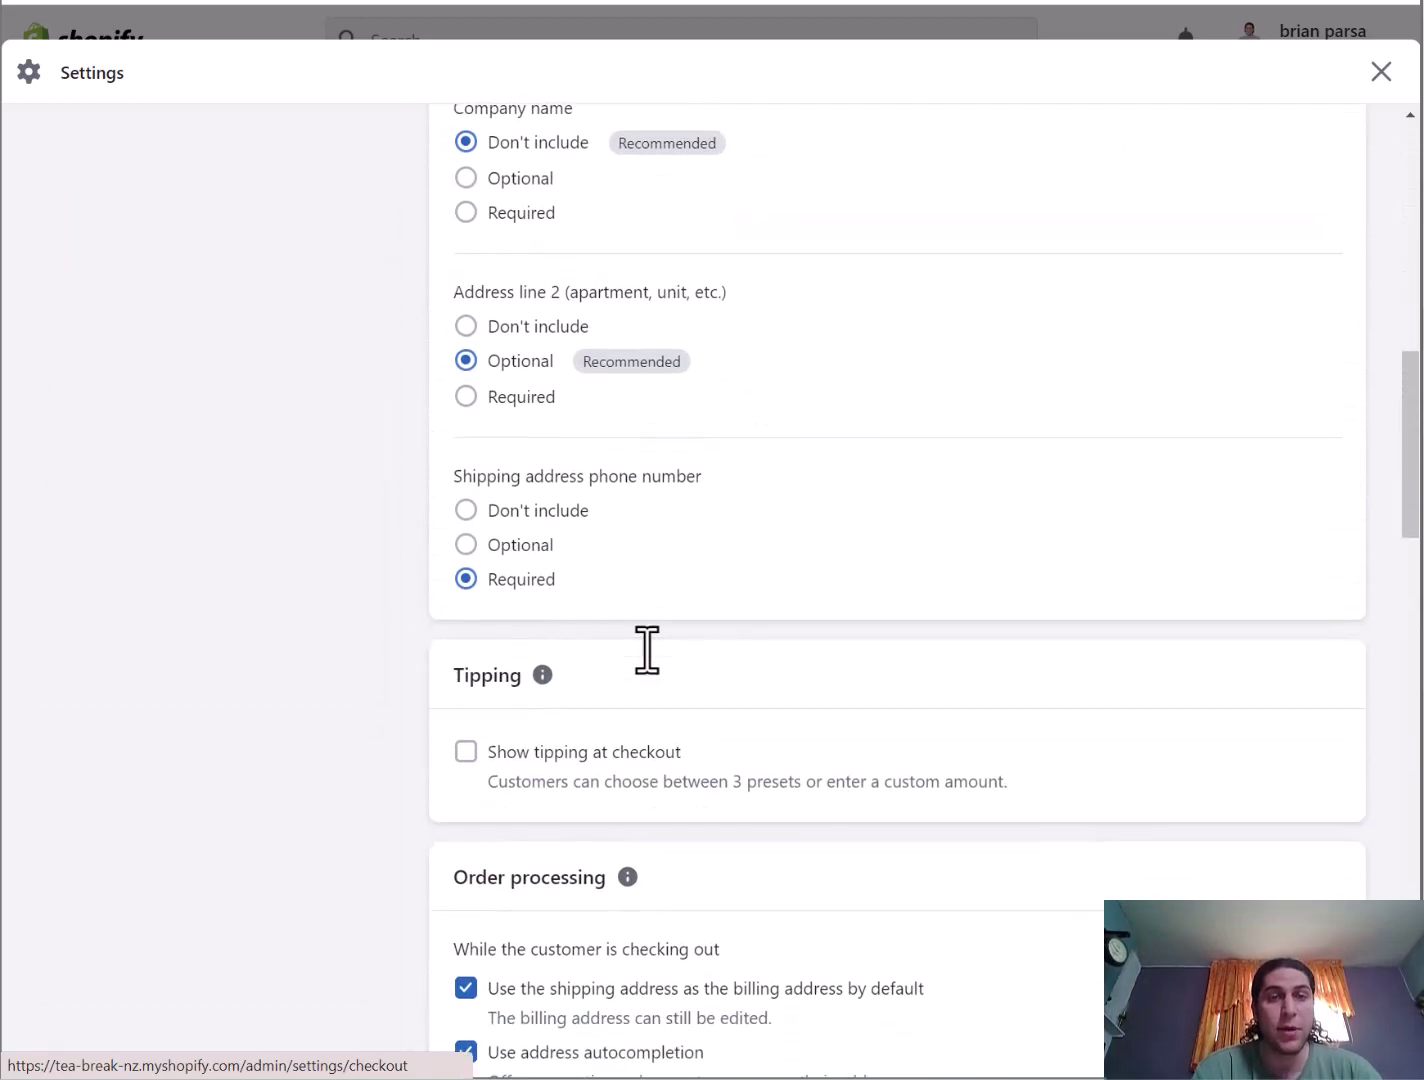
scroll(646, 651, down, 12)
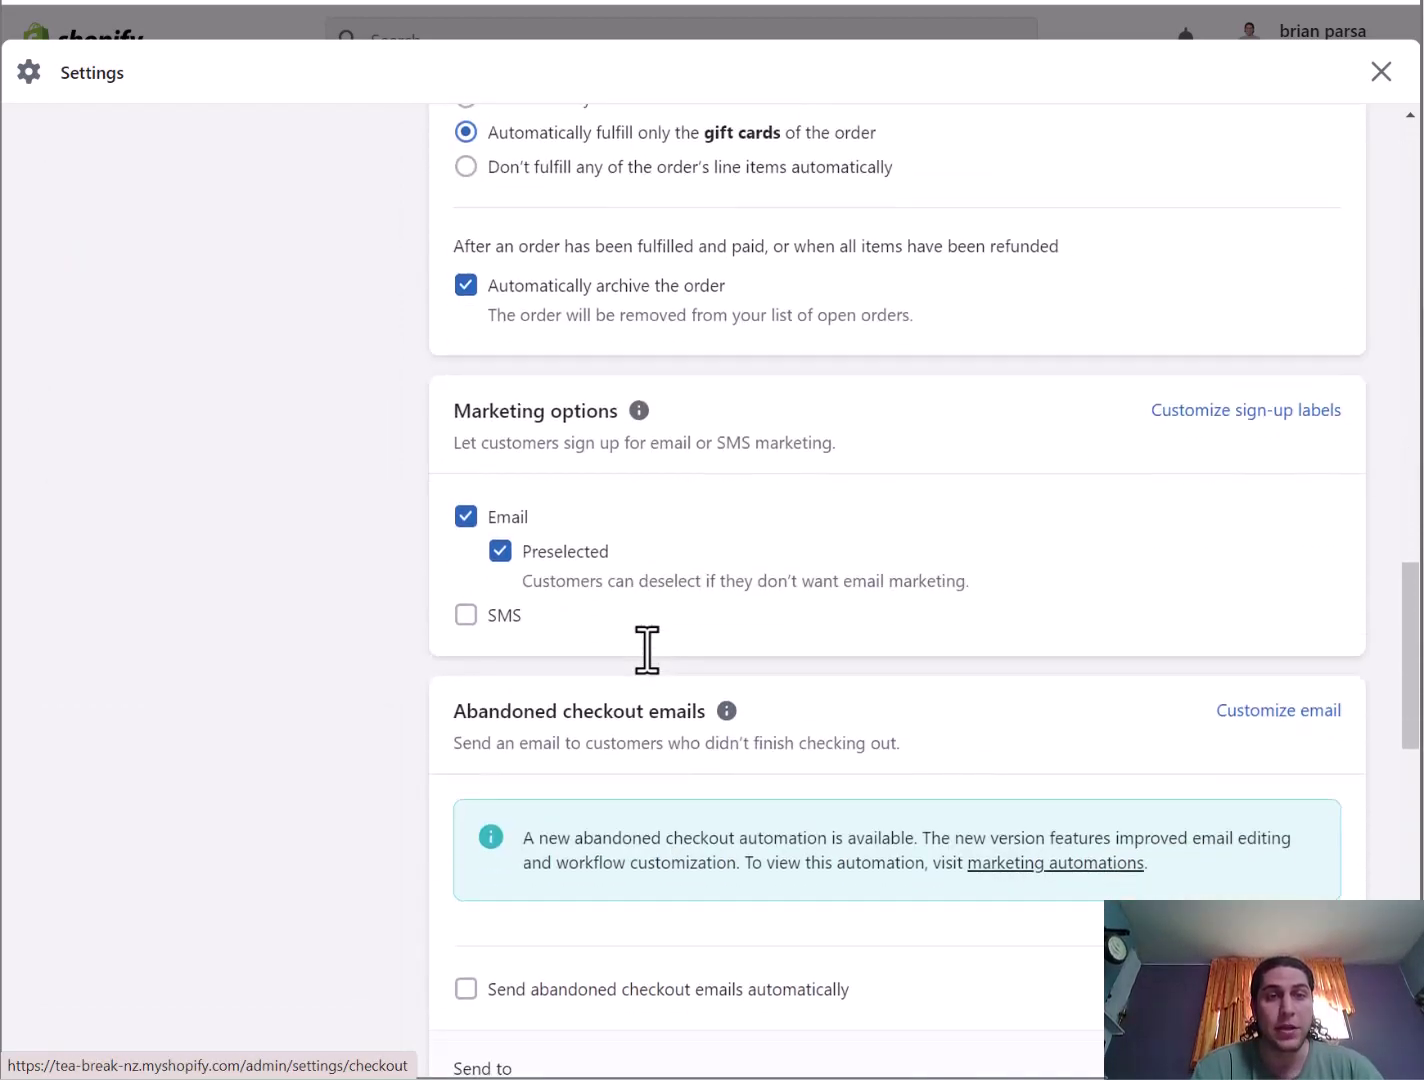
scroll(646, 650, down, 10)
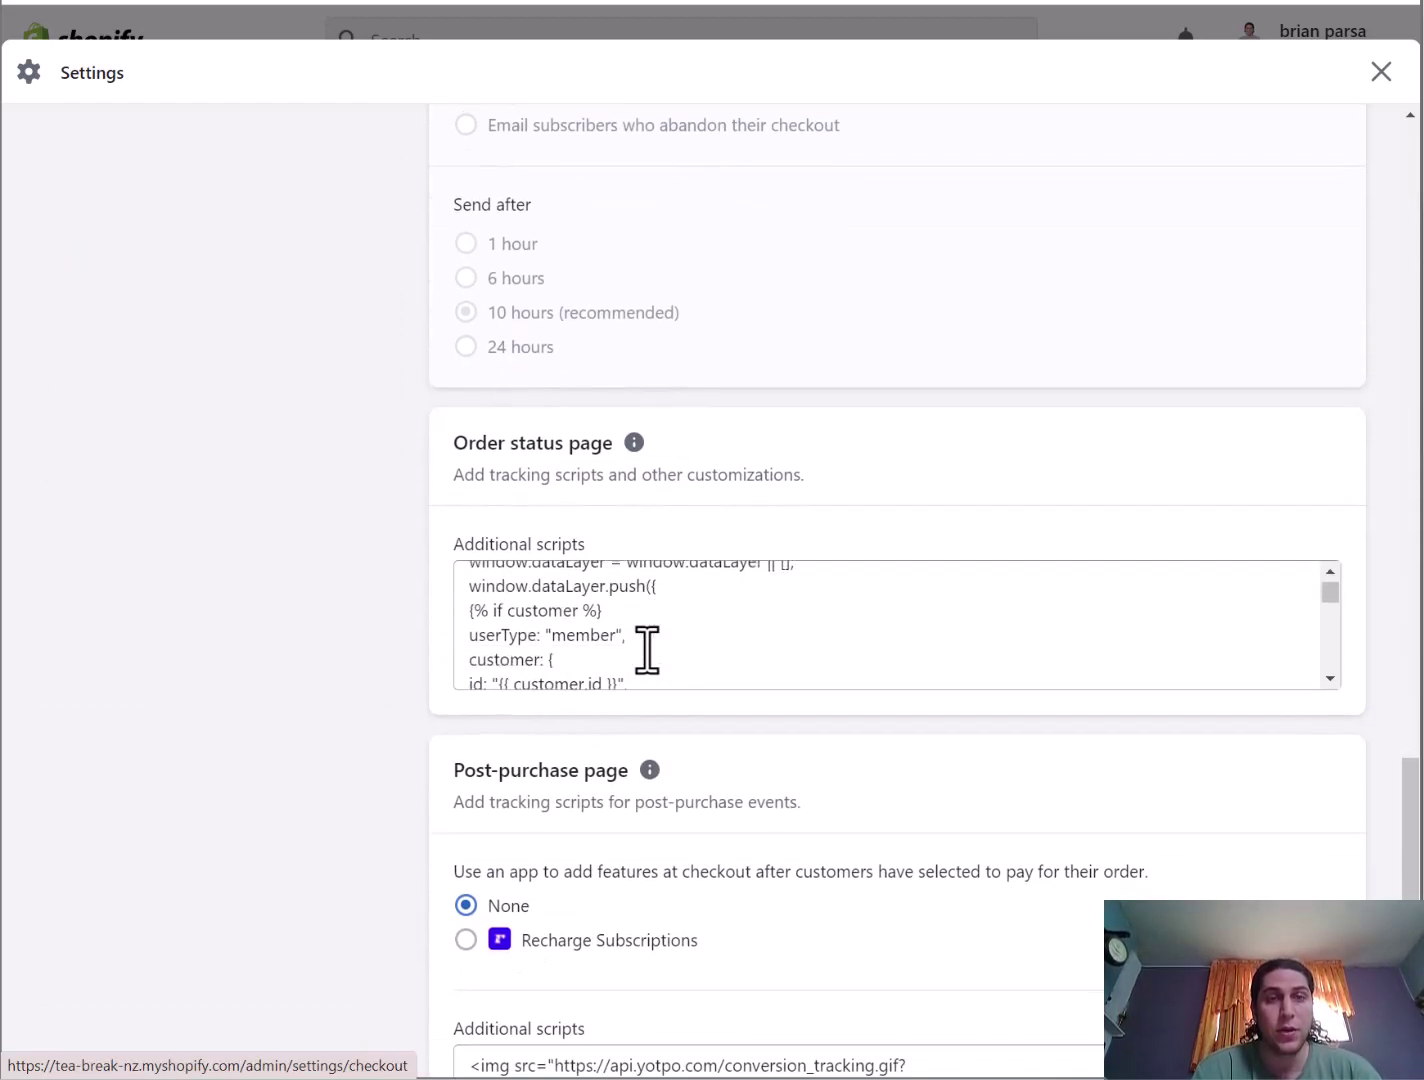
scroll(646, 651, down, 10)
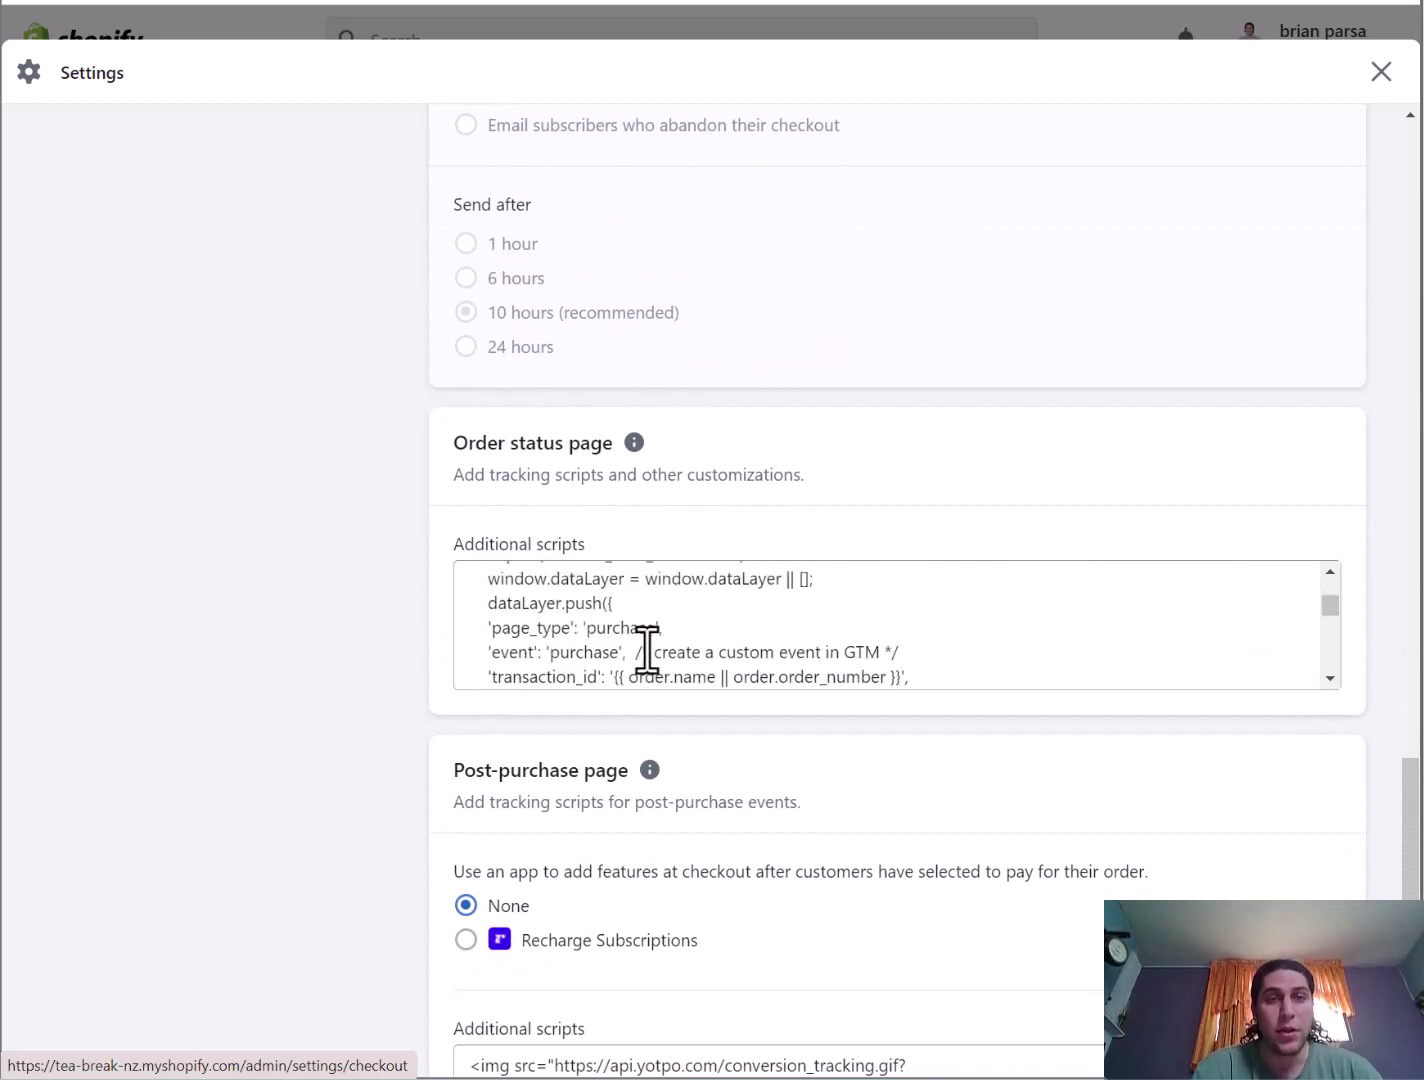
scroll(646, 651, down, 10)
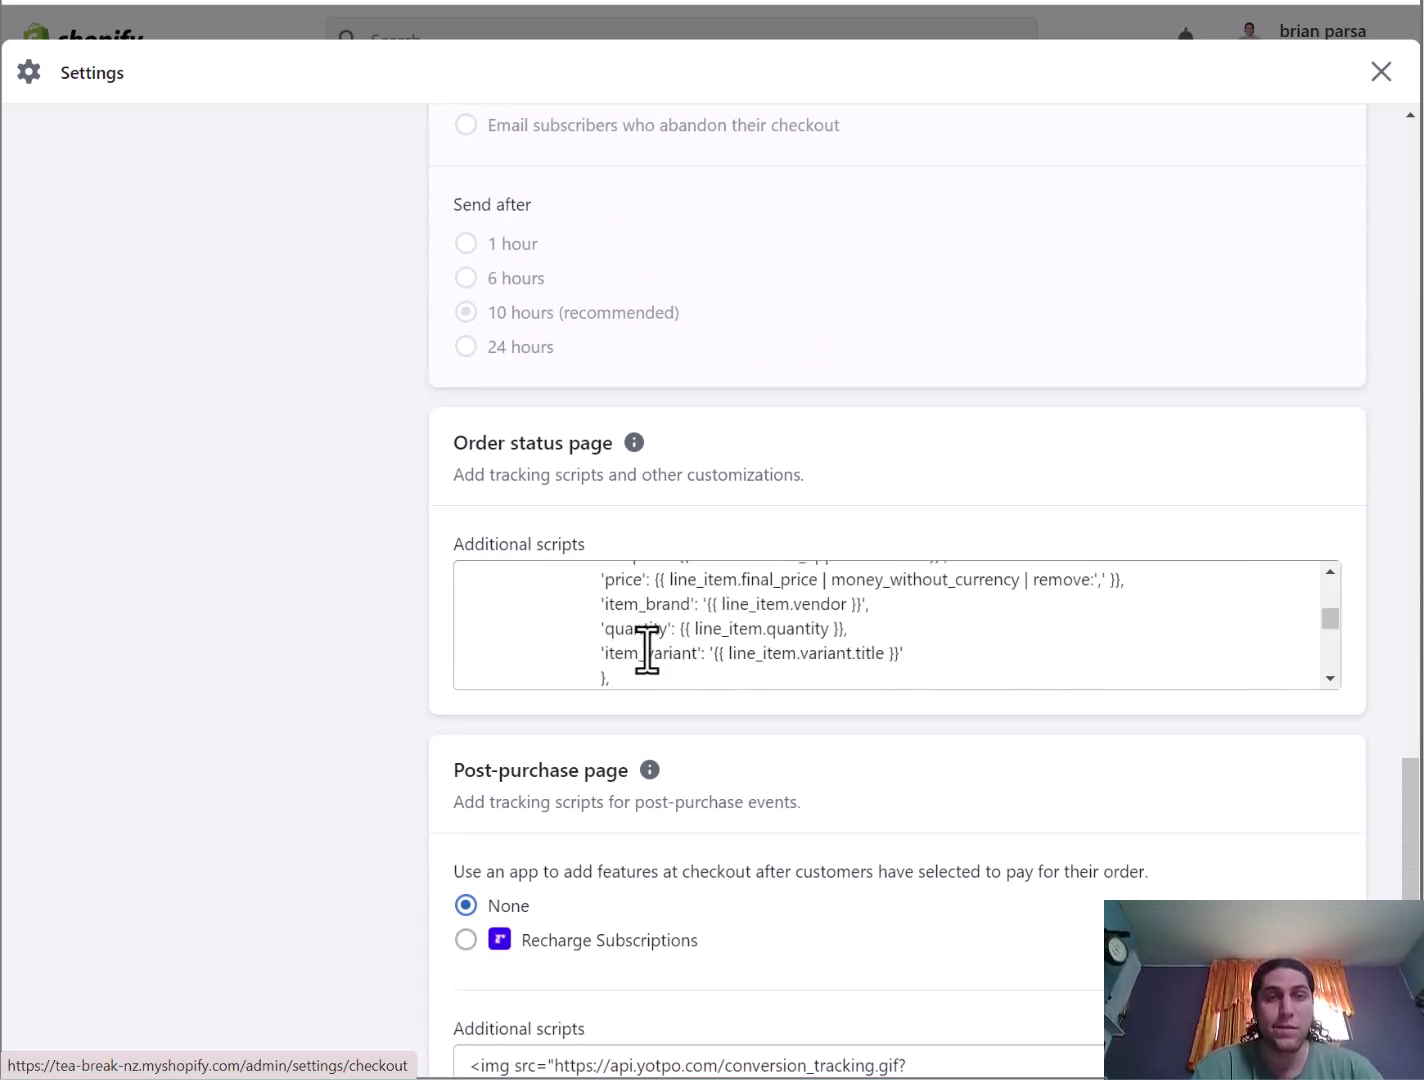
scroll(646, 650, down, 2)
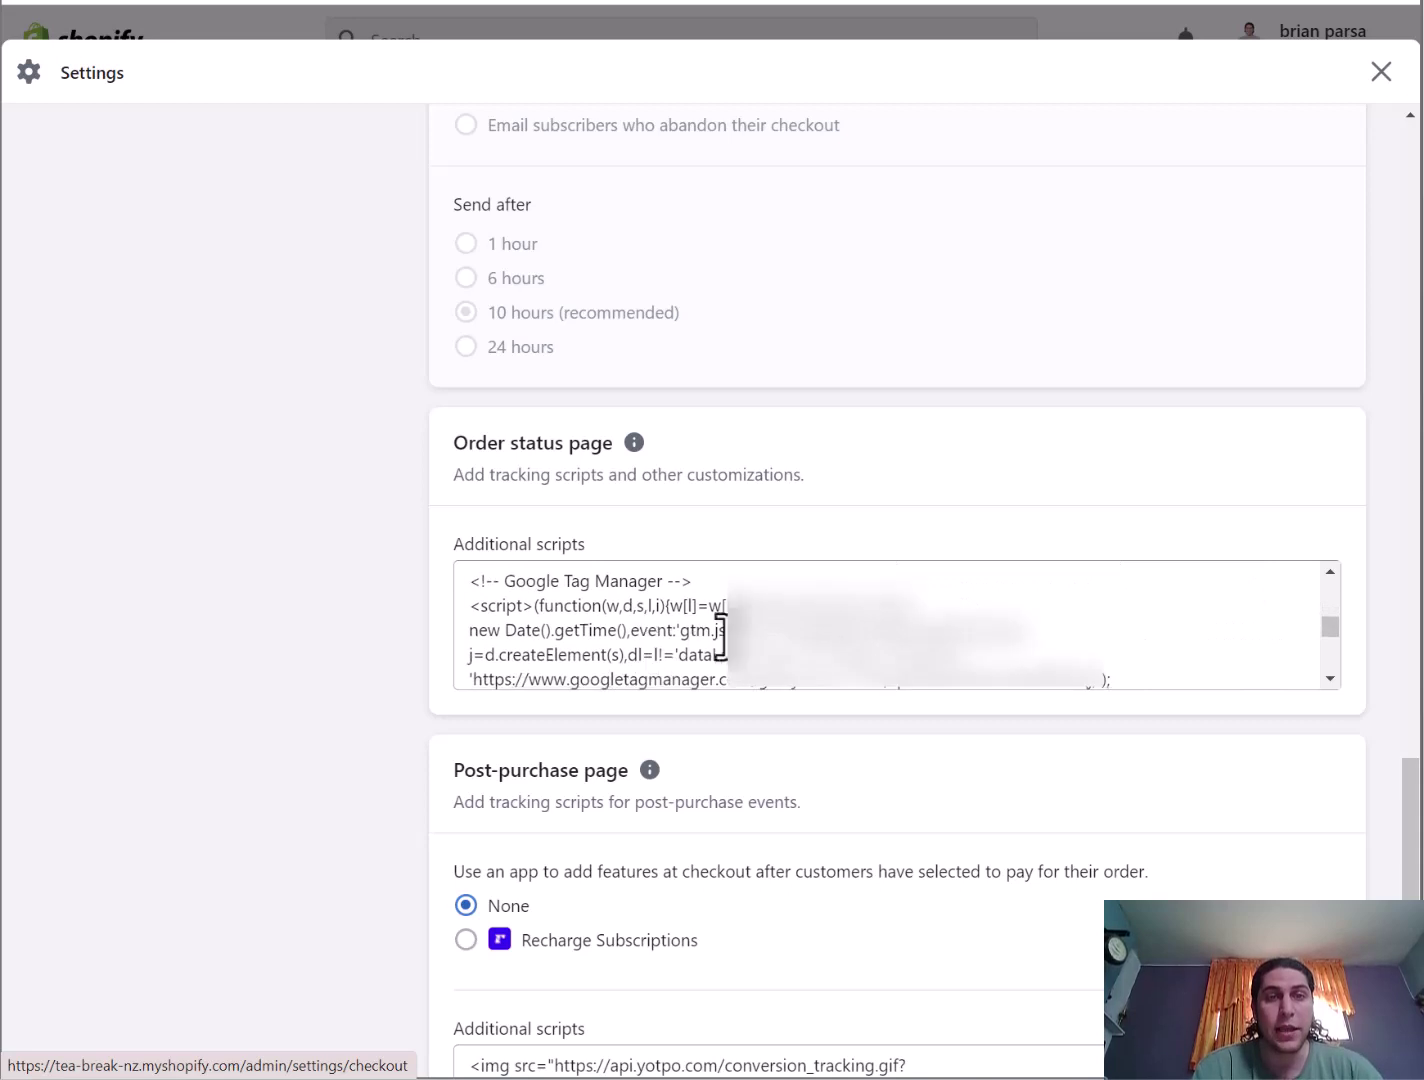
scroll(634, 589, up, 3)
drag(604, 638, 679, 483)
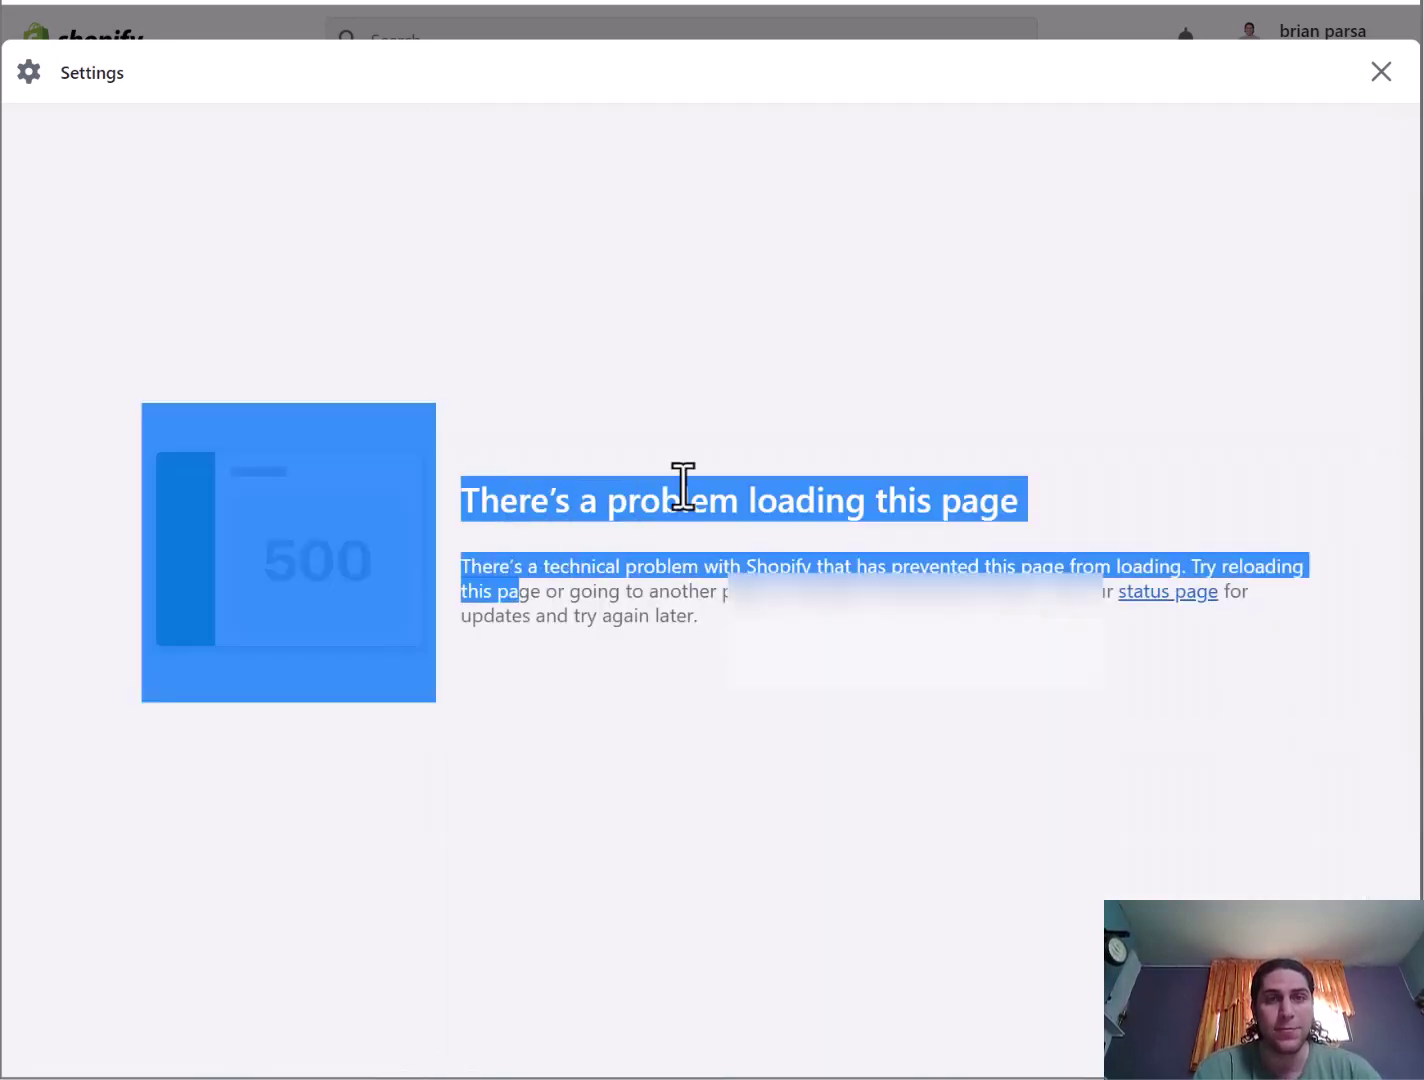
click(759, 442)
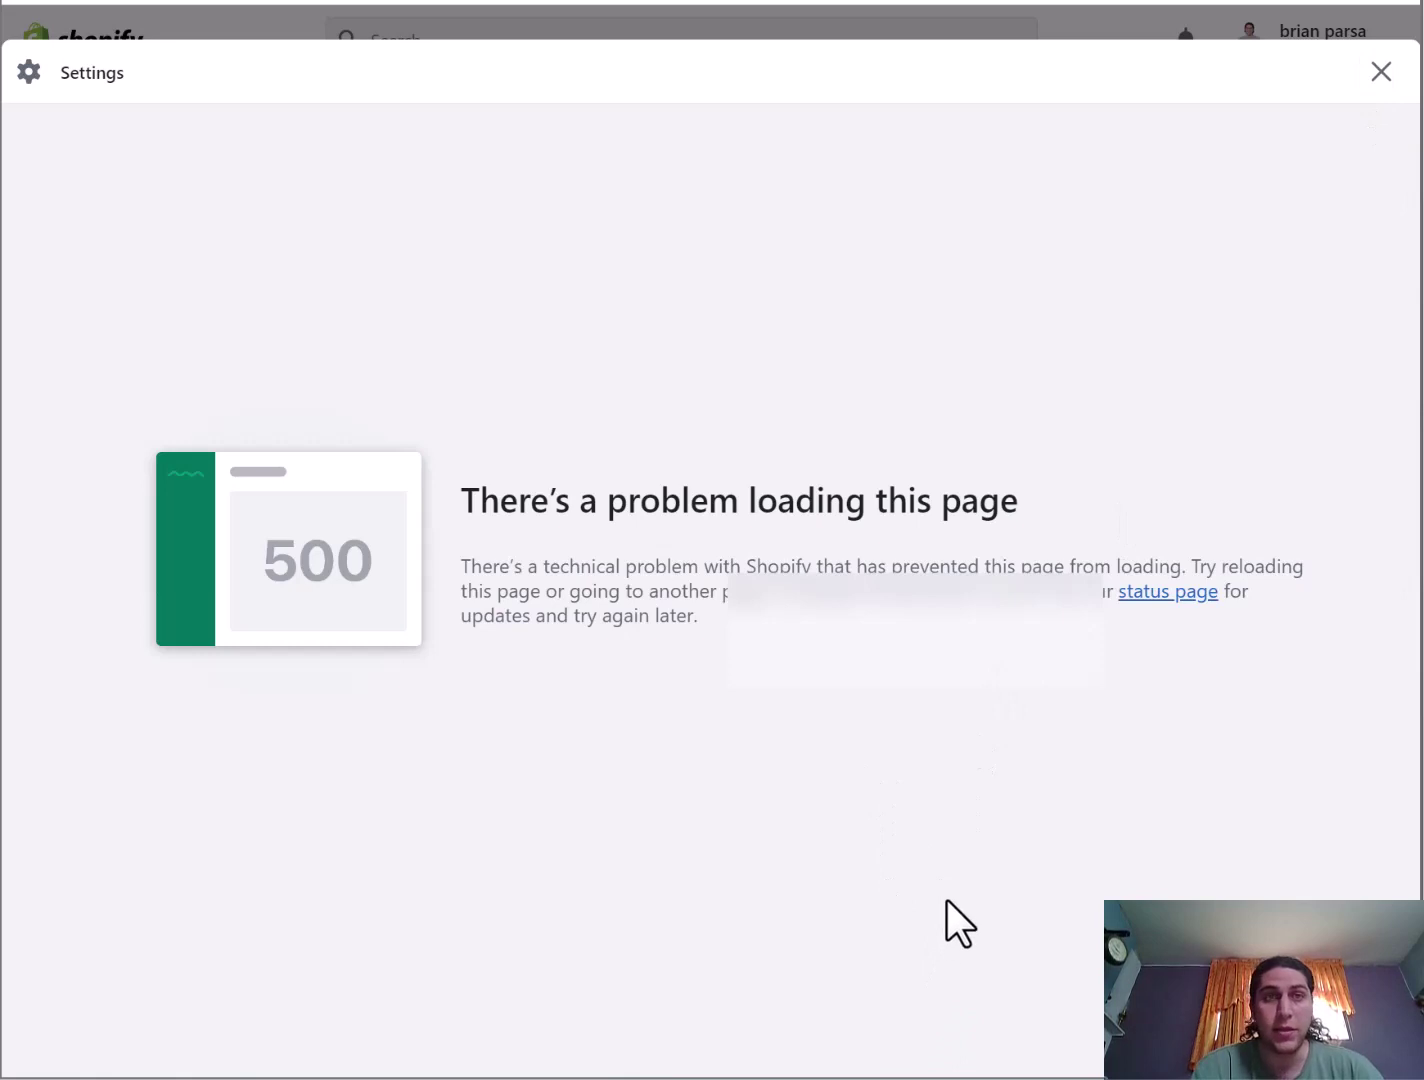
Step: Switch to Google Tag Manager and examine the container's list of user-defined variables
mouse_move(951, 1068)
click(943, 976)
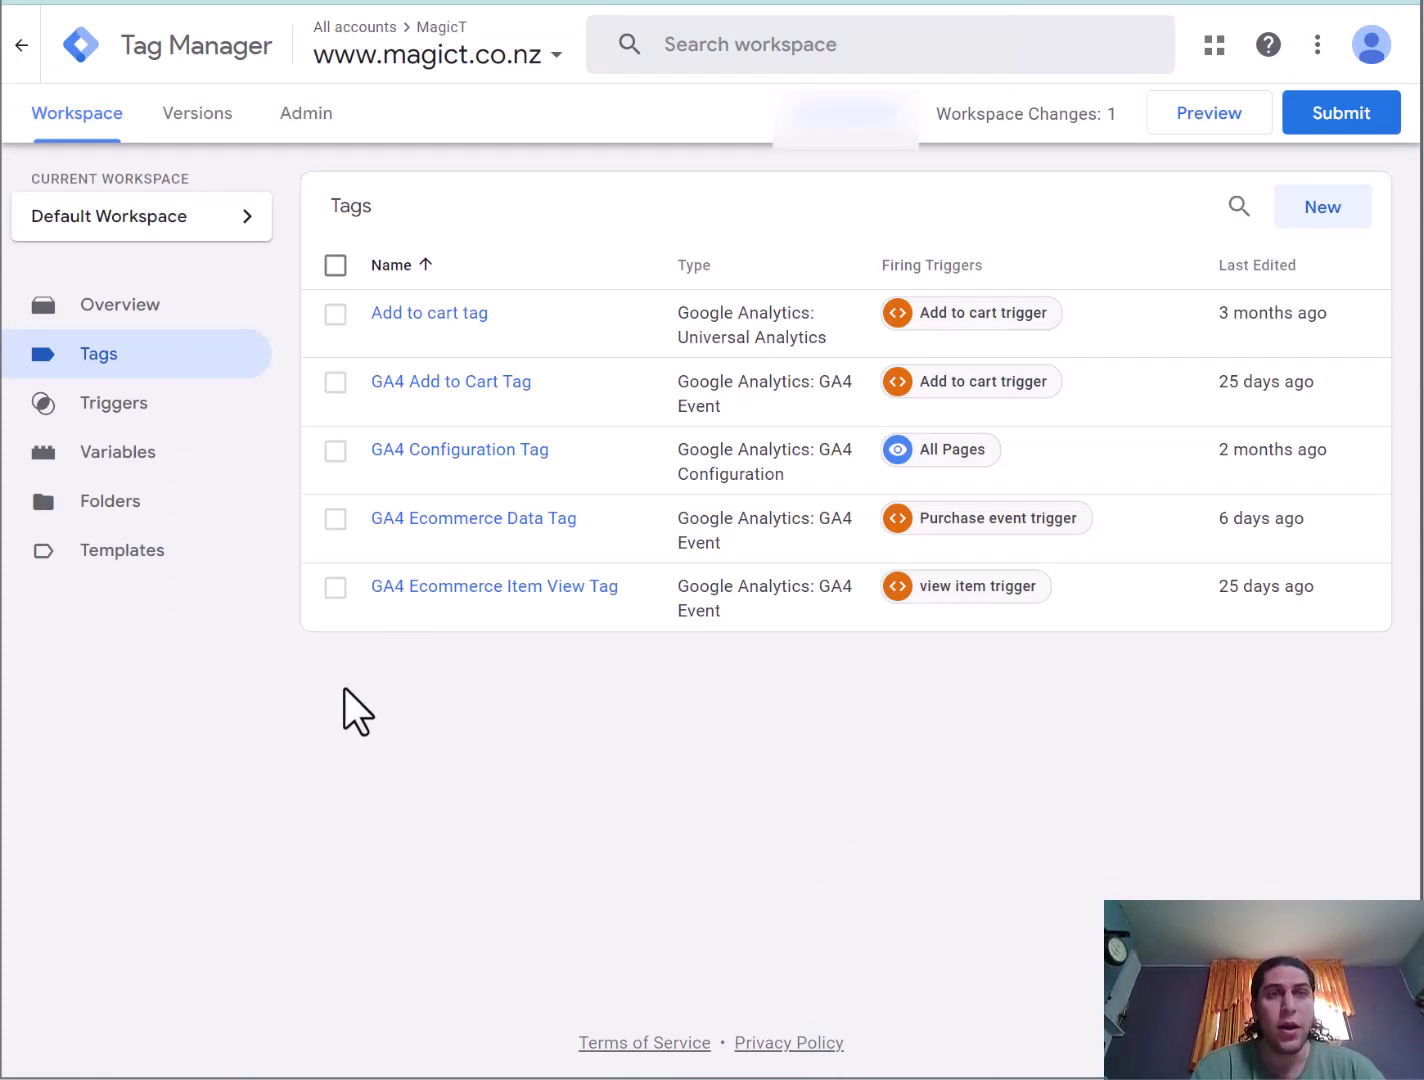
click(182, 455)
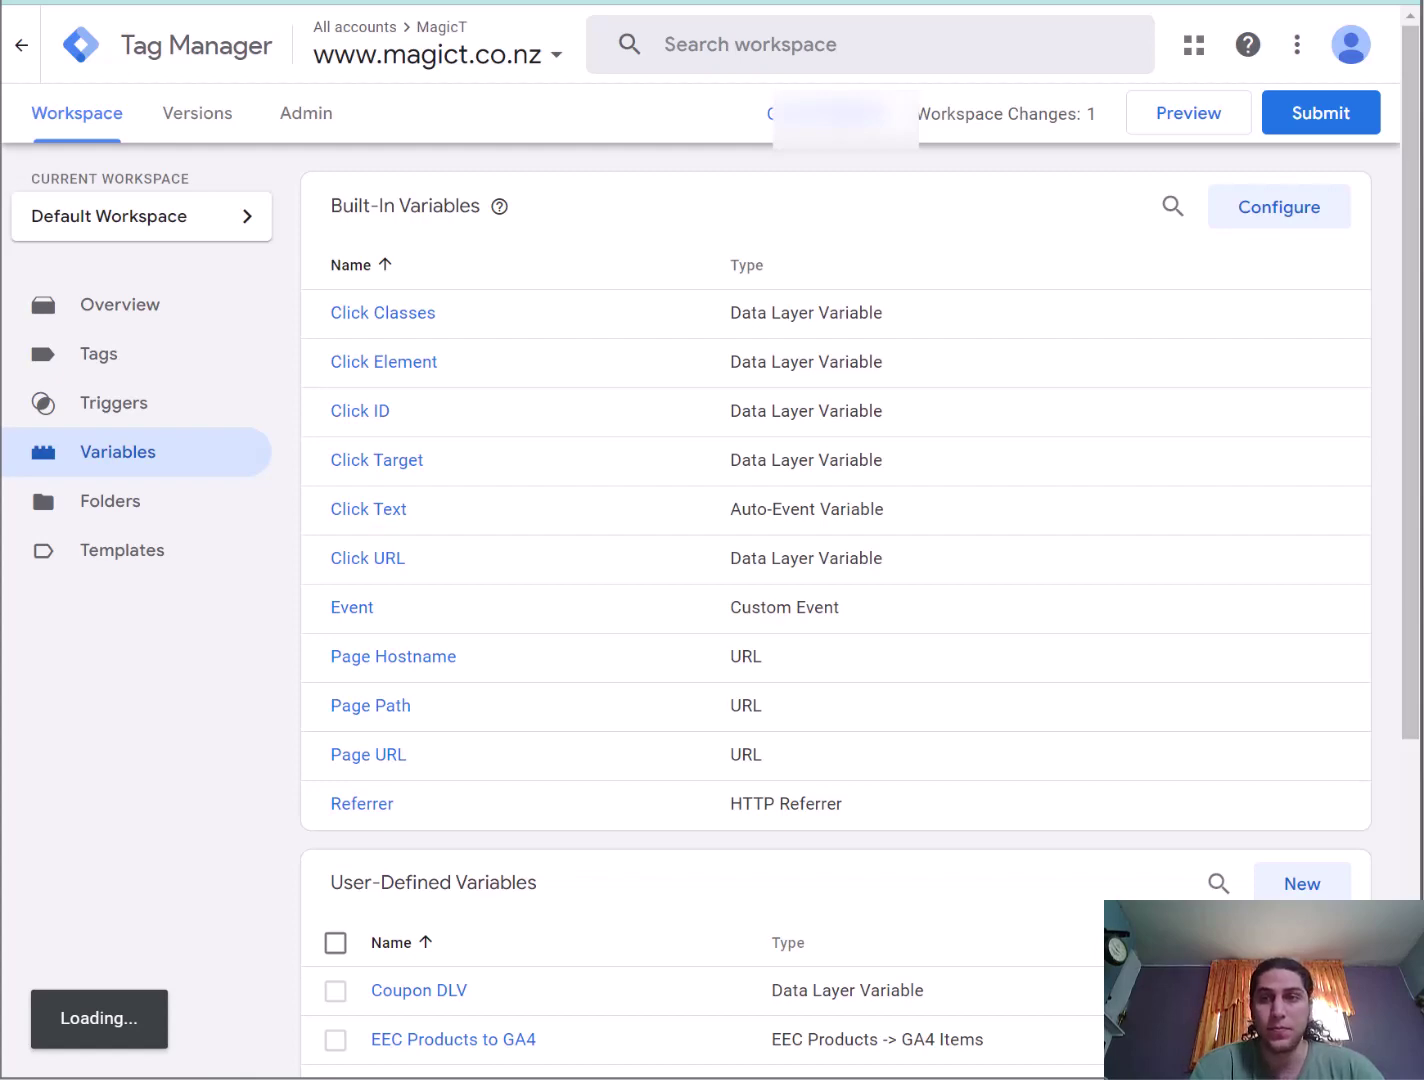
scroll(941, 739, down, 4)
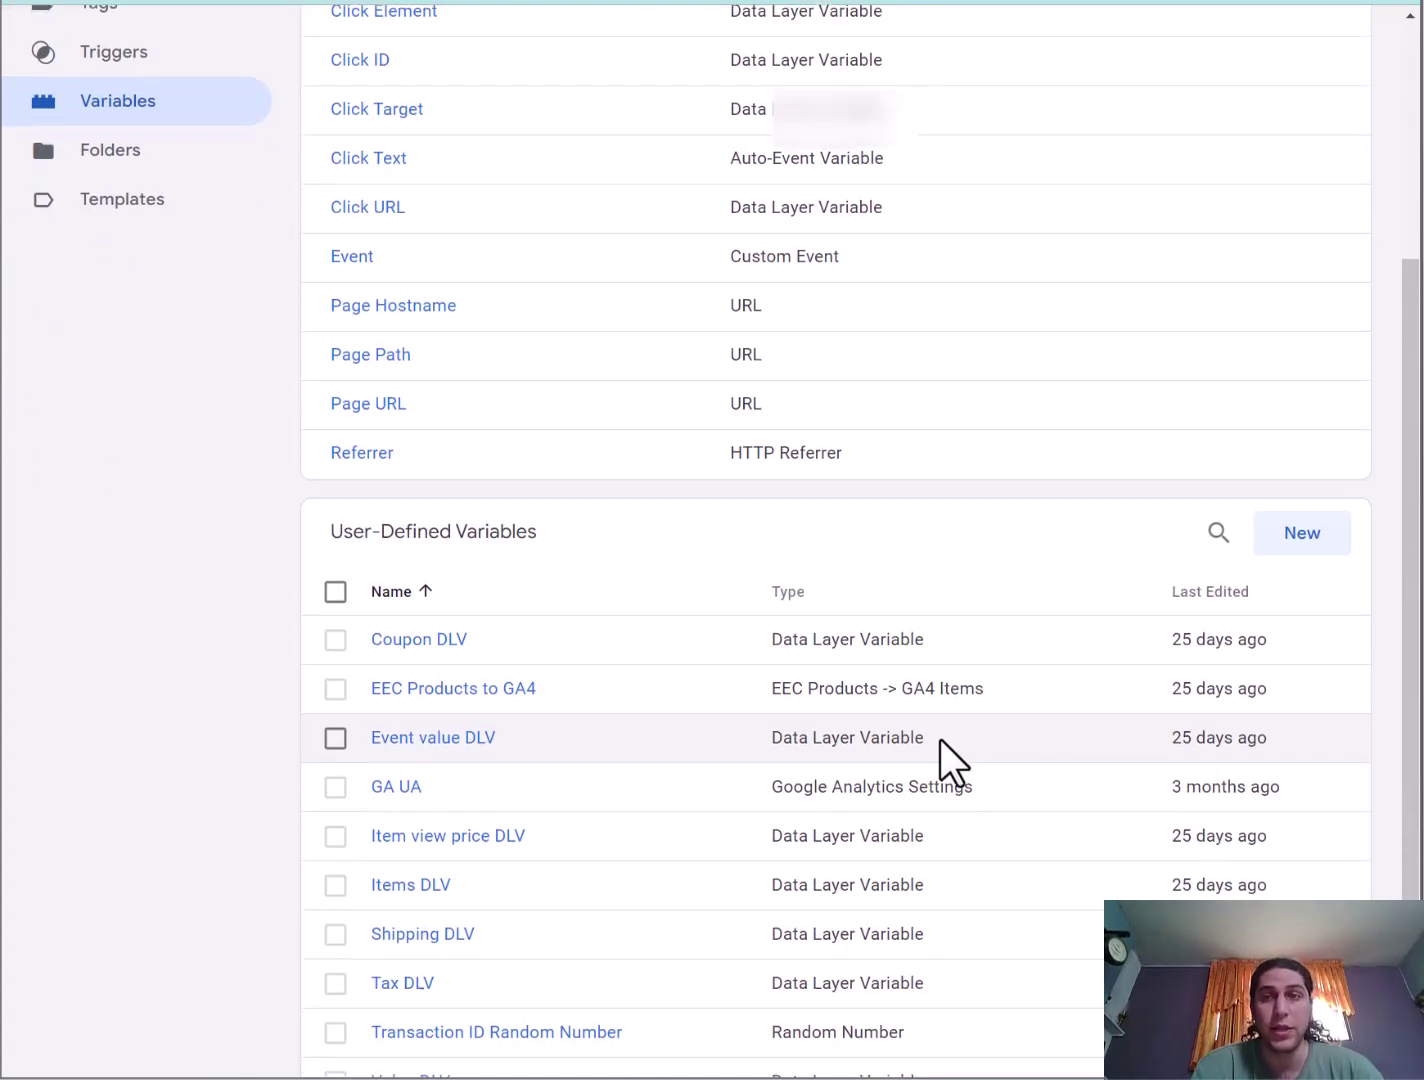
scroll(940, 739, down, 1)
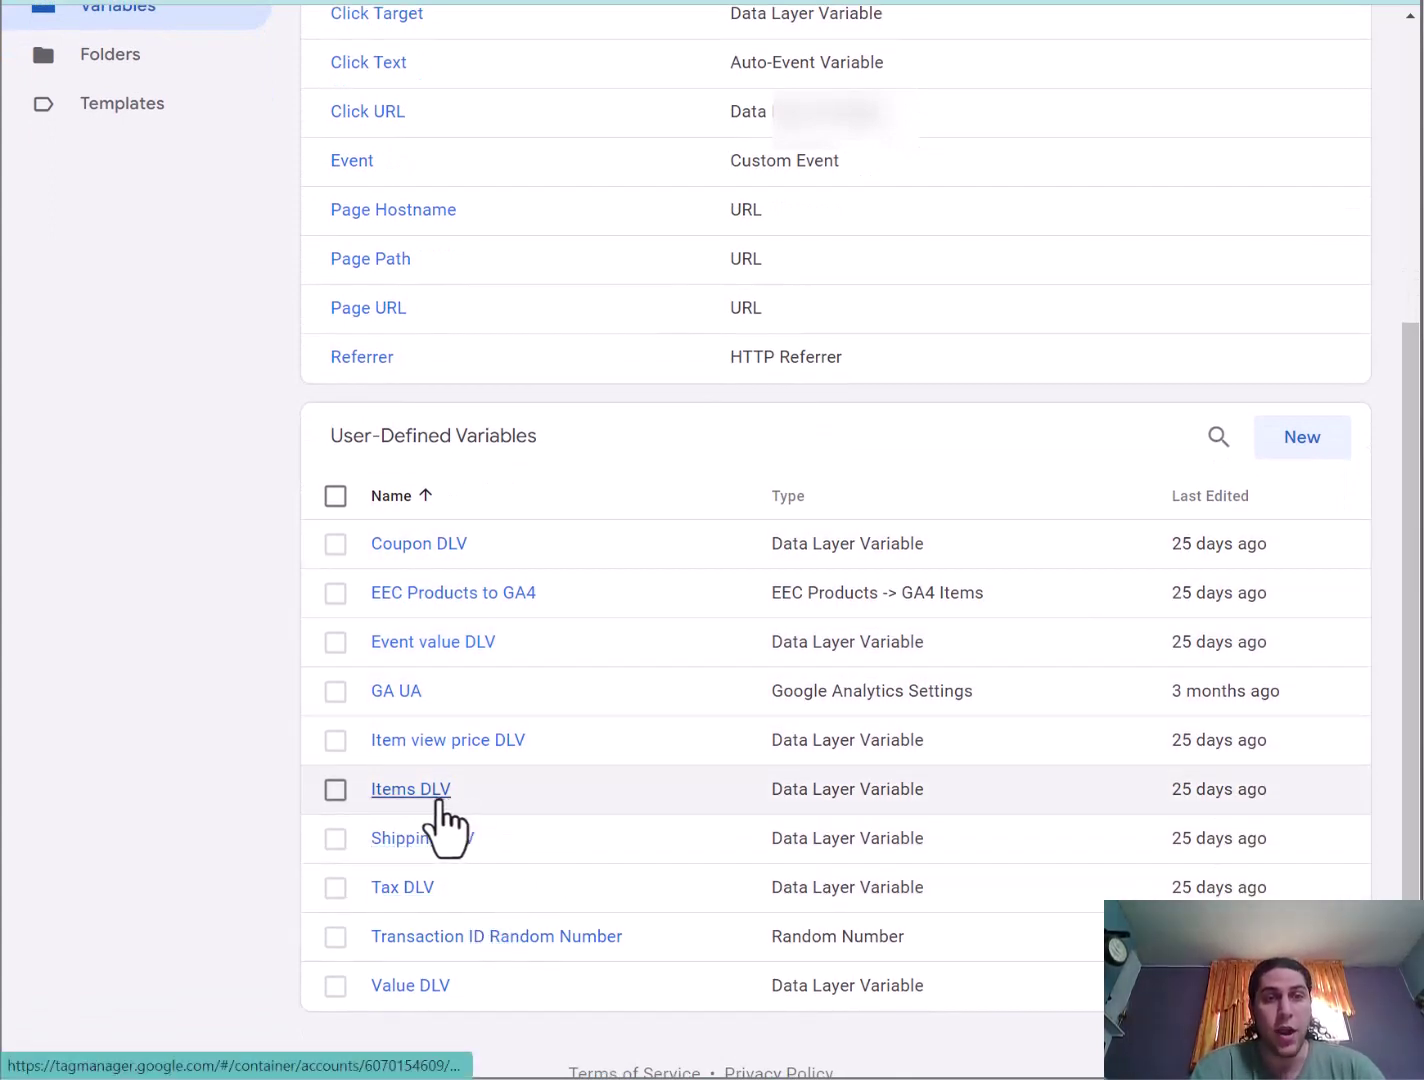
Step: Try a new Data Layer Variable with the data layer variable name ecommerce.items, then discard it
click(1301, 445)
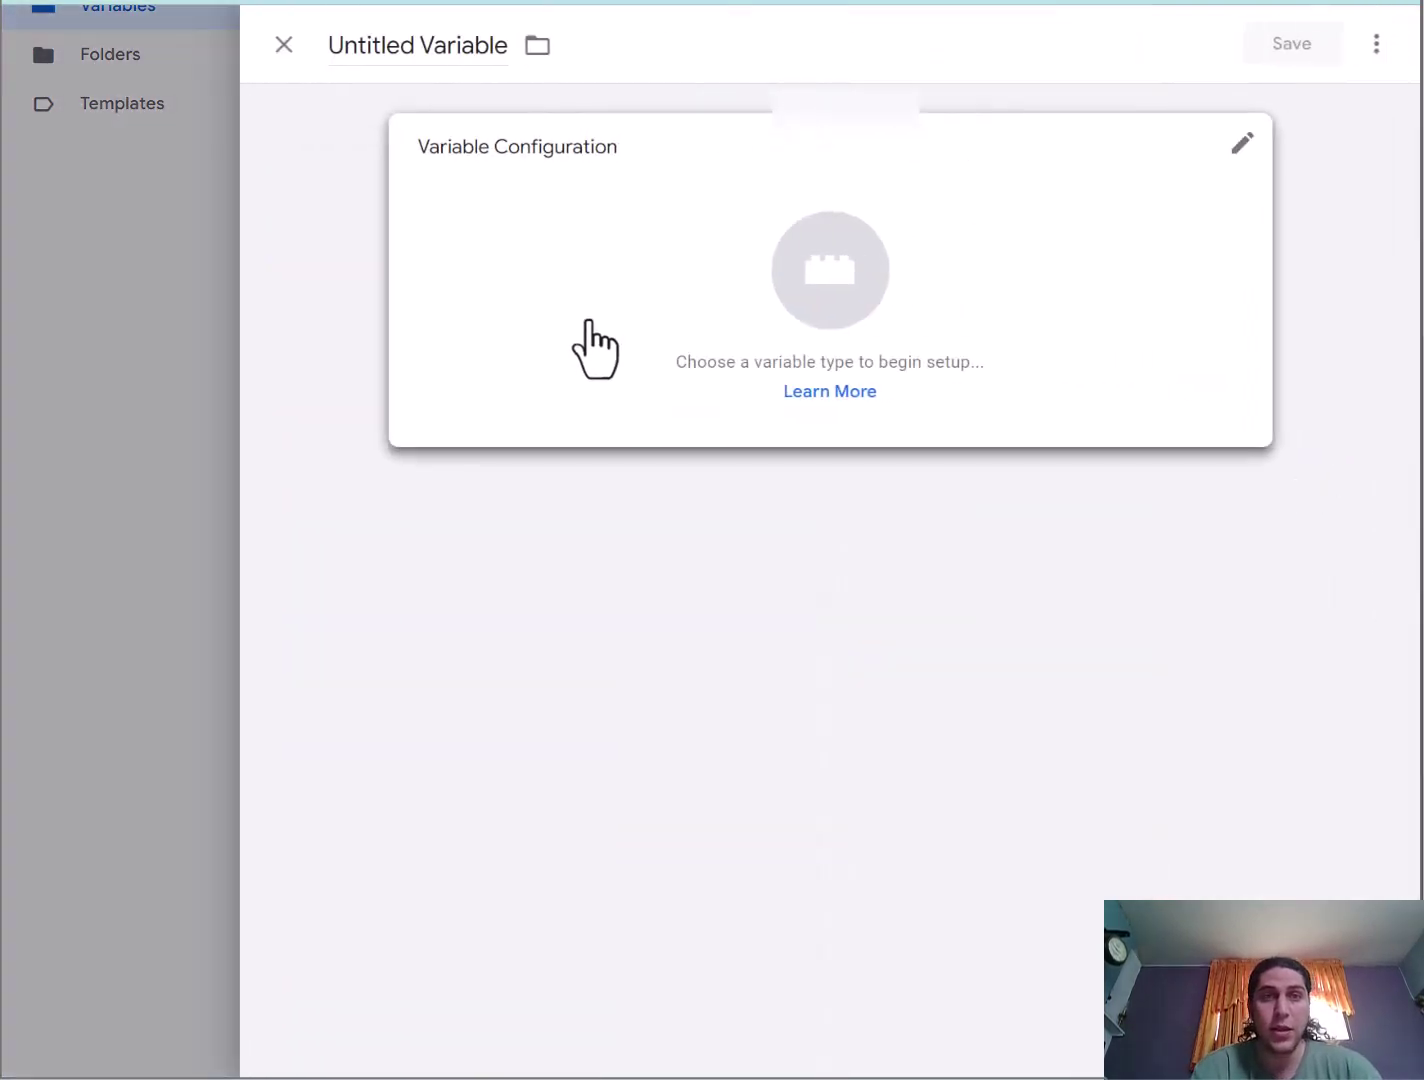
click(592, 343)
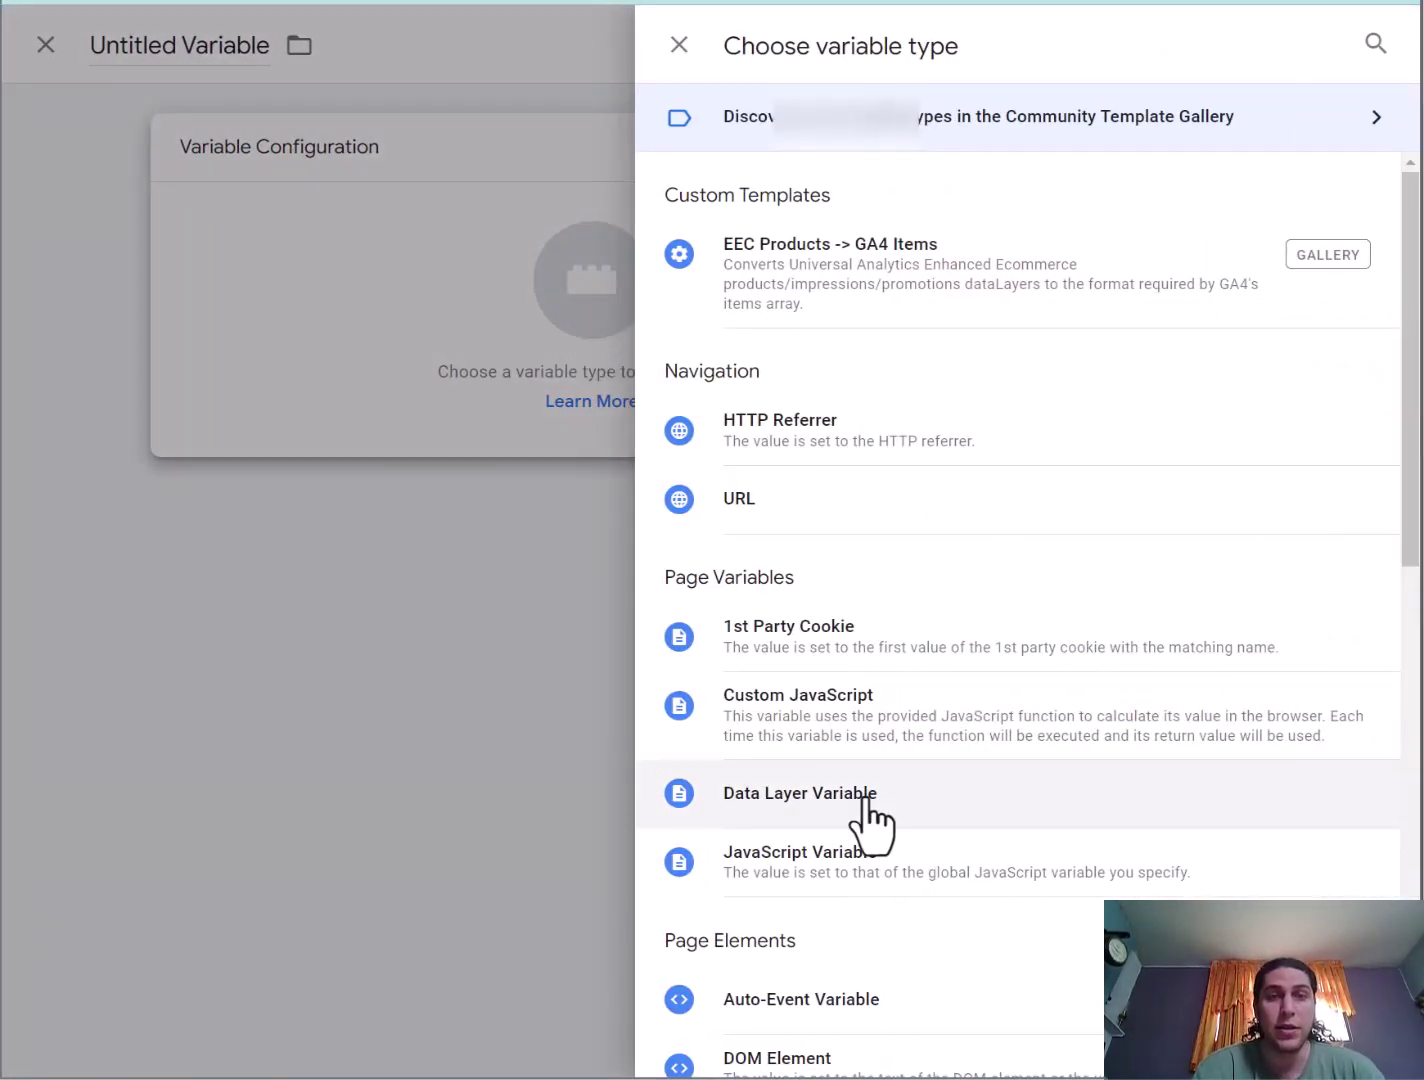
click(864, 797)
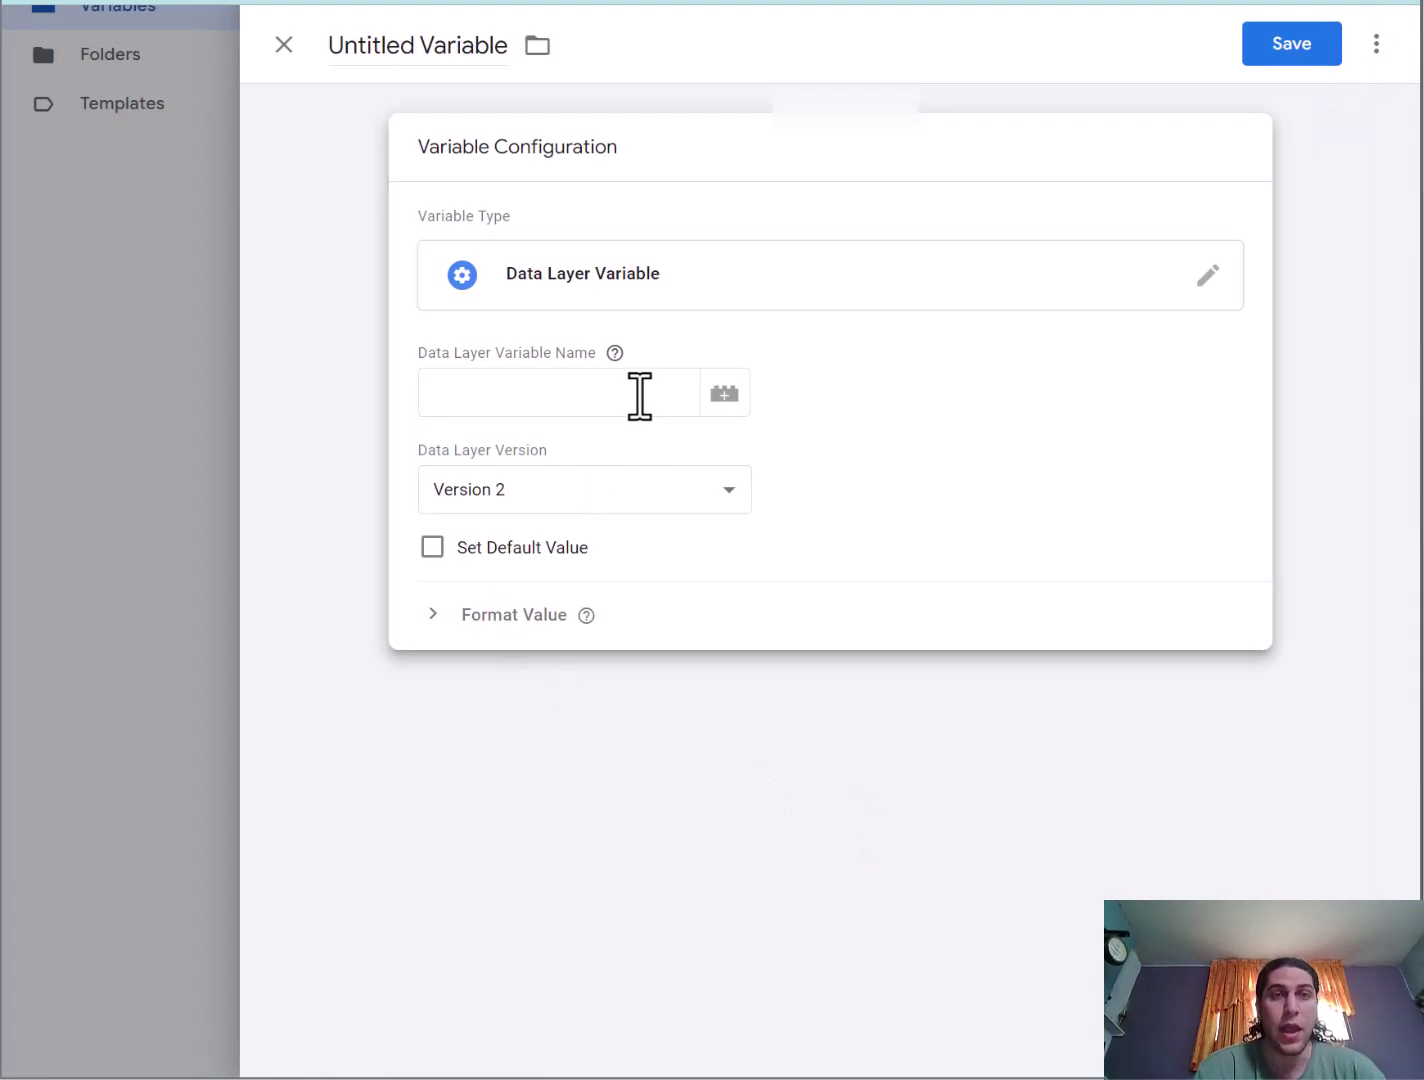
click(639, 396)
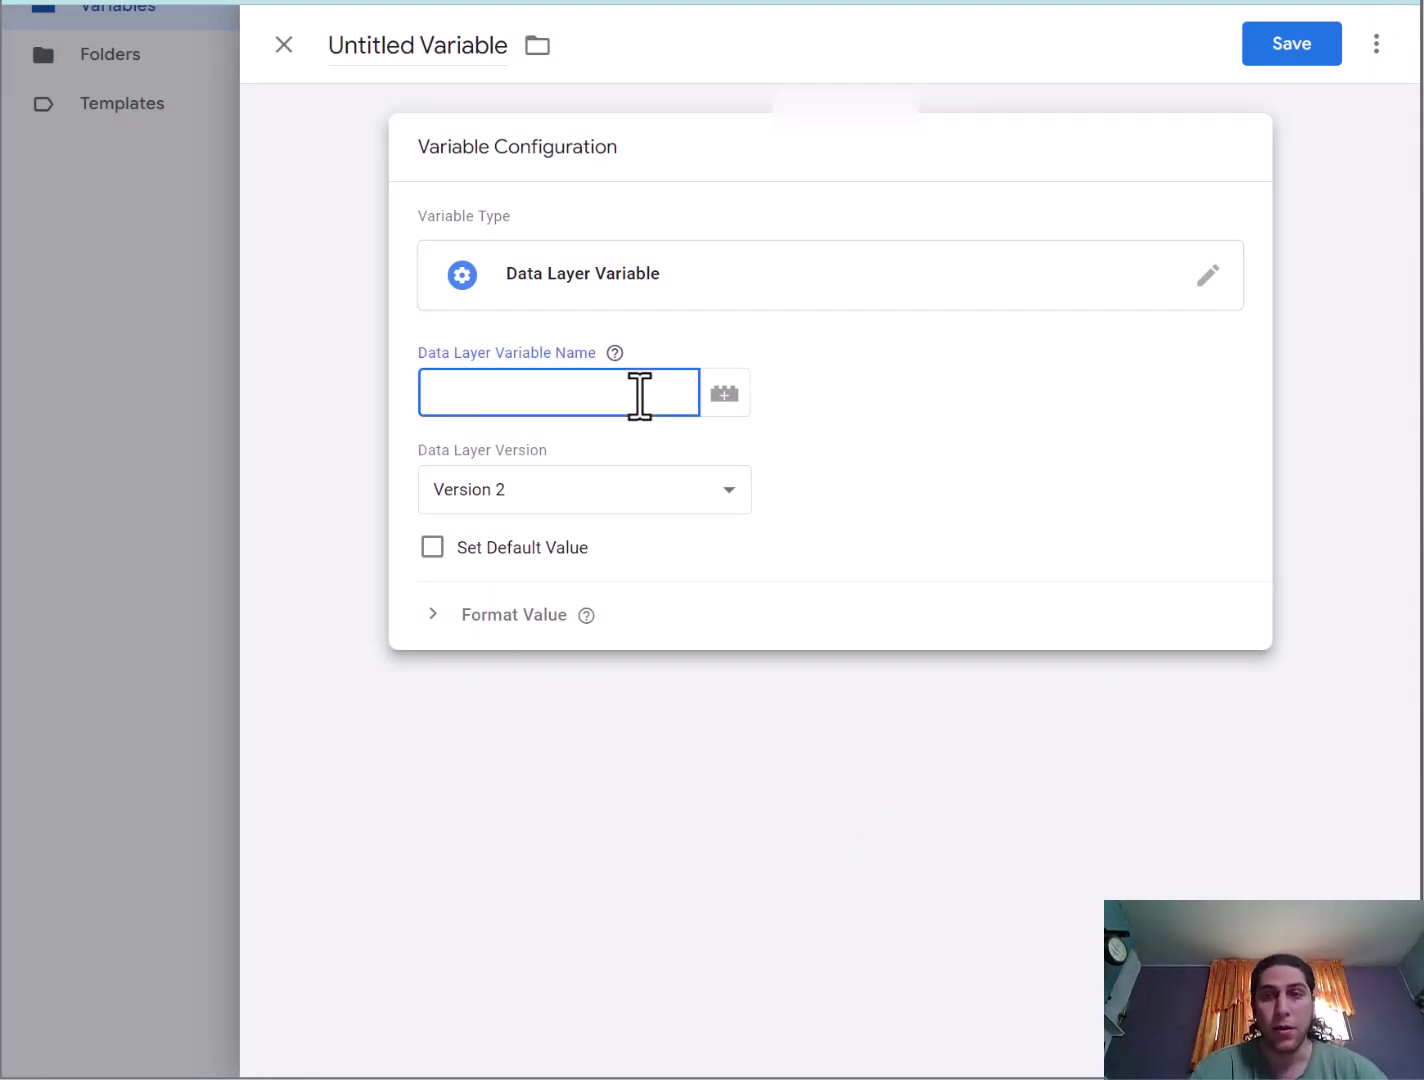
text(ec)
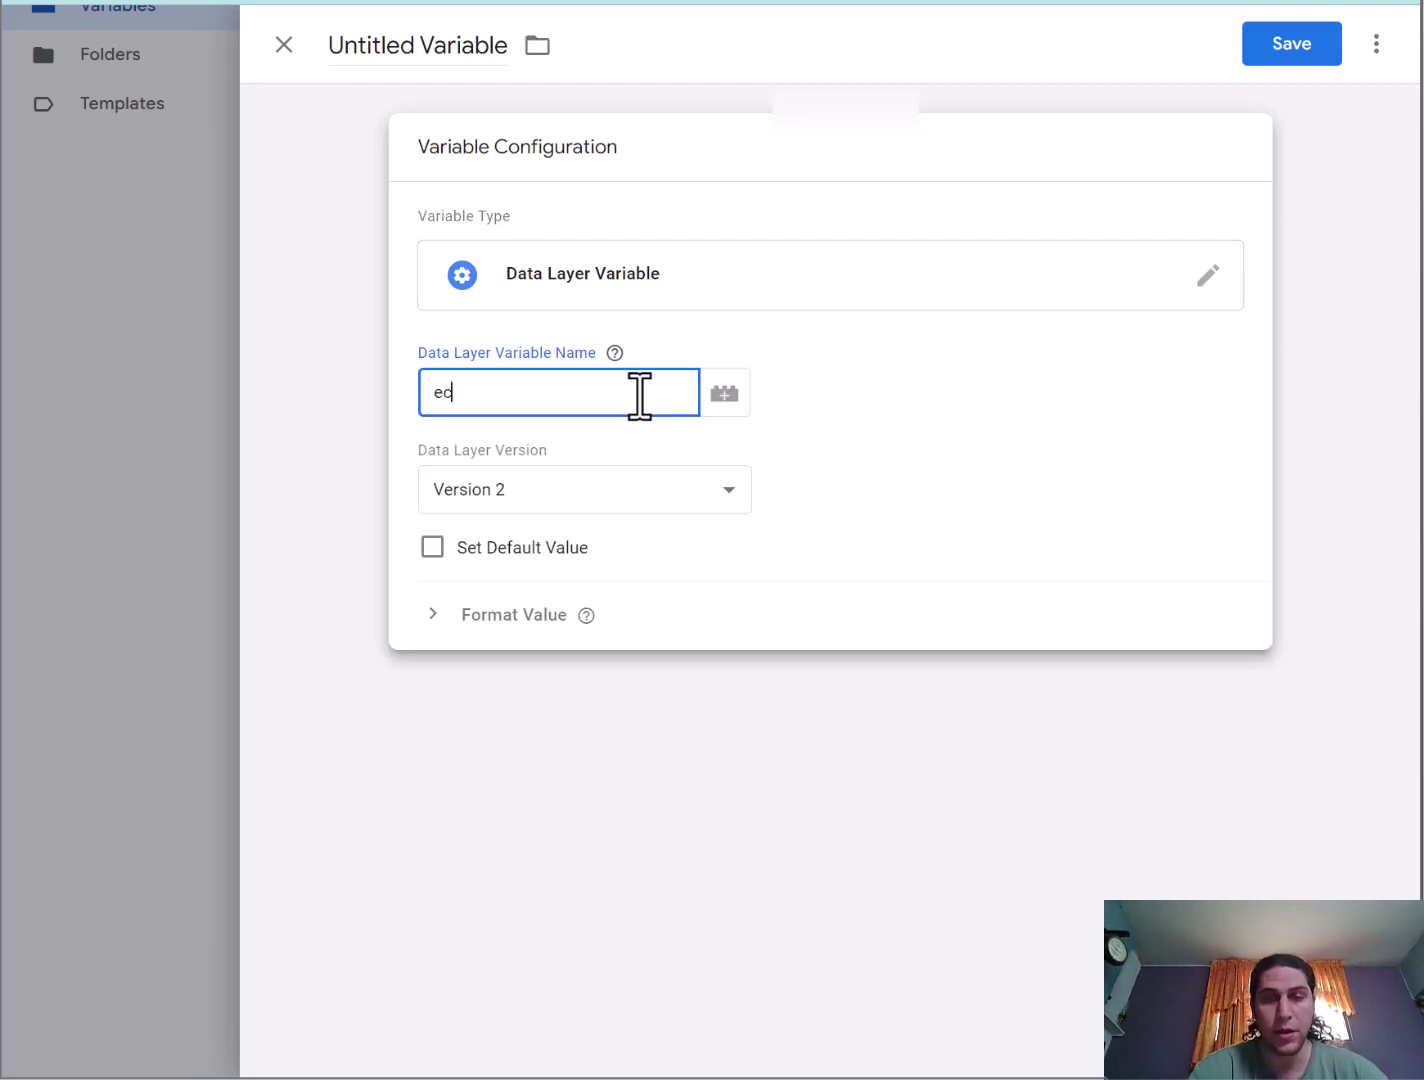
text(ommerce.items)
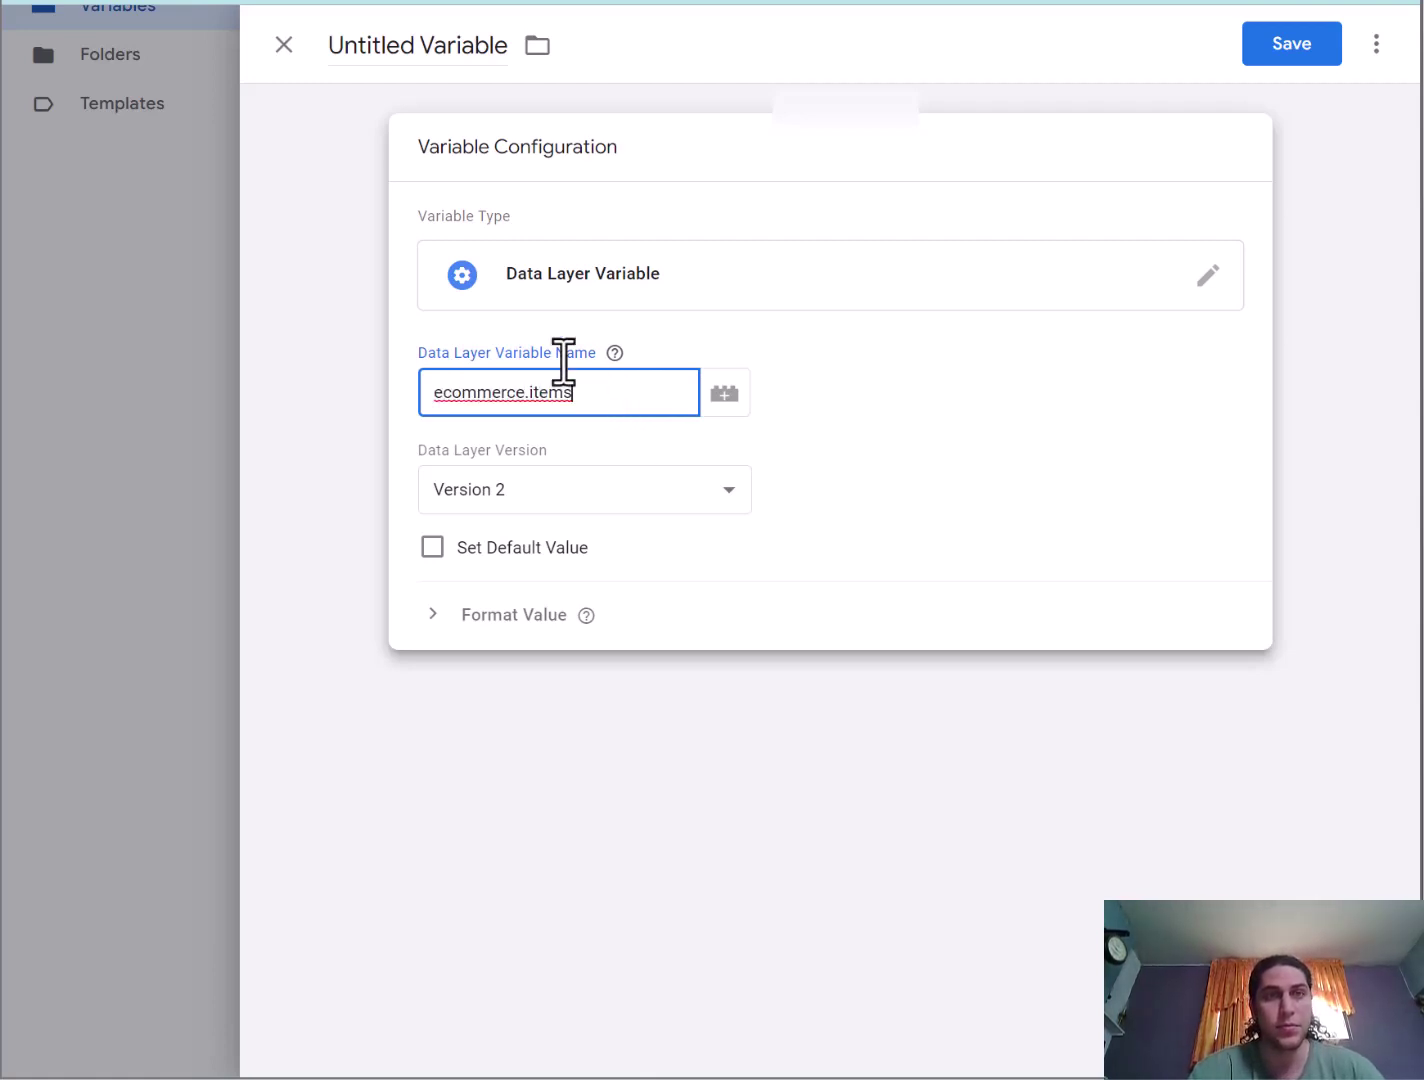
click(282, 30)
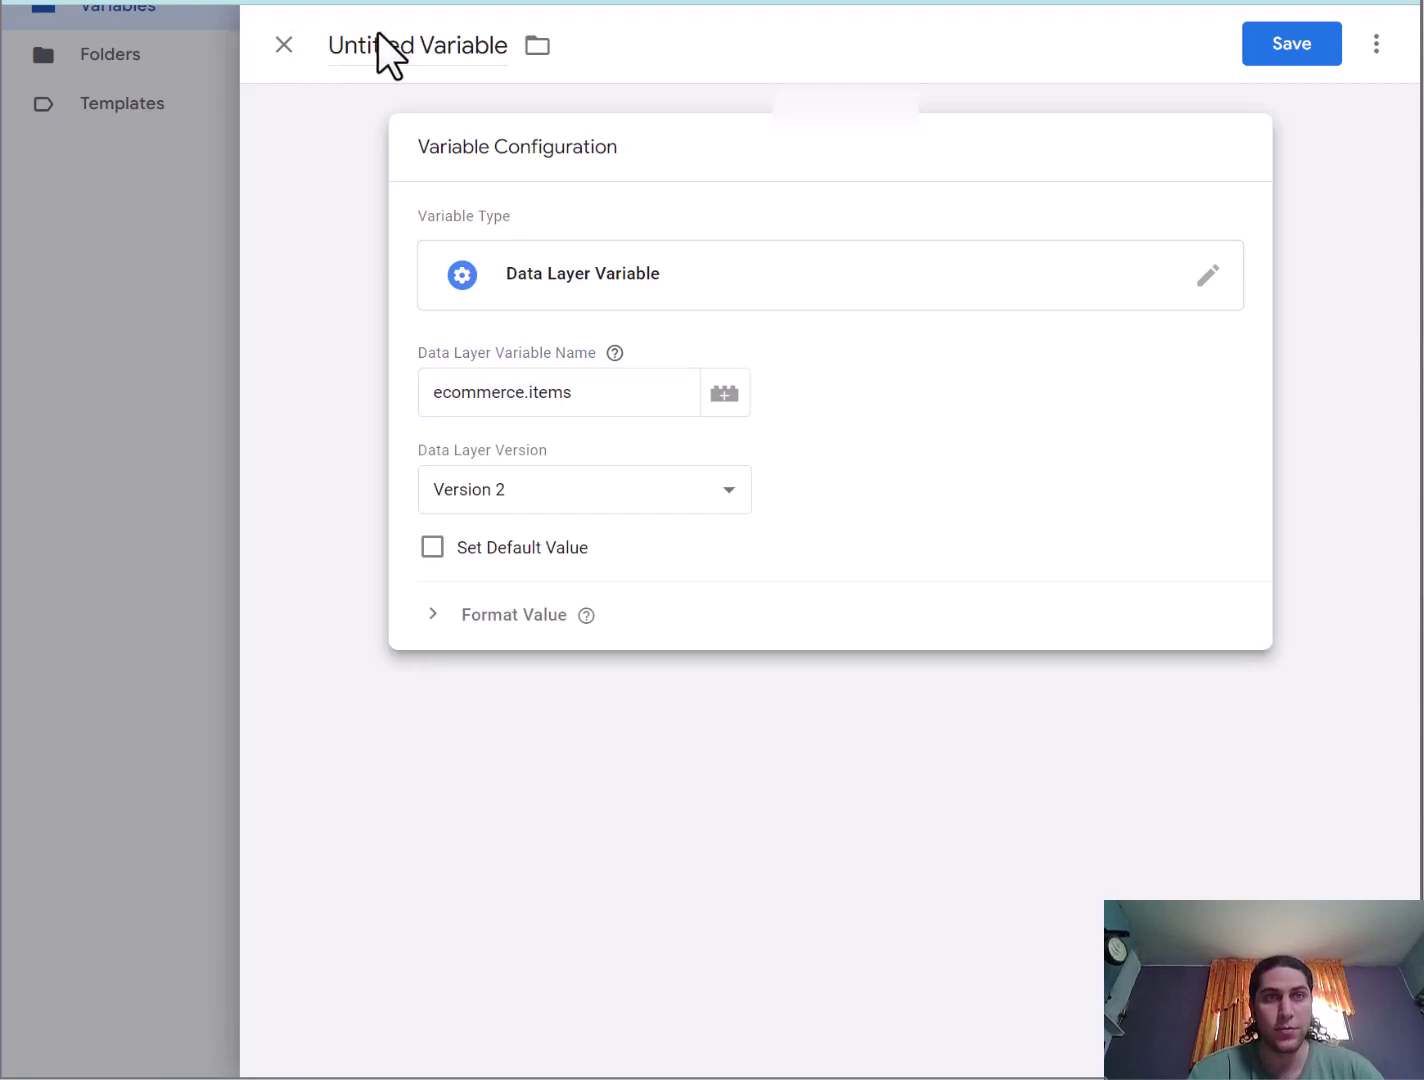
click(283, 45)
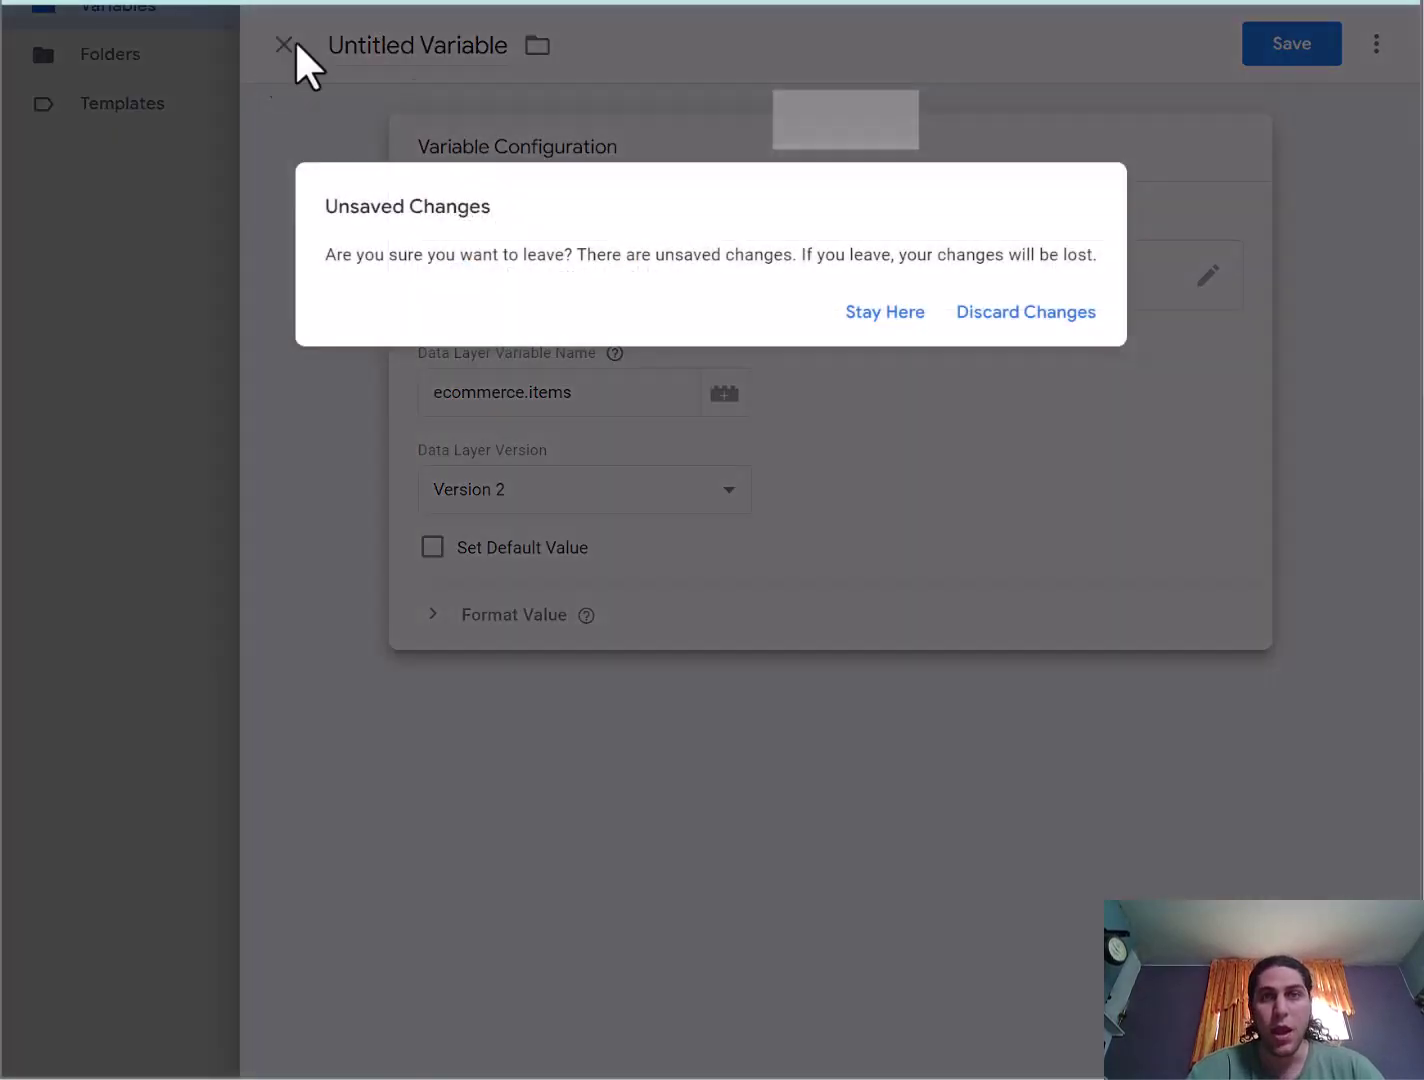
click(1030, 321)
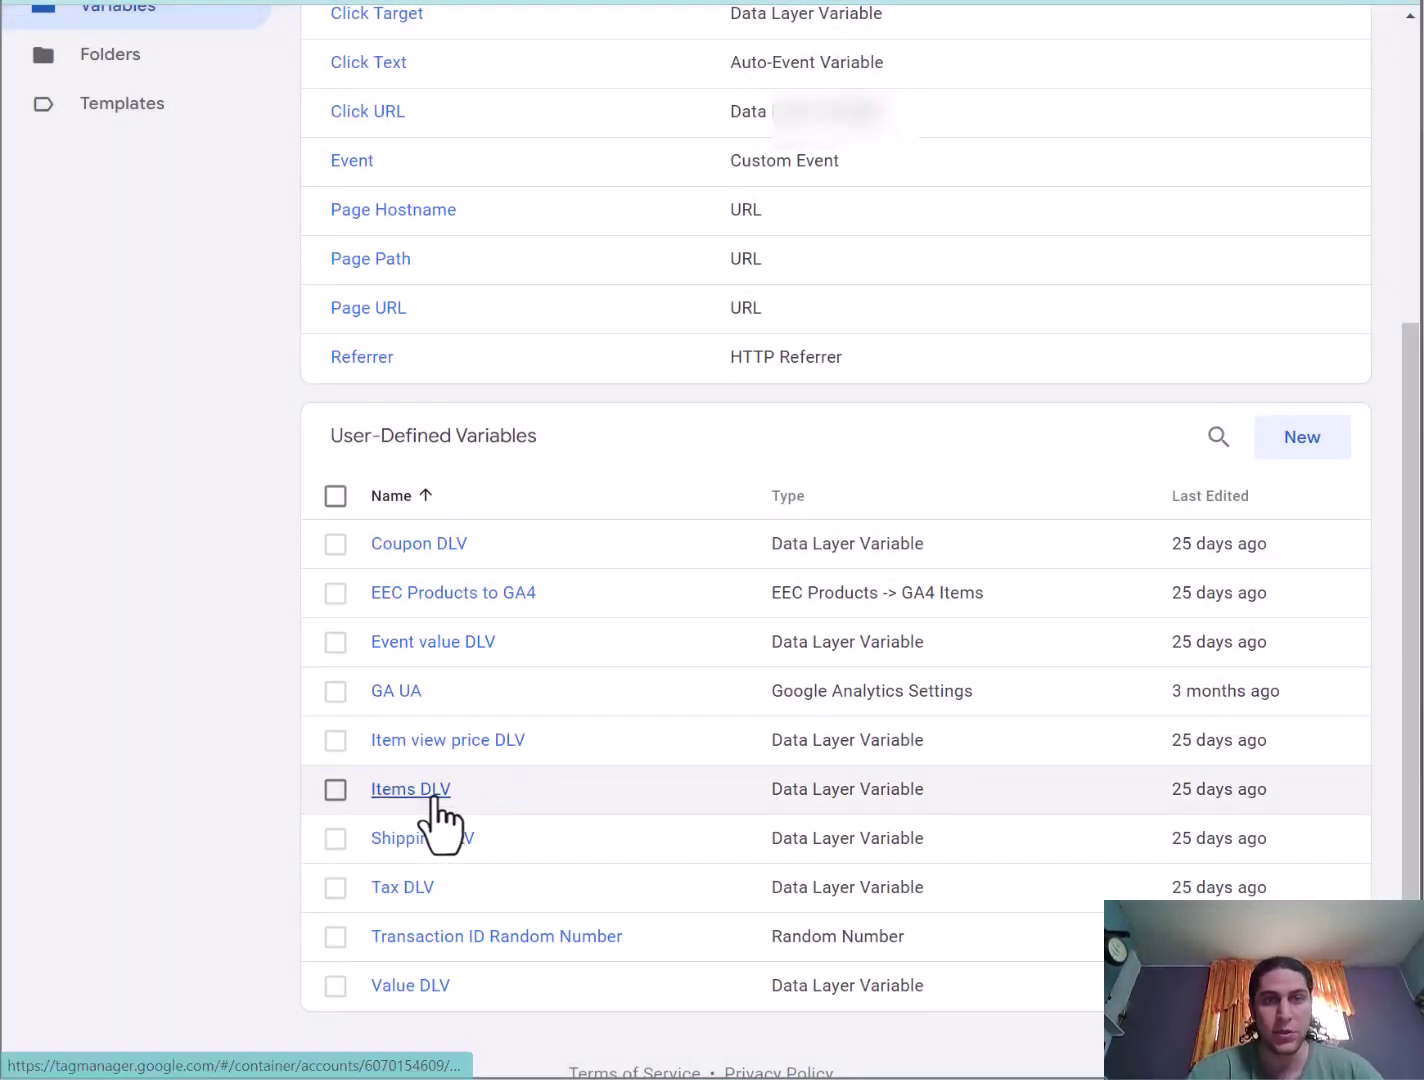
Step: Examine the configurations of the existing Items DLV and Shipping DLV variables, closing each one
click(462, 793)
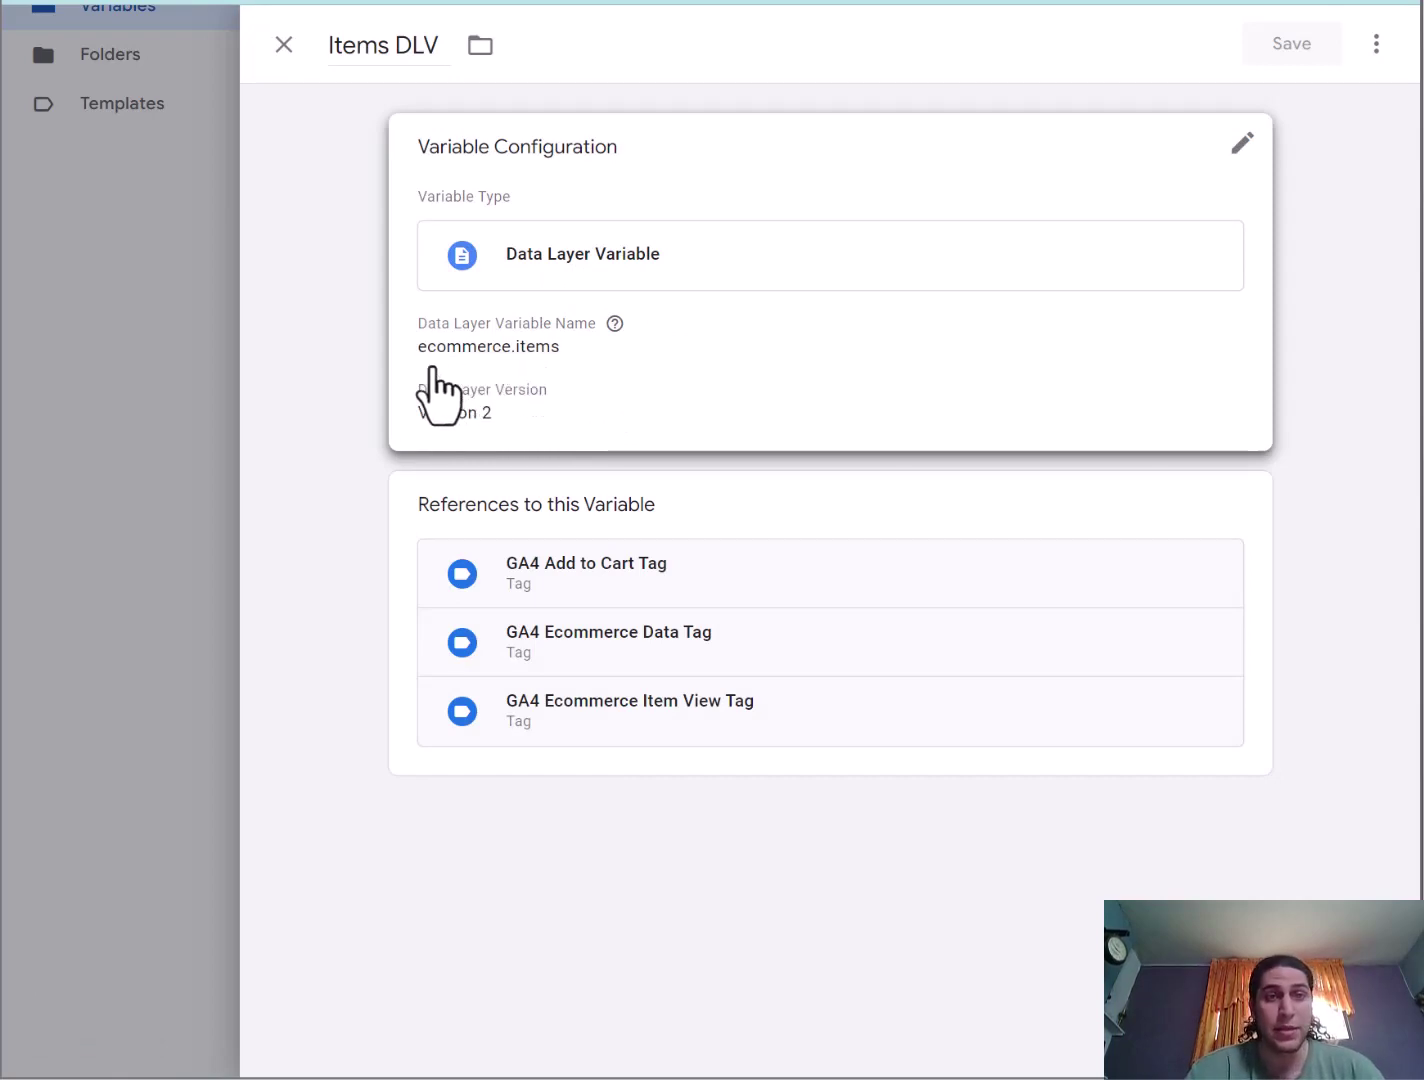
click(284, 45)
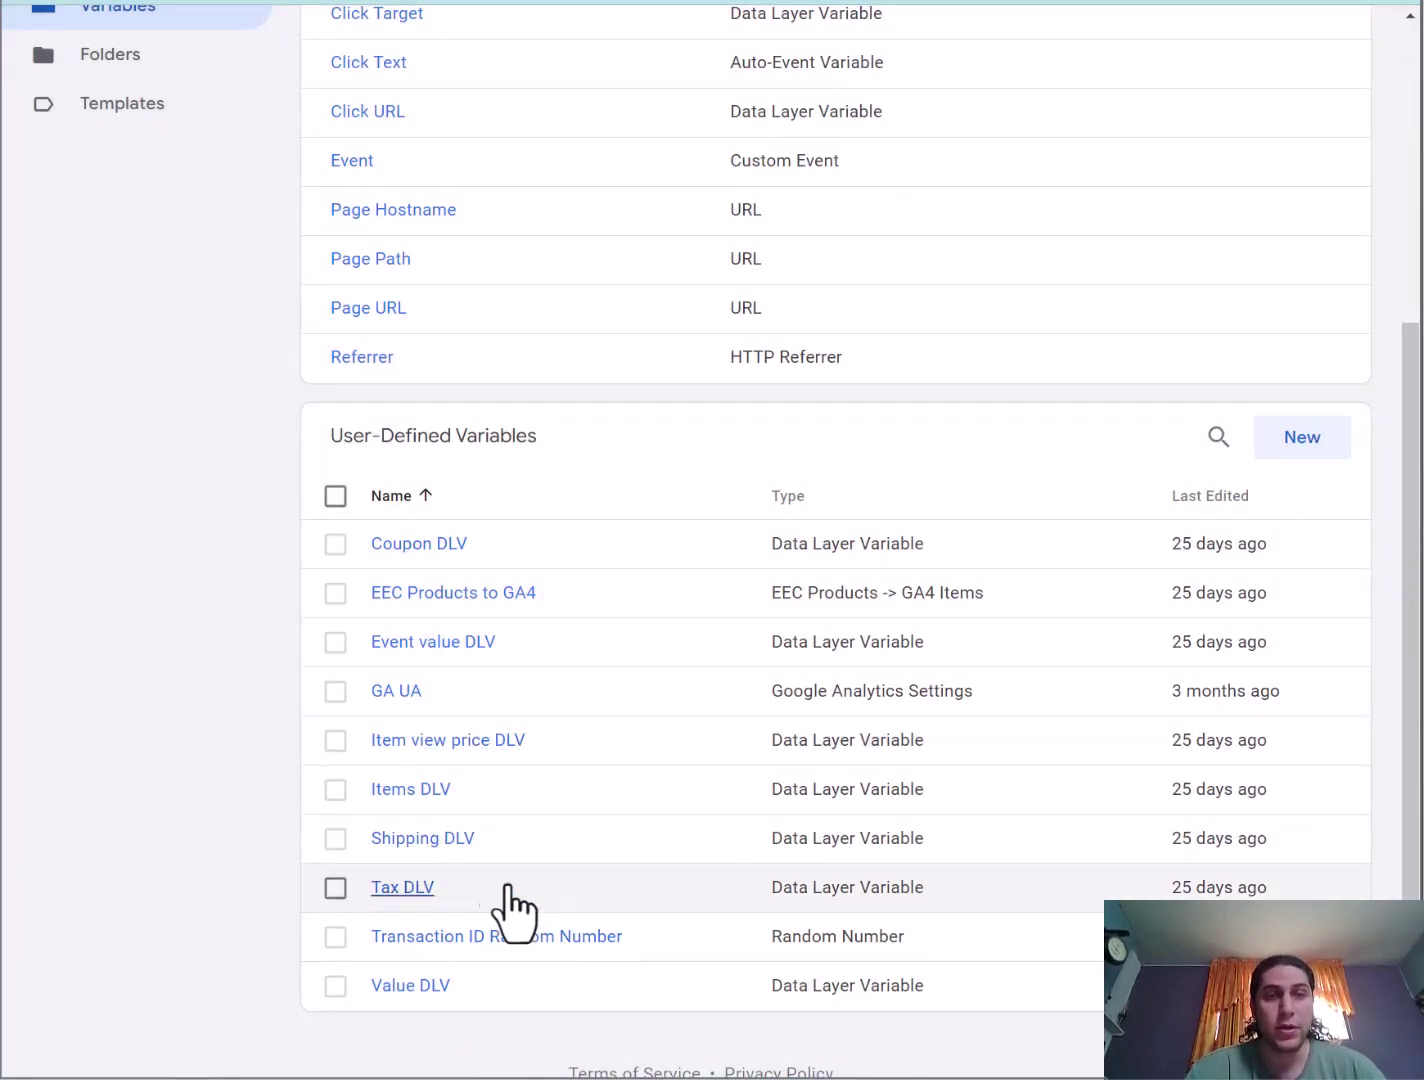
click(461, 840)
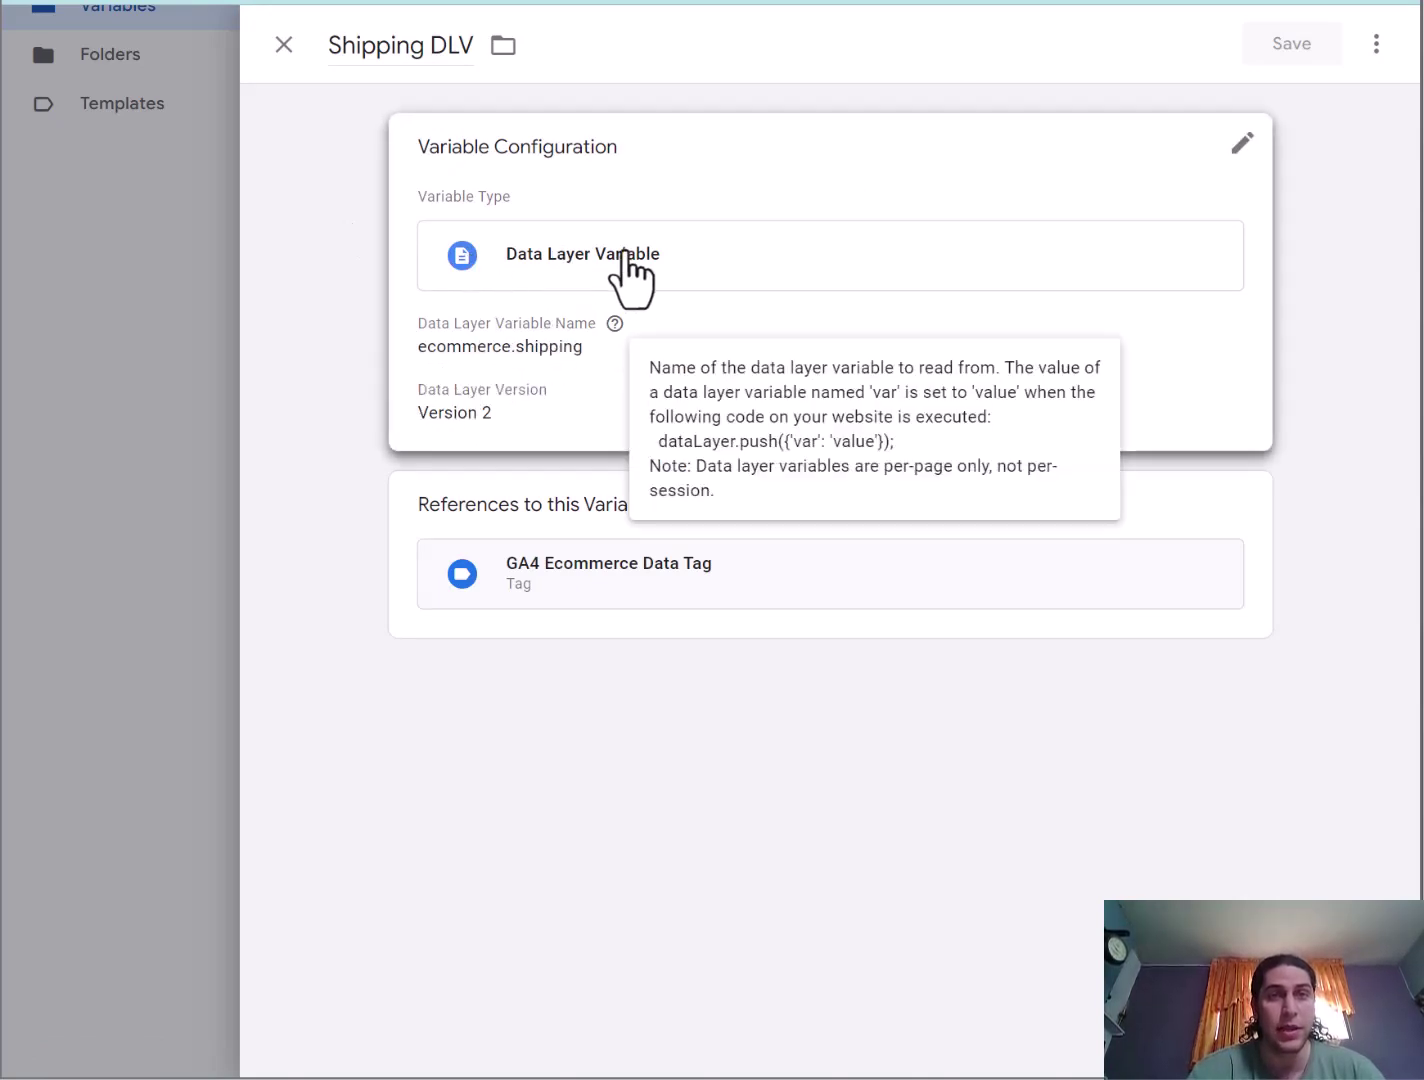
click(281, 61)
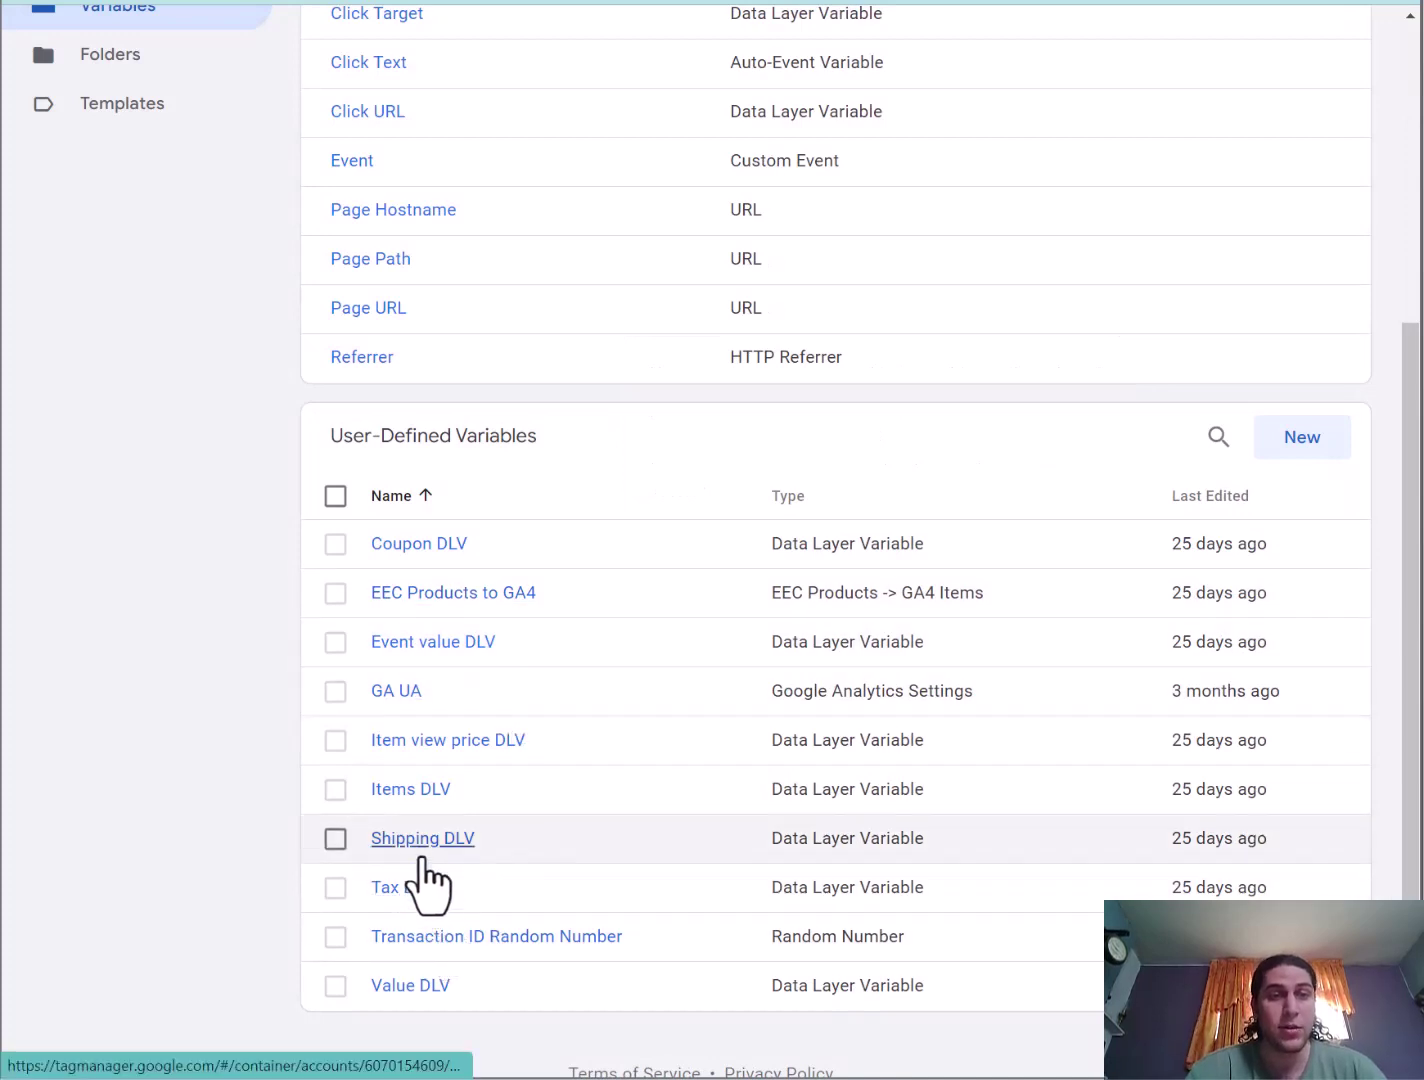
Step: Examine the Tax DLV, Transaction ID Random Number and Value DLV variables, checking the available variable types for the random number one
click(414, 888)
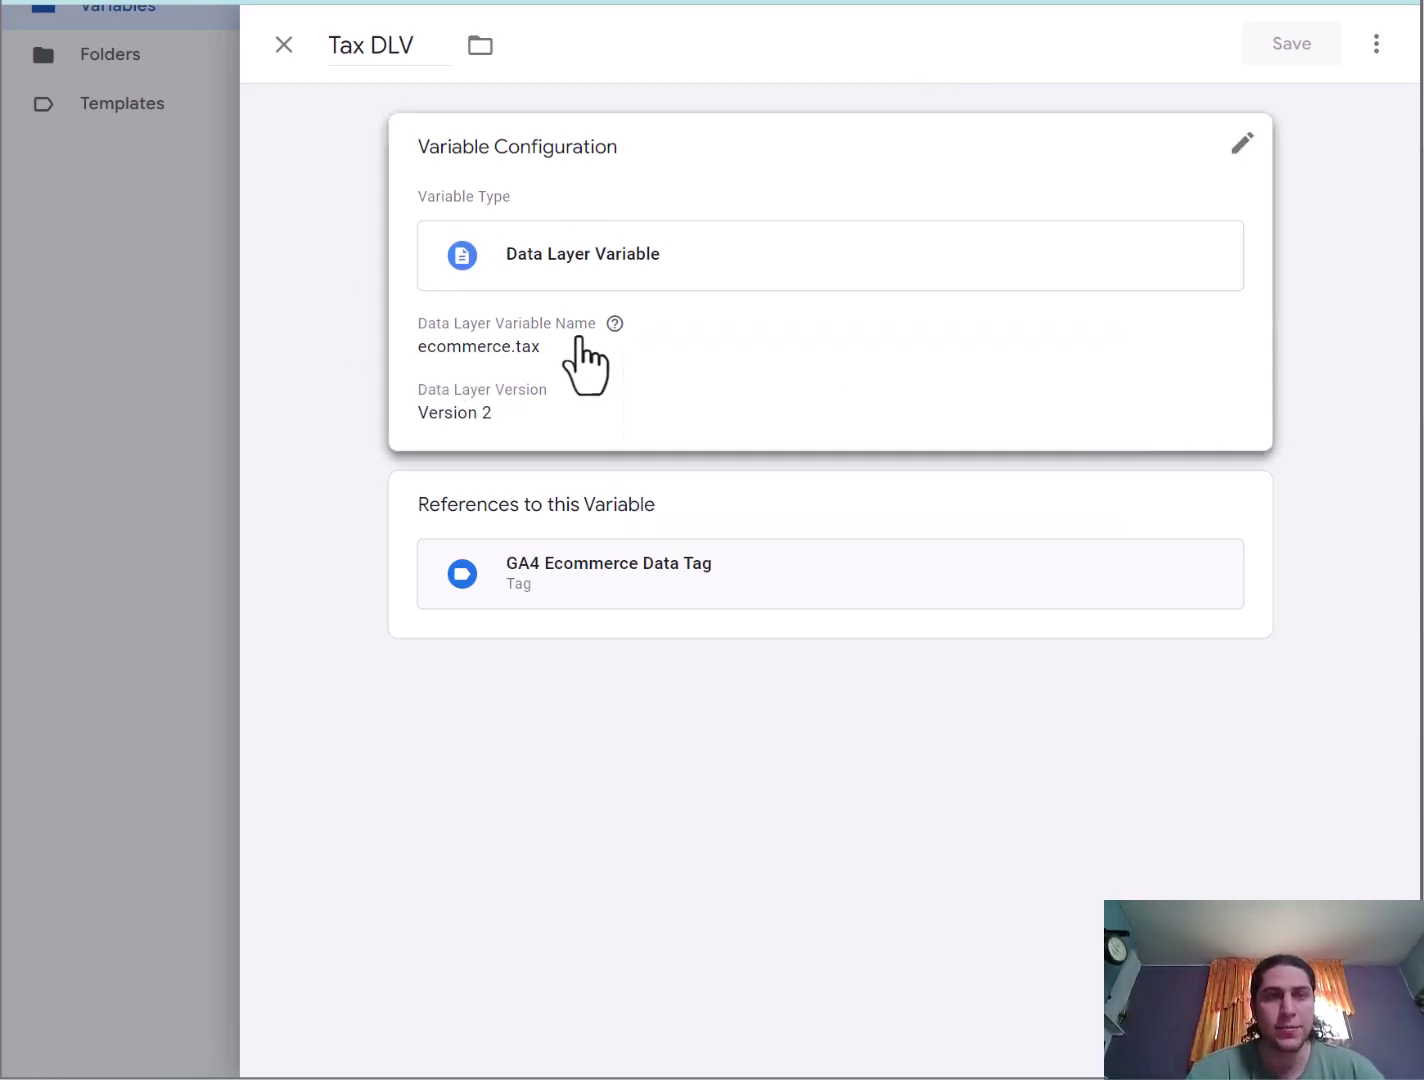
click(284, 44)
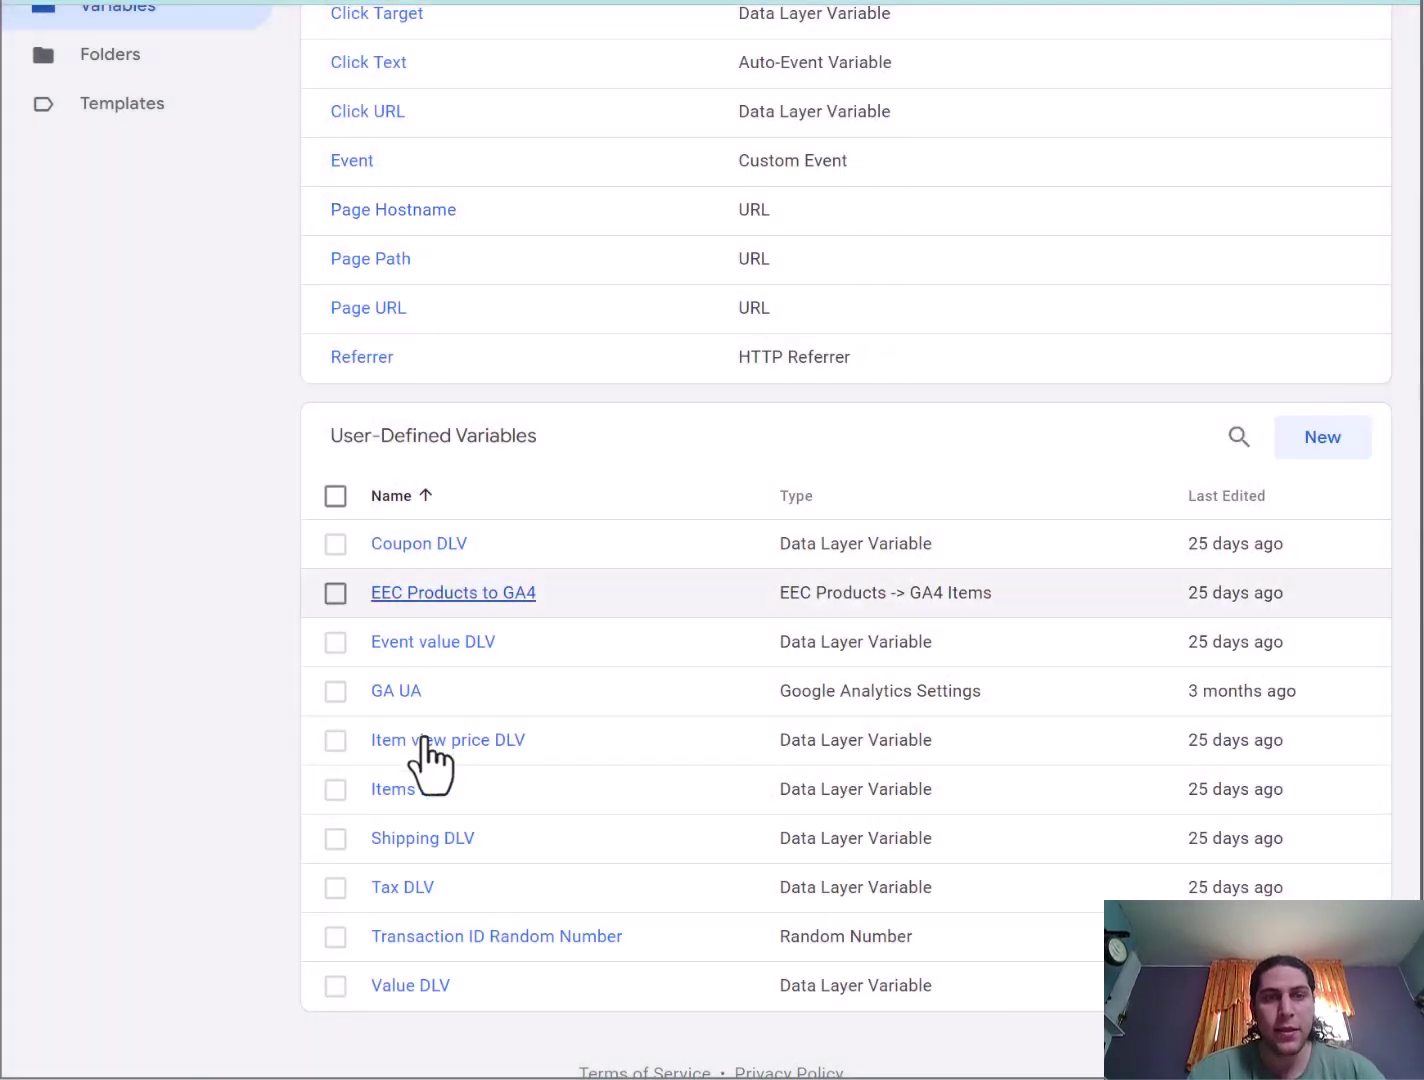
click(528, 940)
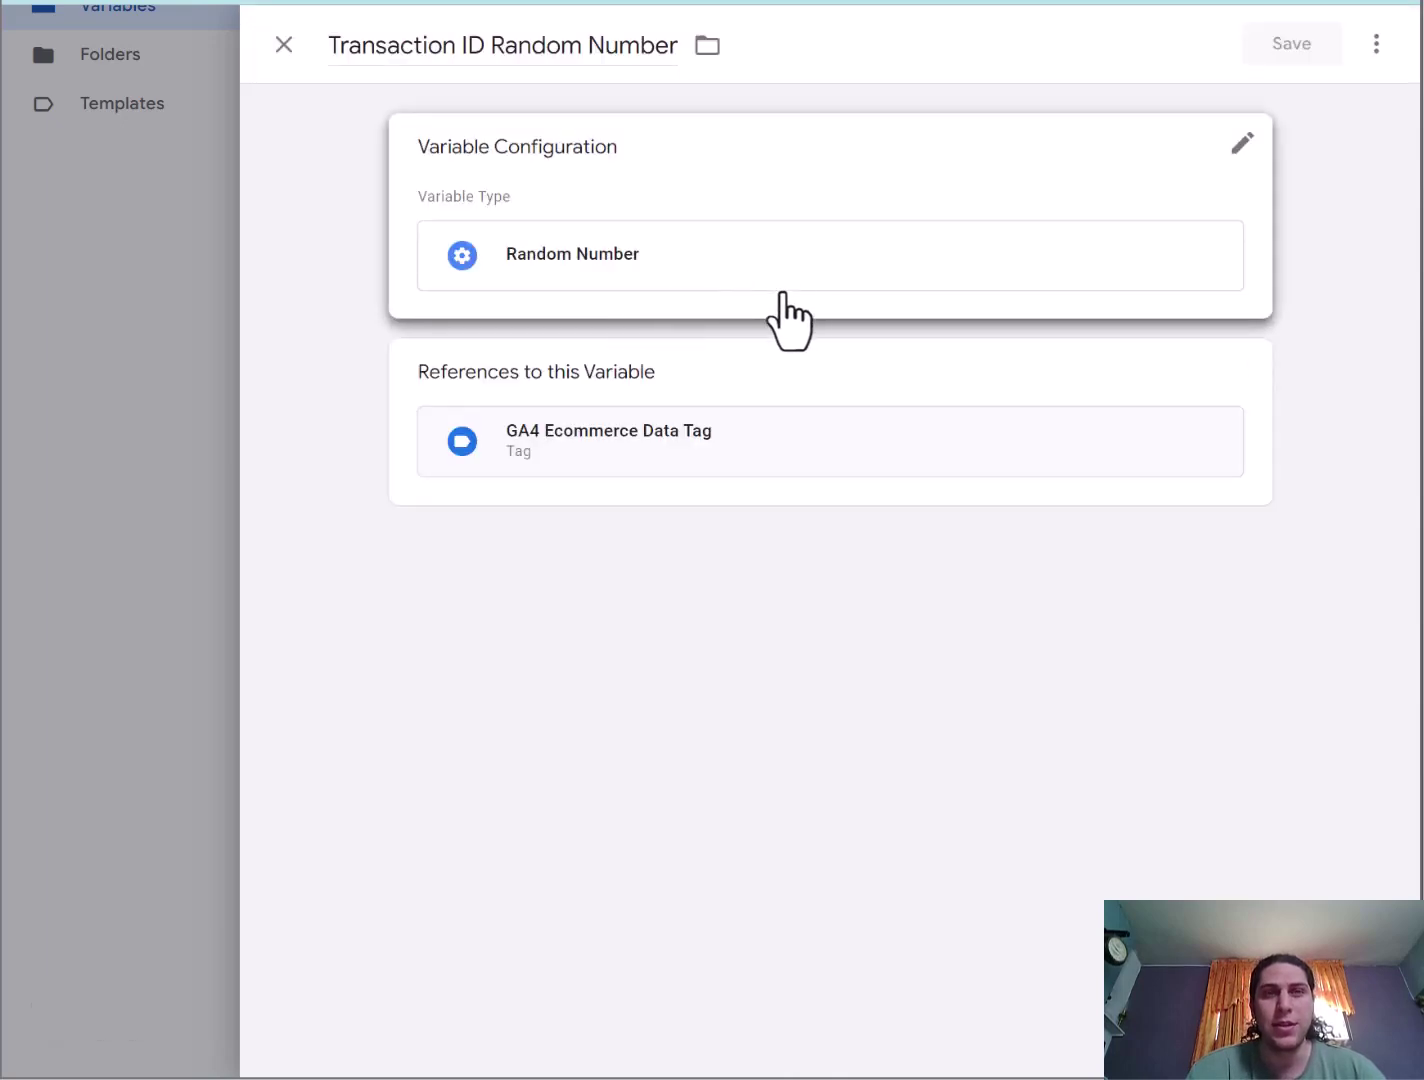
click(816, 272)
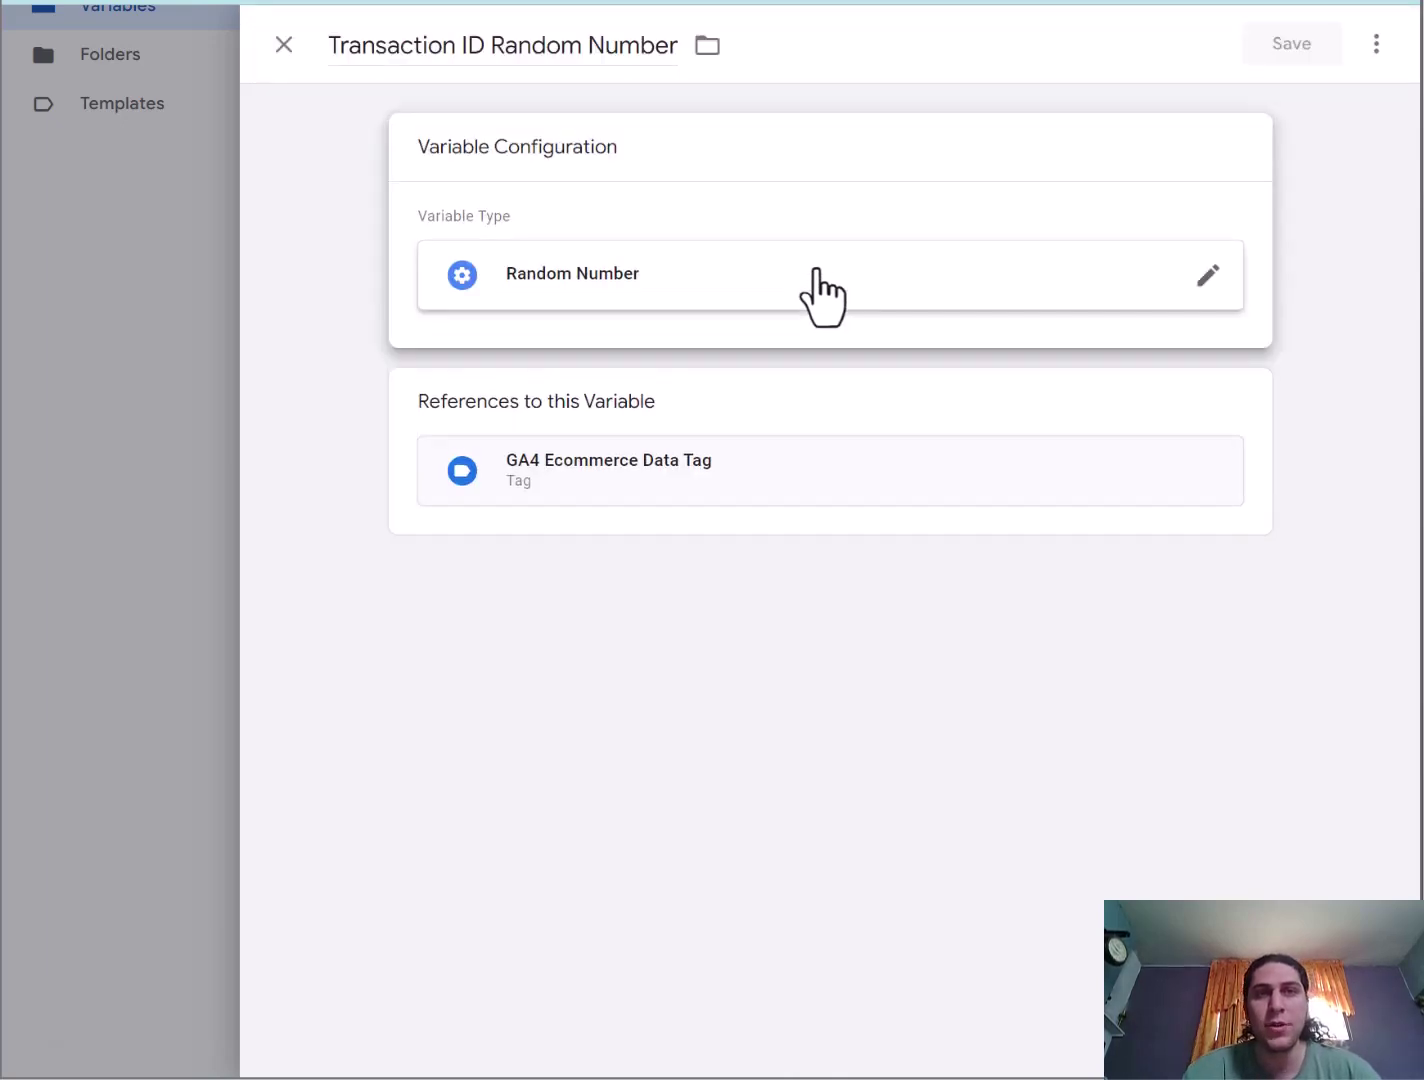
click(788, 287)
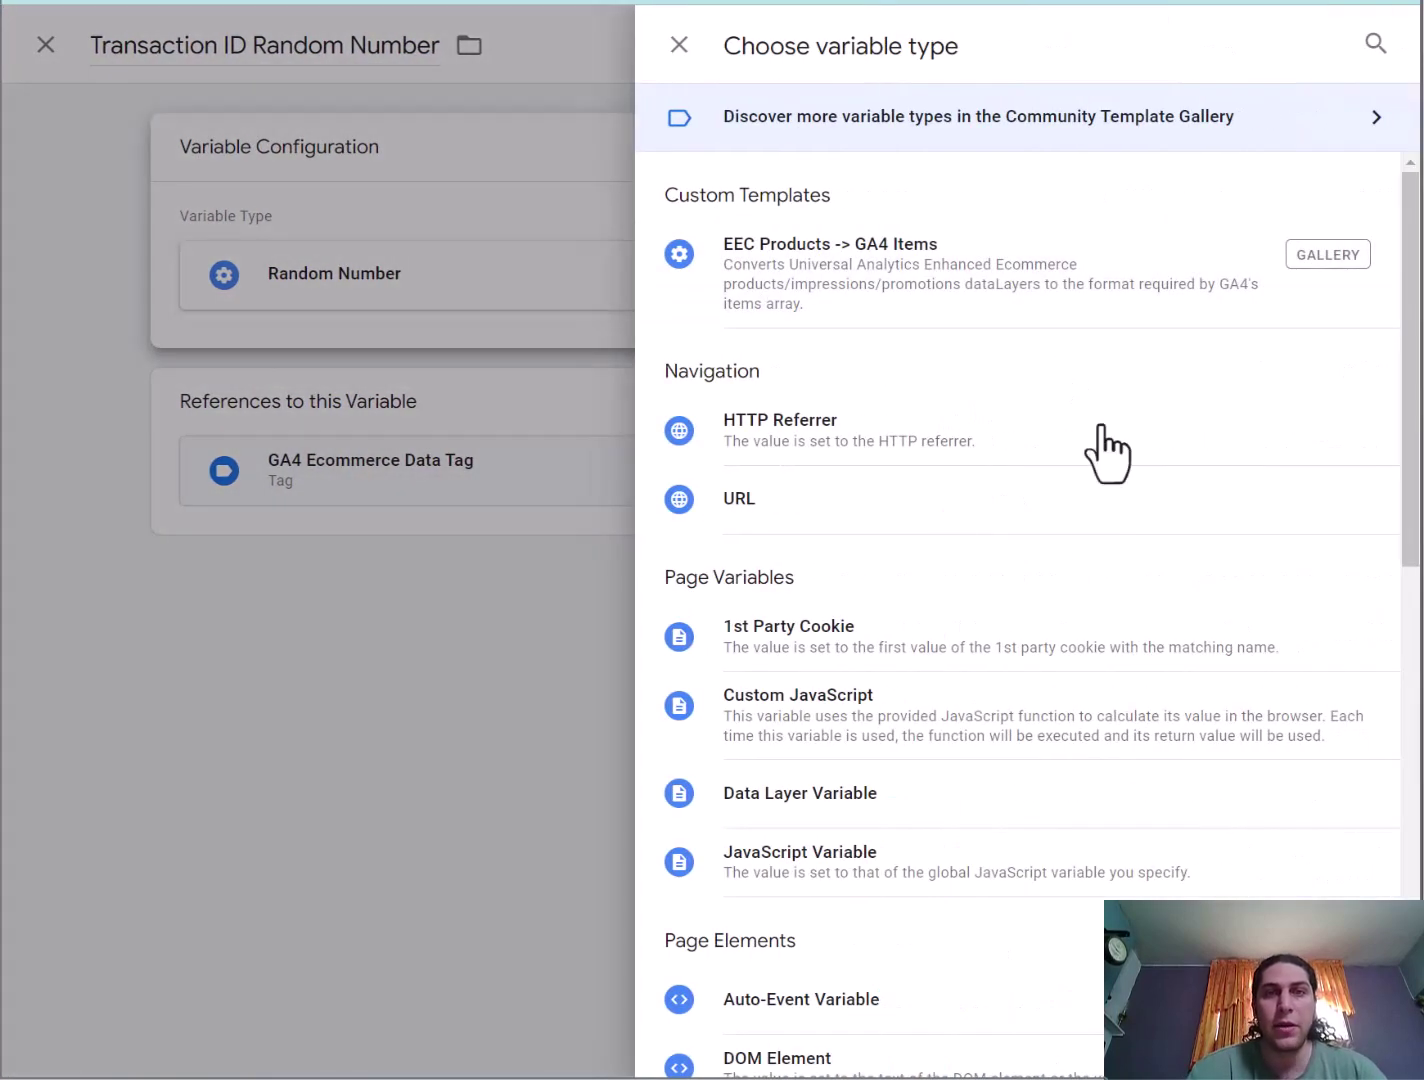
scroll(1065, 601, down, 7)
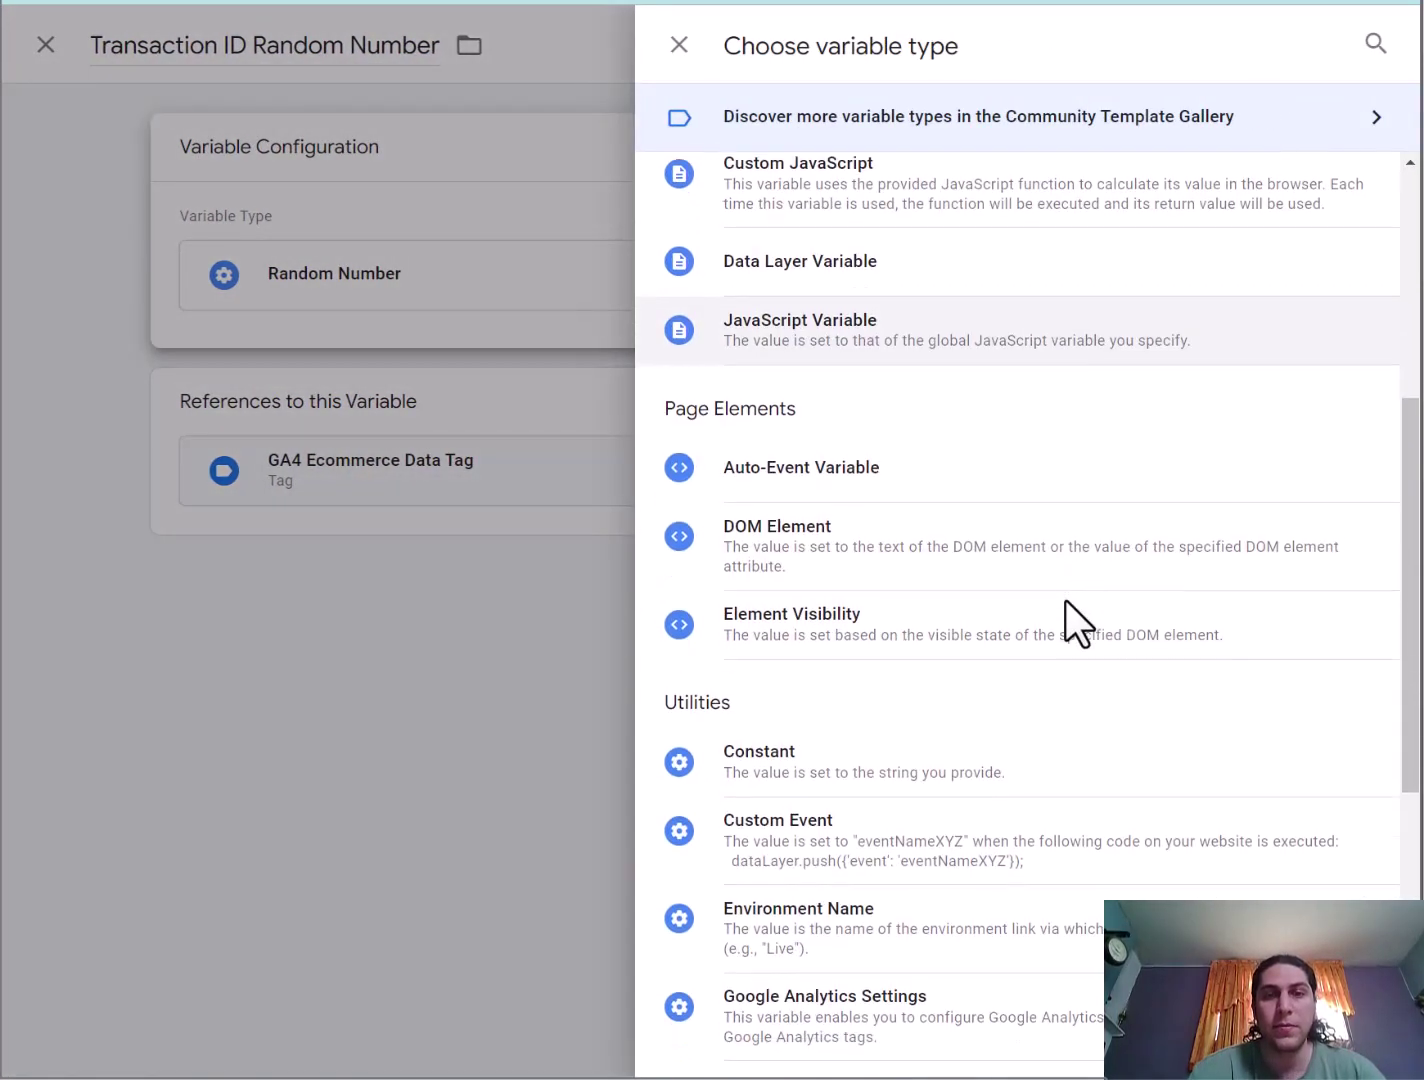
scroll(1066, 601, down, 3)
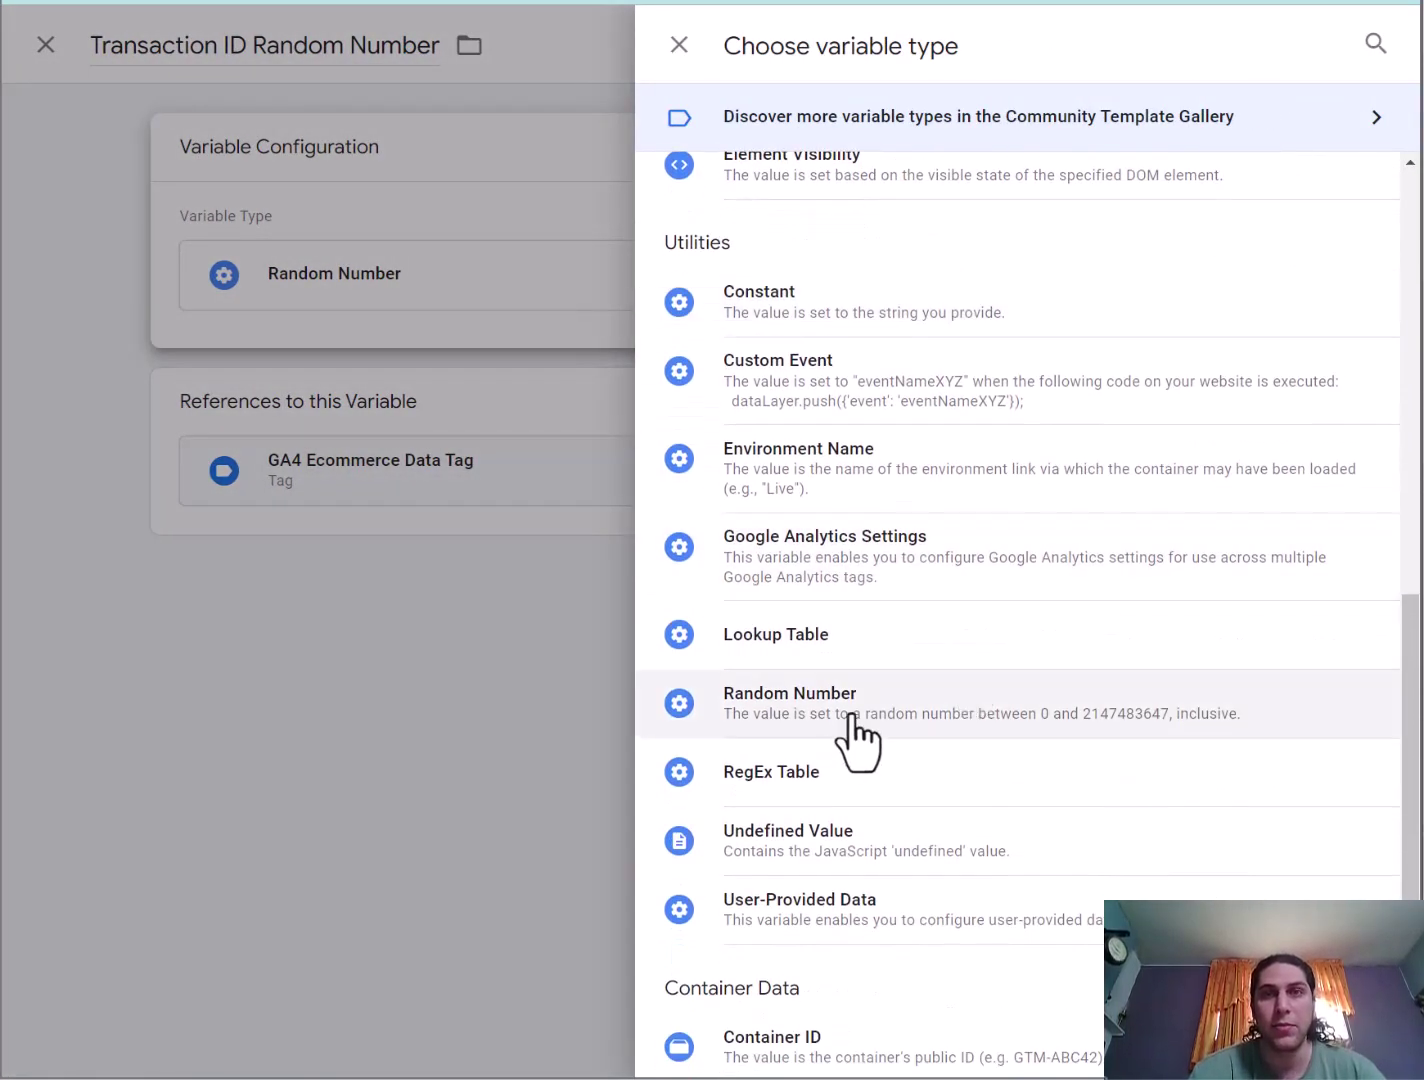
click(428, 482)
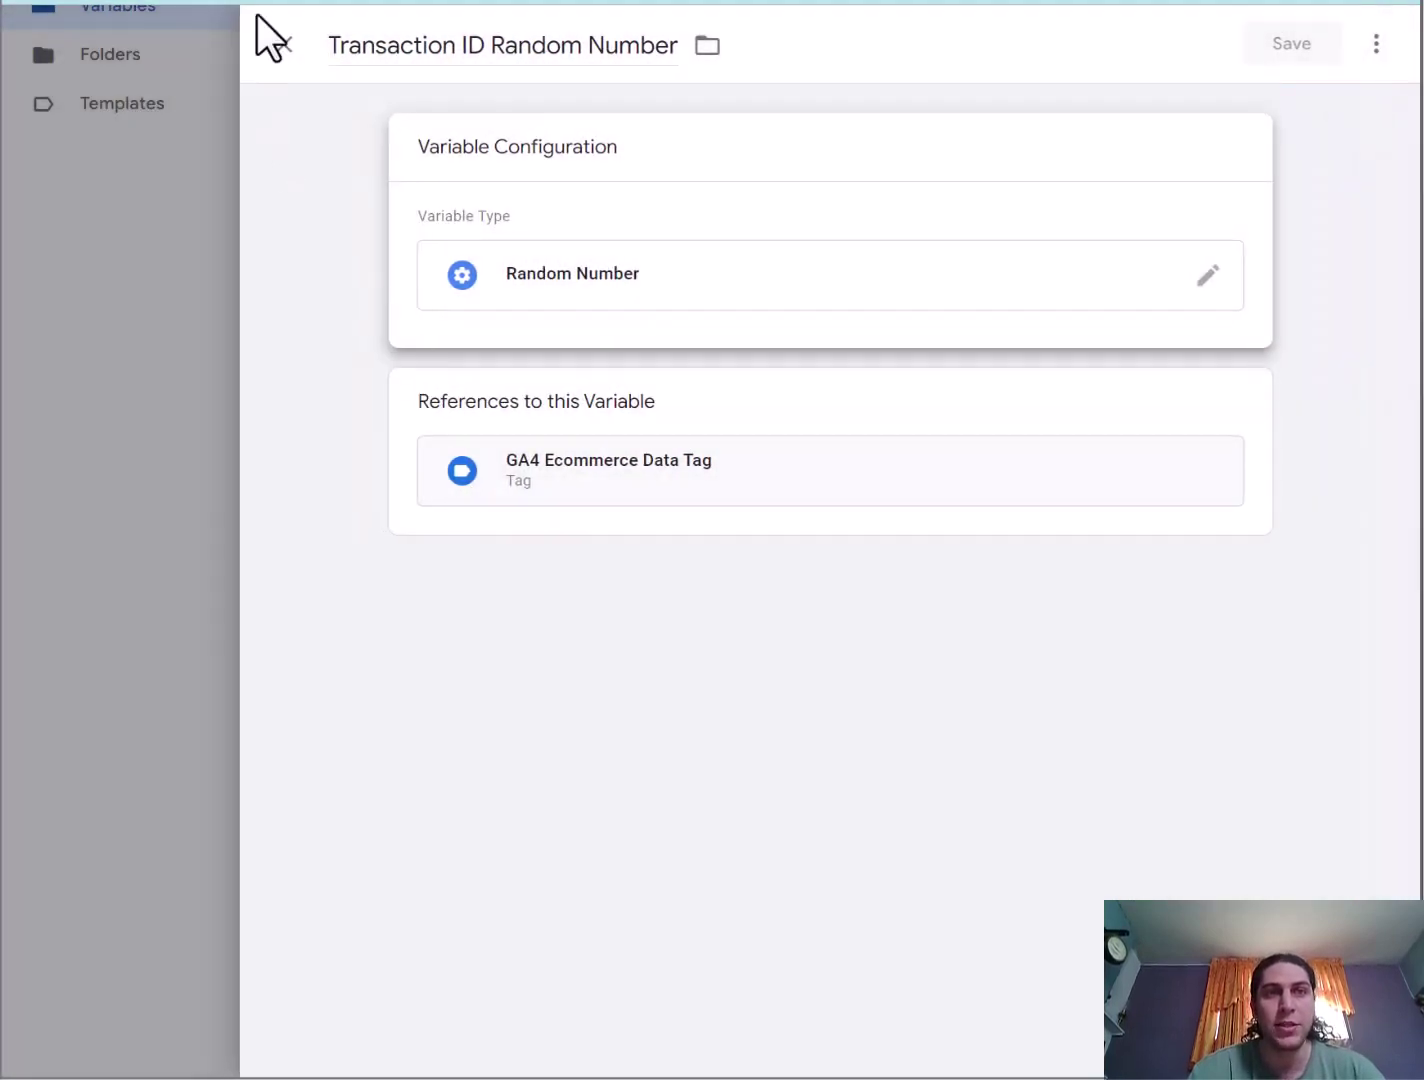
click(283, 44)
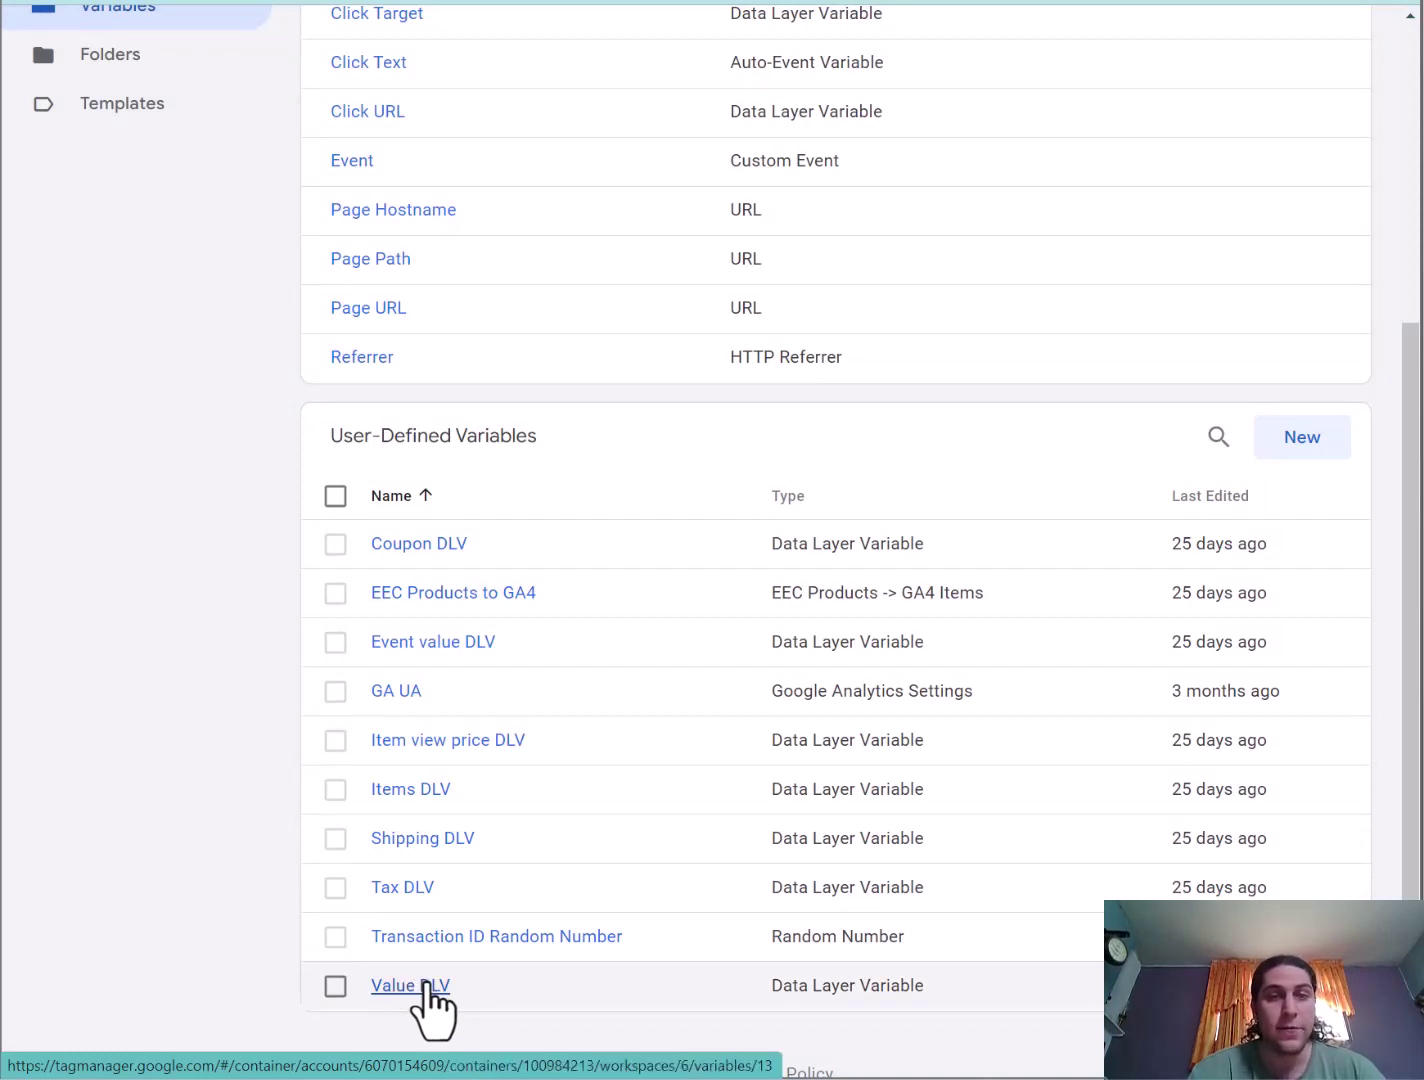
click(427, 988)
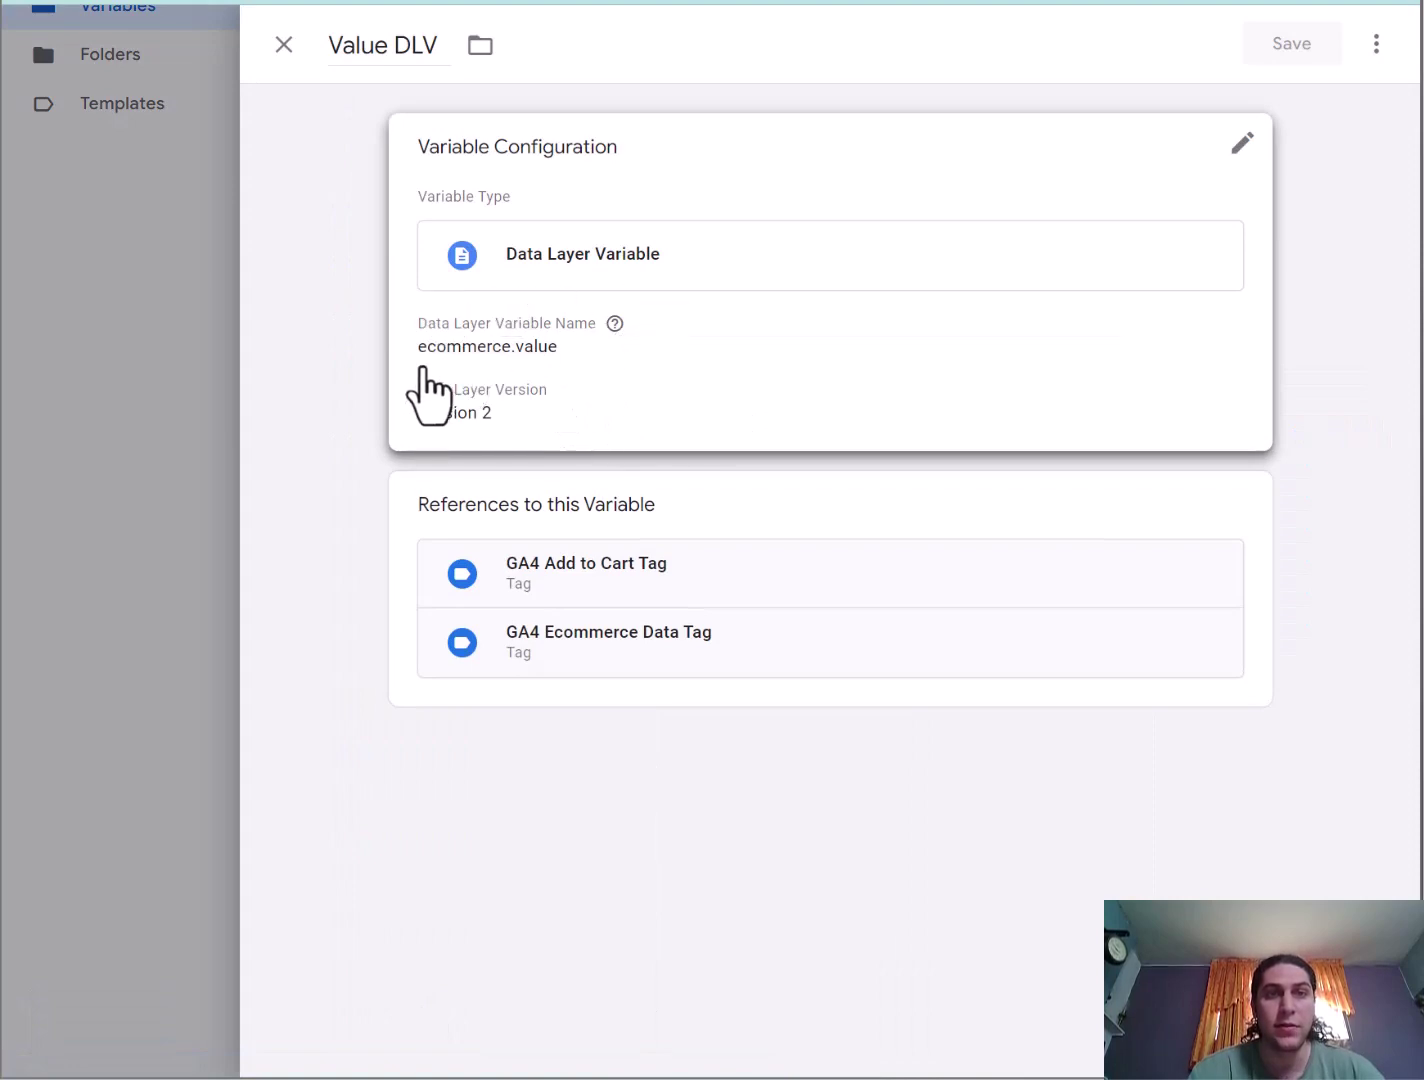
click(283, 45)
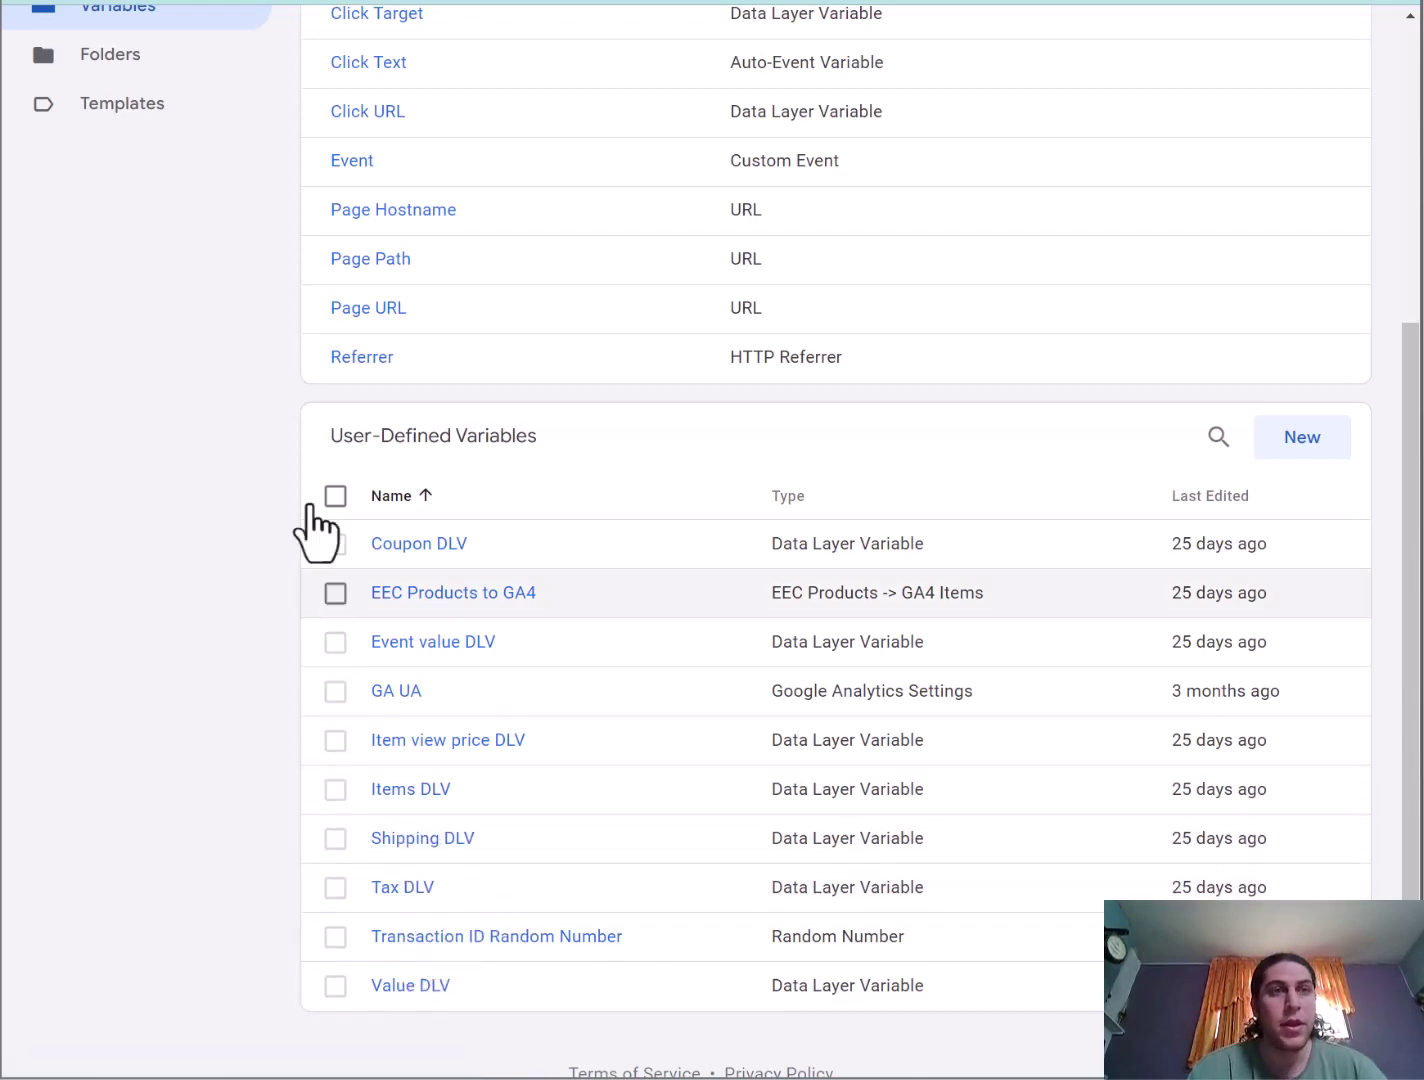
Step: Go to the container's triggers and examine the Add to cart trigger's configuration and the available trigger types, then close it
scroll(277, 323, up, 3)
click(154, 232)
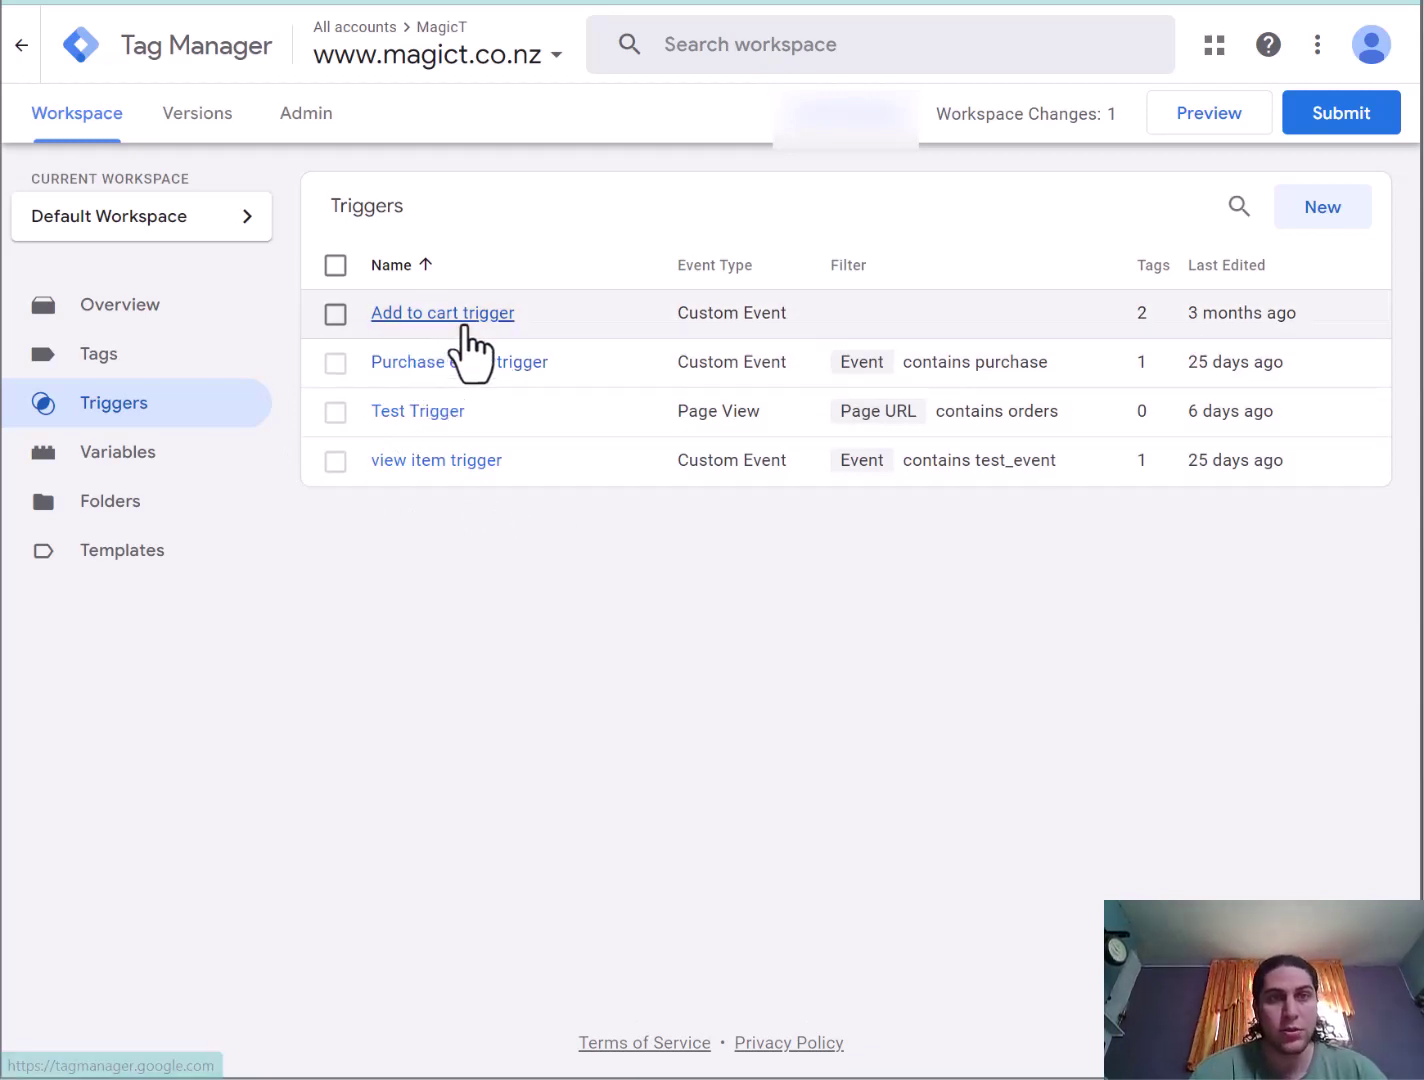
click(462, 314)
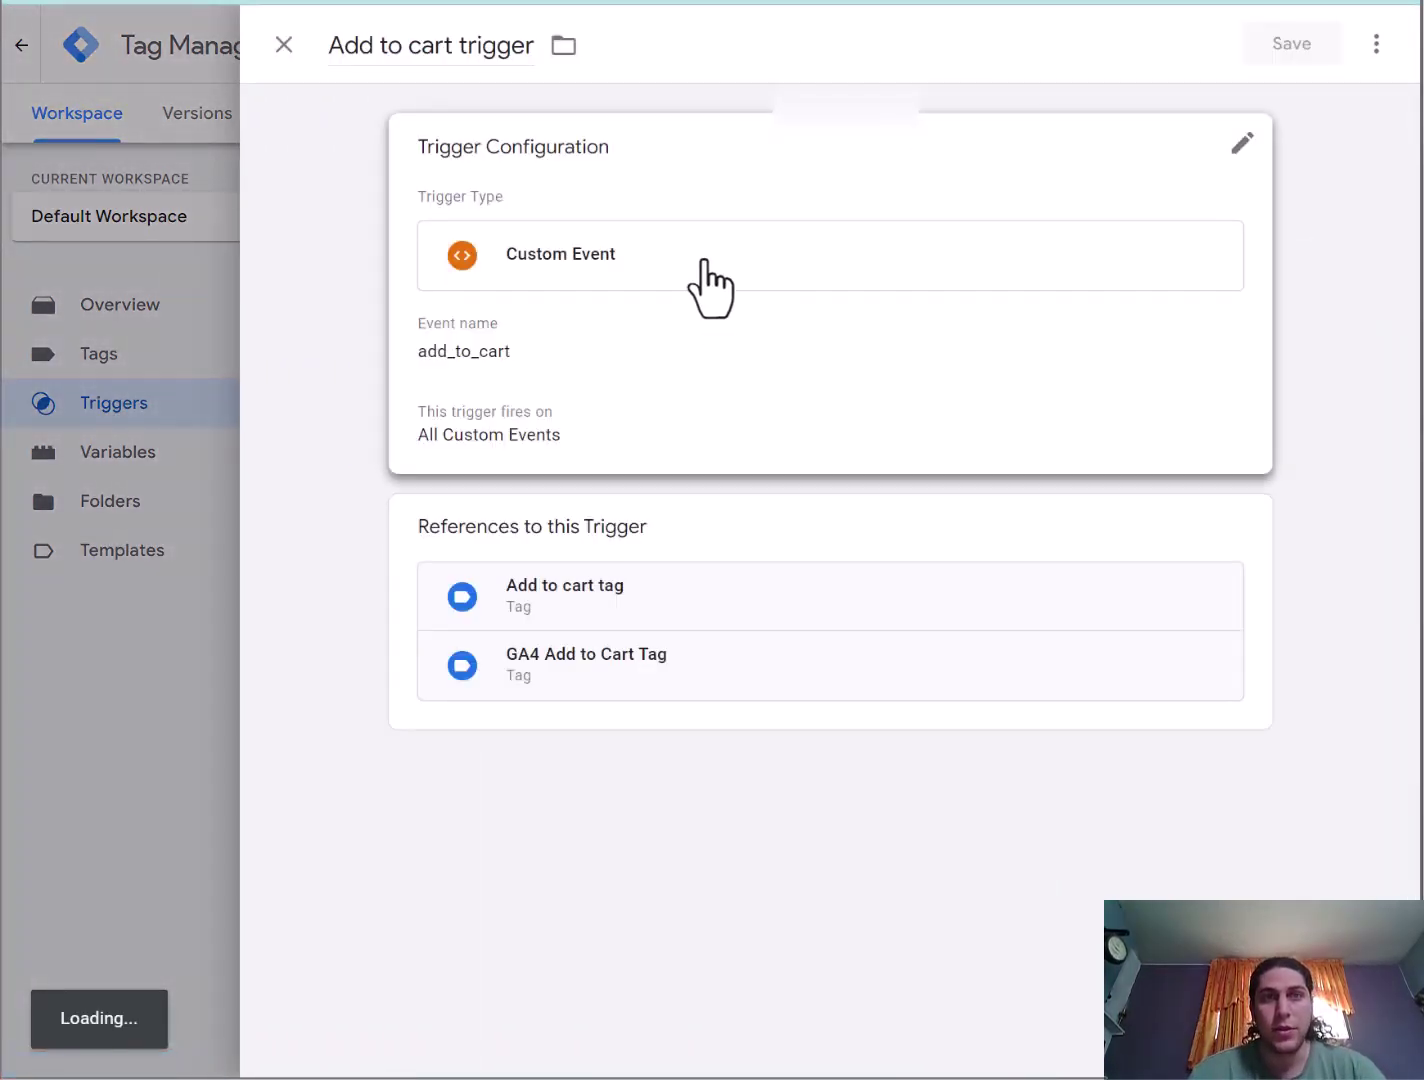
click(683, 210)
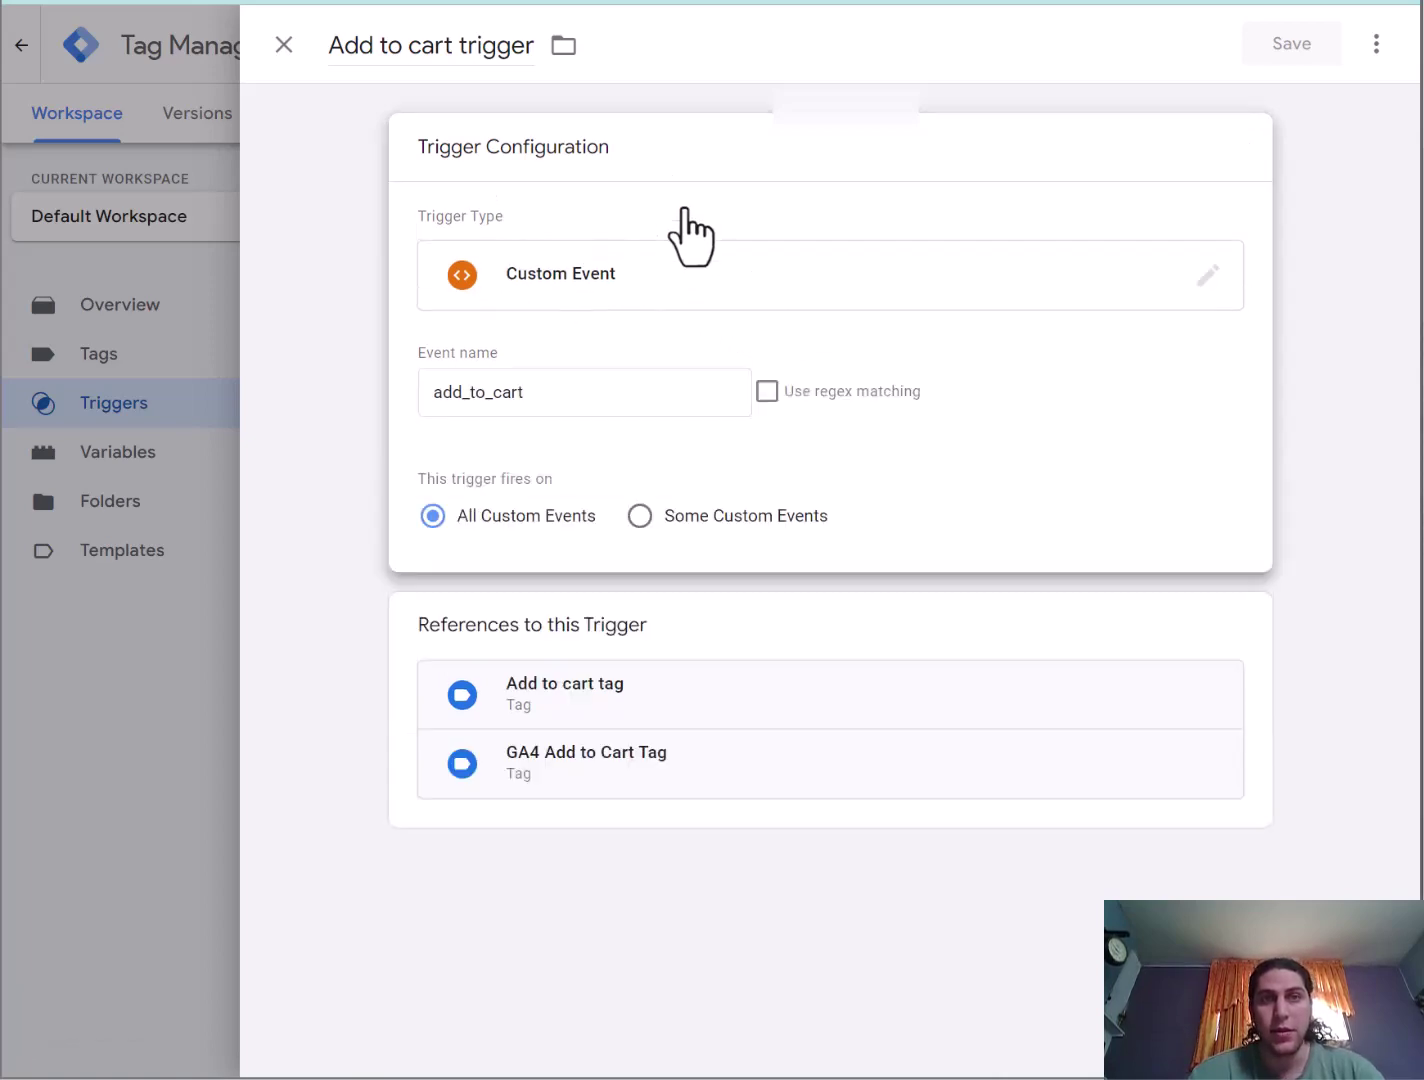
click(806, 280)
scroll(915, 620, down, 4)
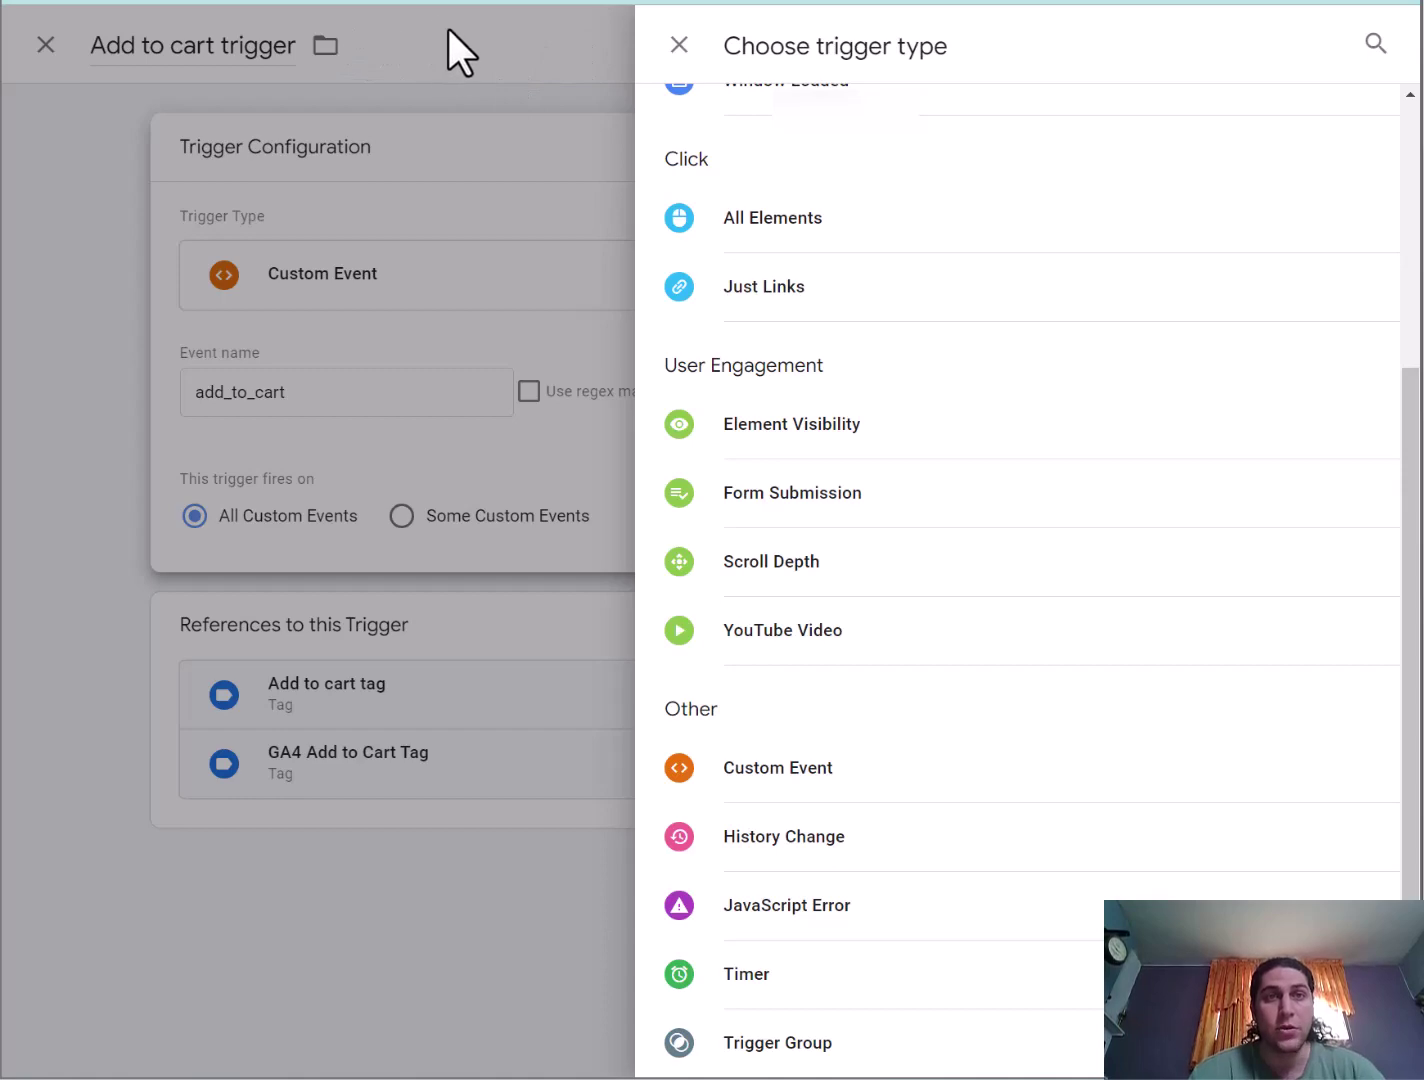
click(670, 45)
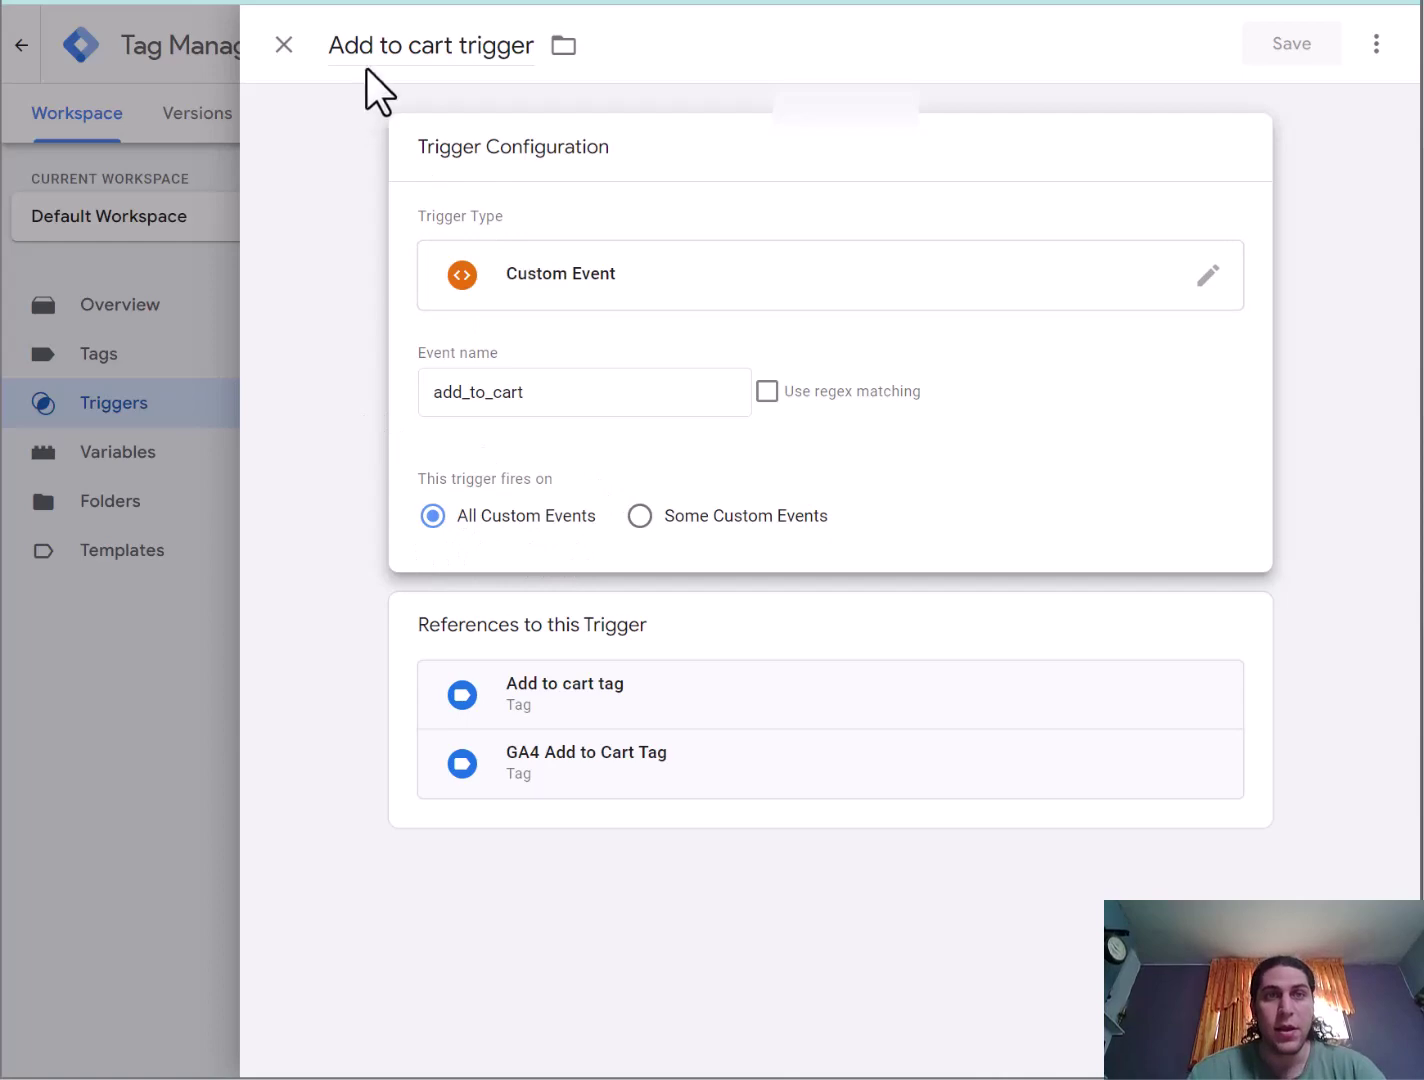
click(284, 45)
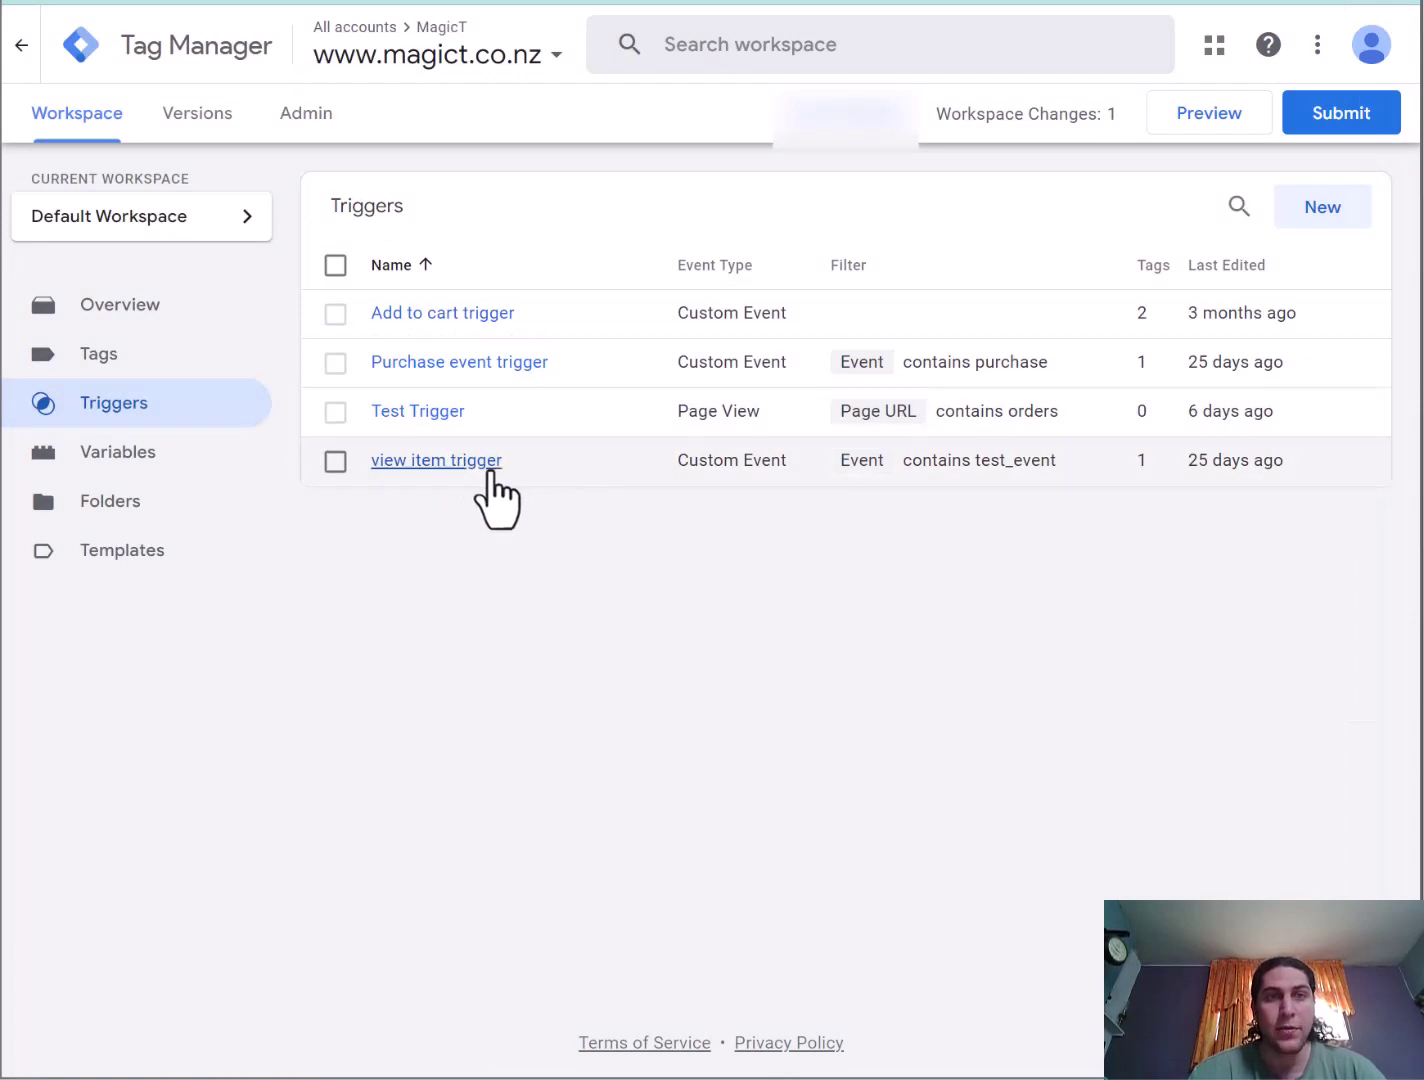
Step: Examine the view item trigger's event name and firing condition, closing it without changes
click(492, 463)
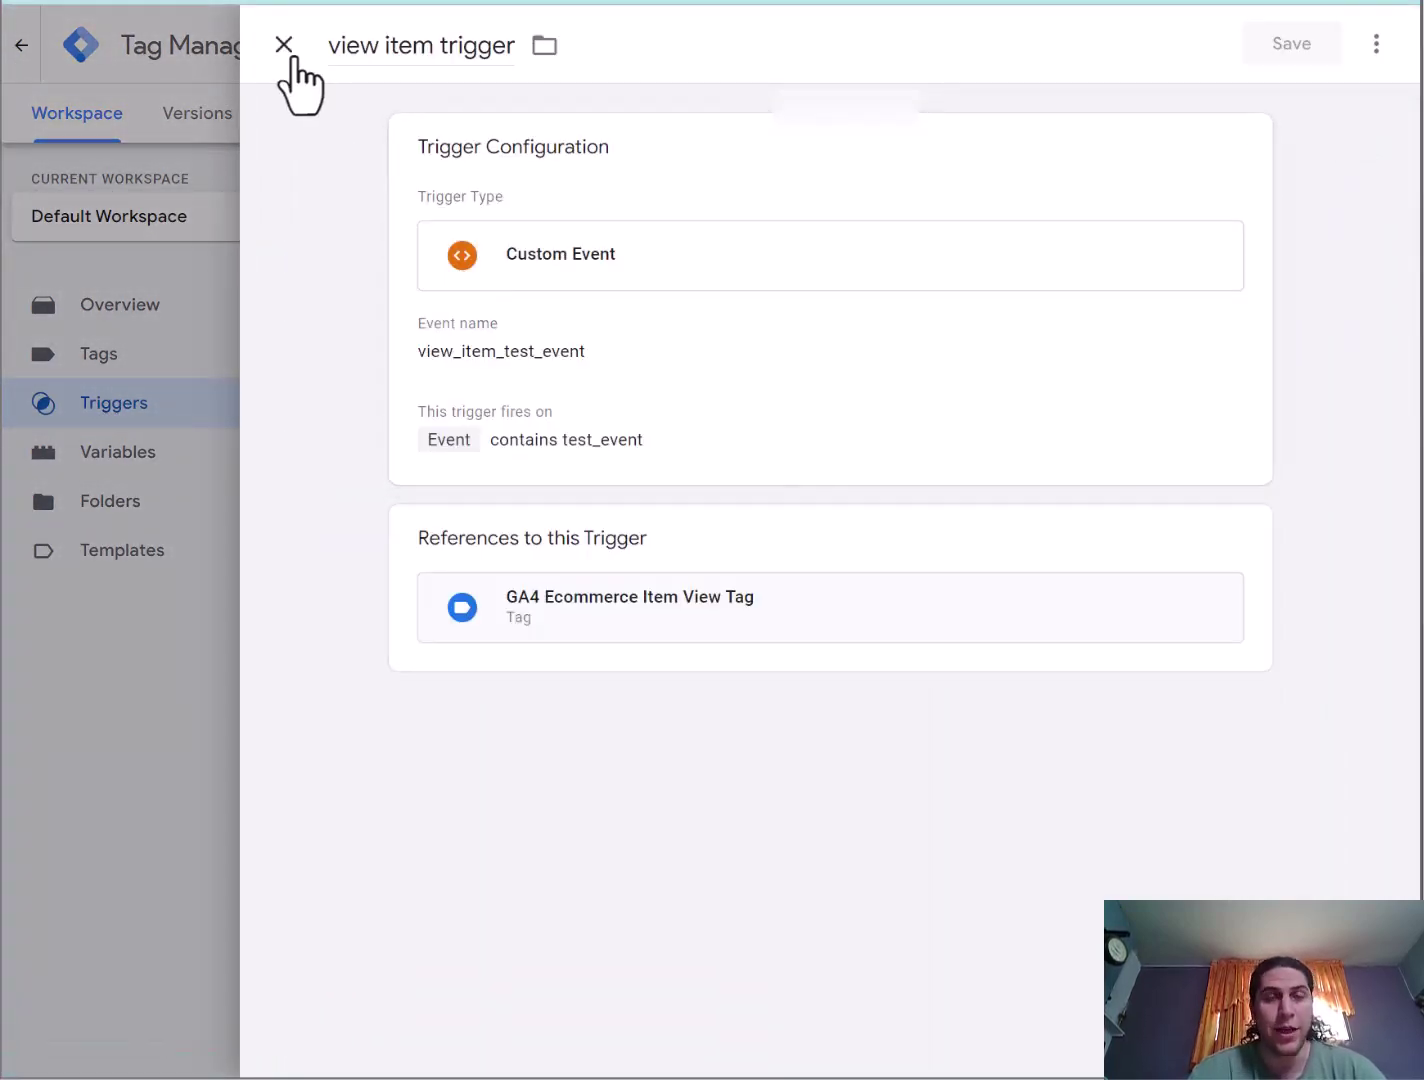
click(286, 46)
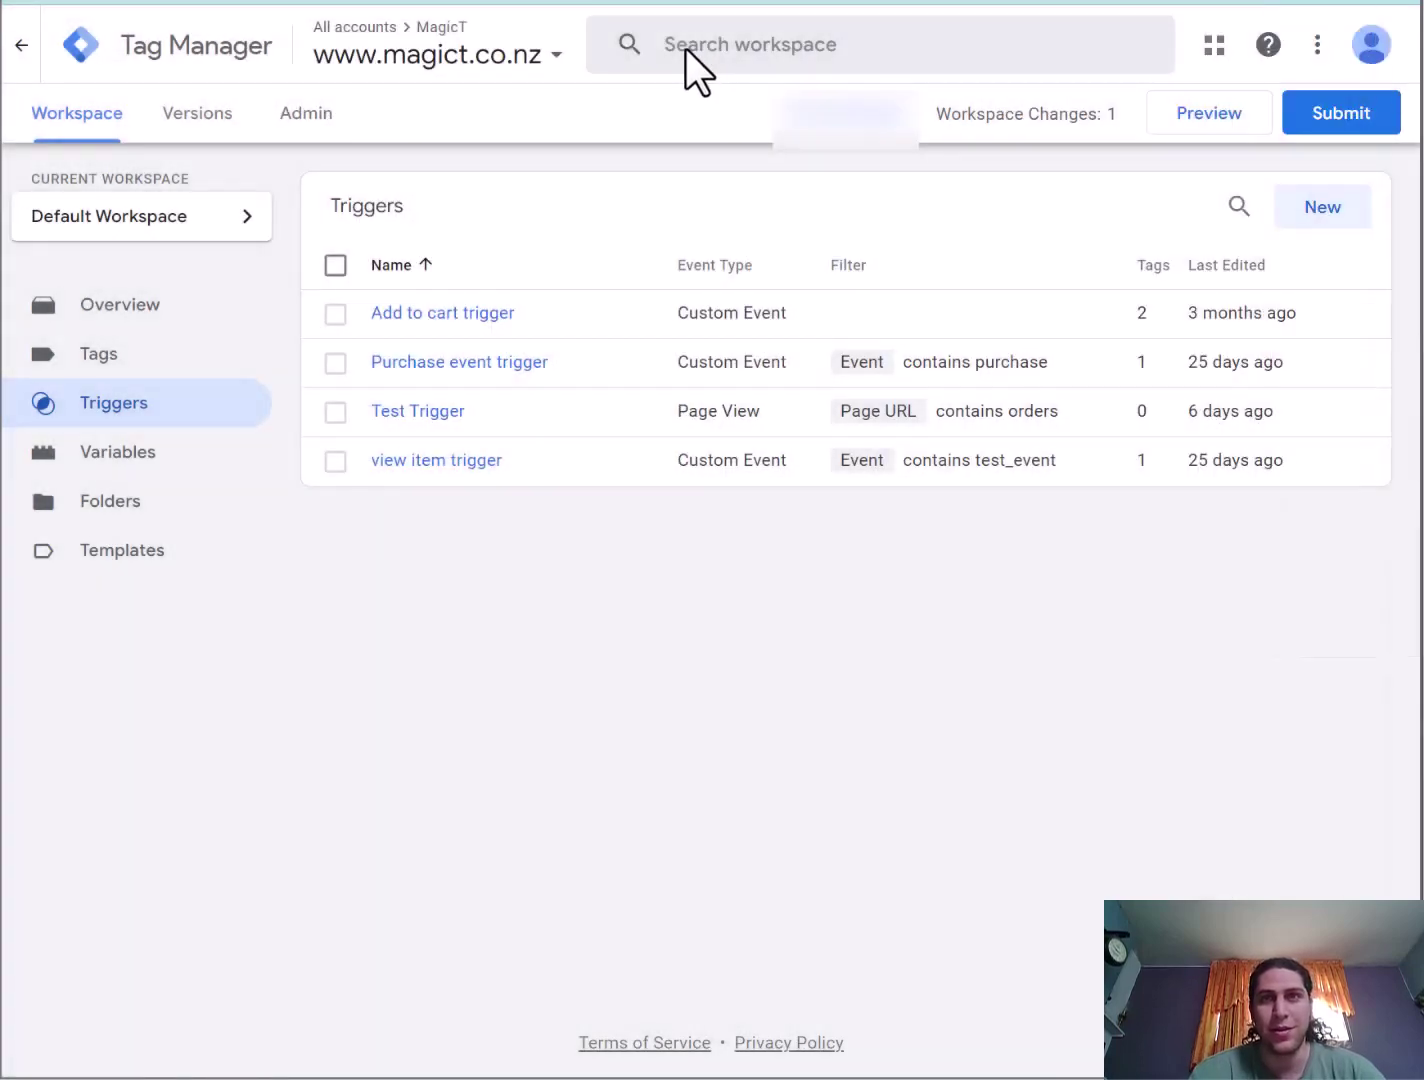
click(450, 468)
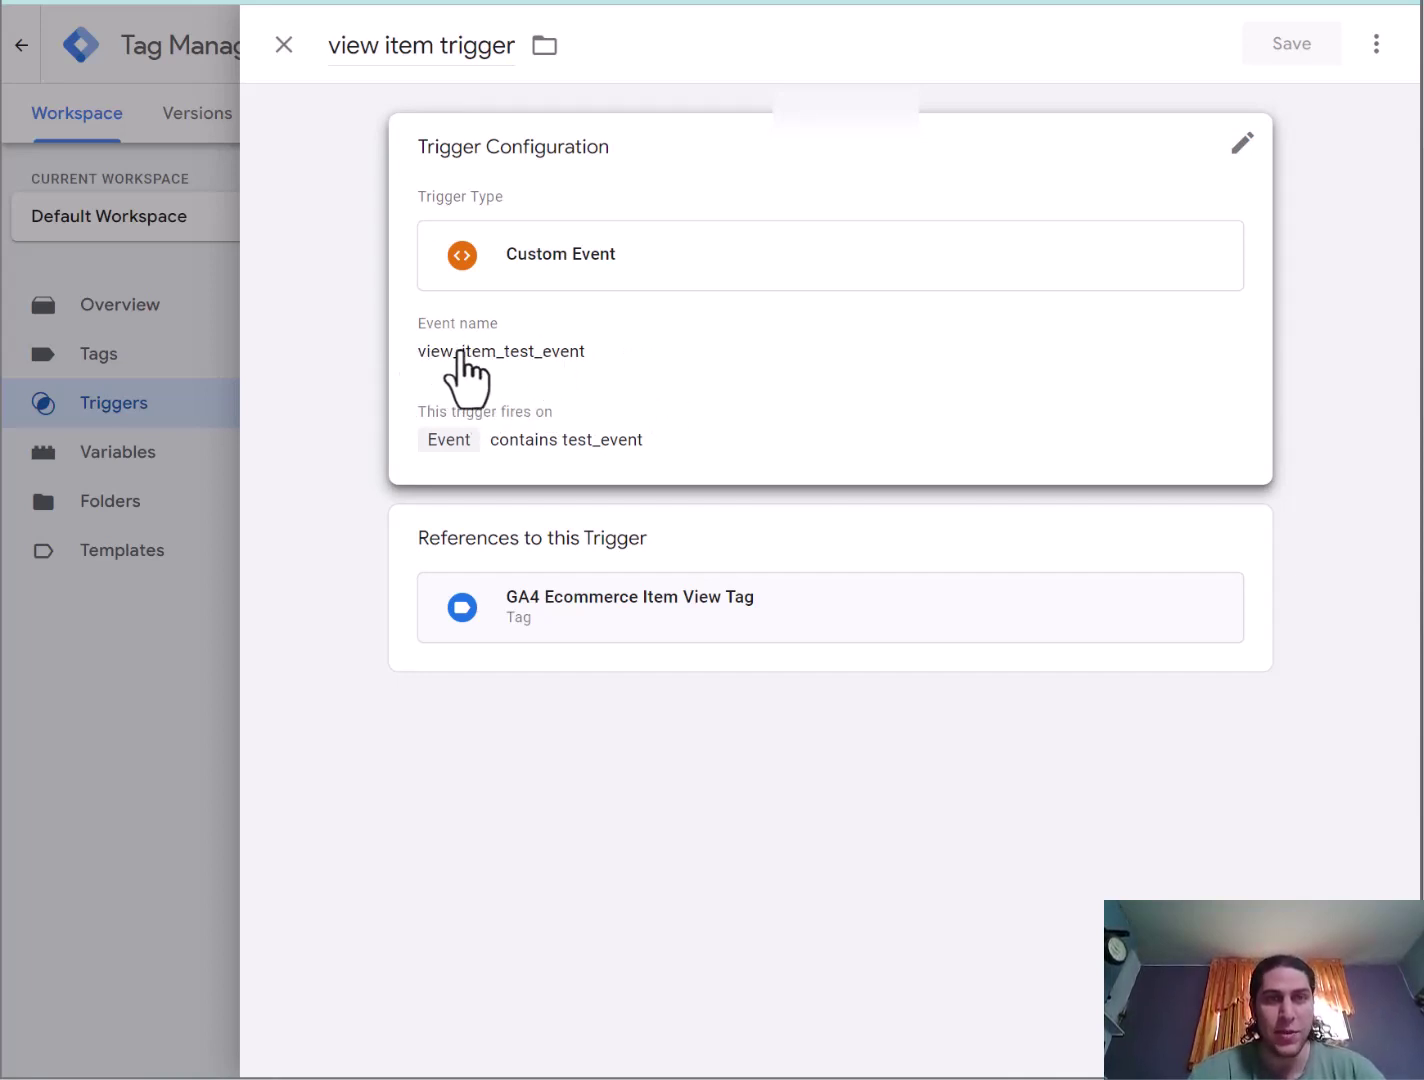
click(568, 408)
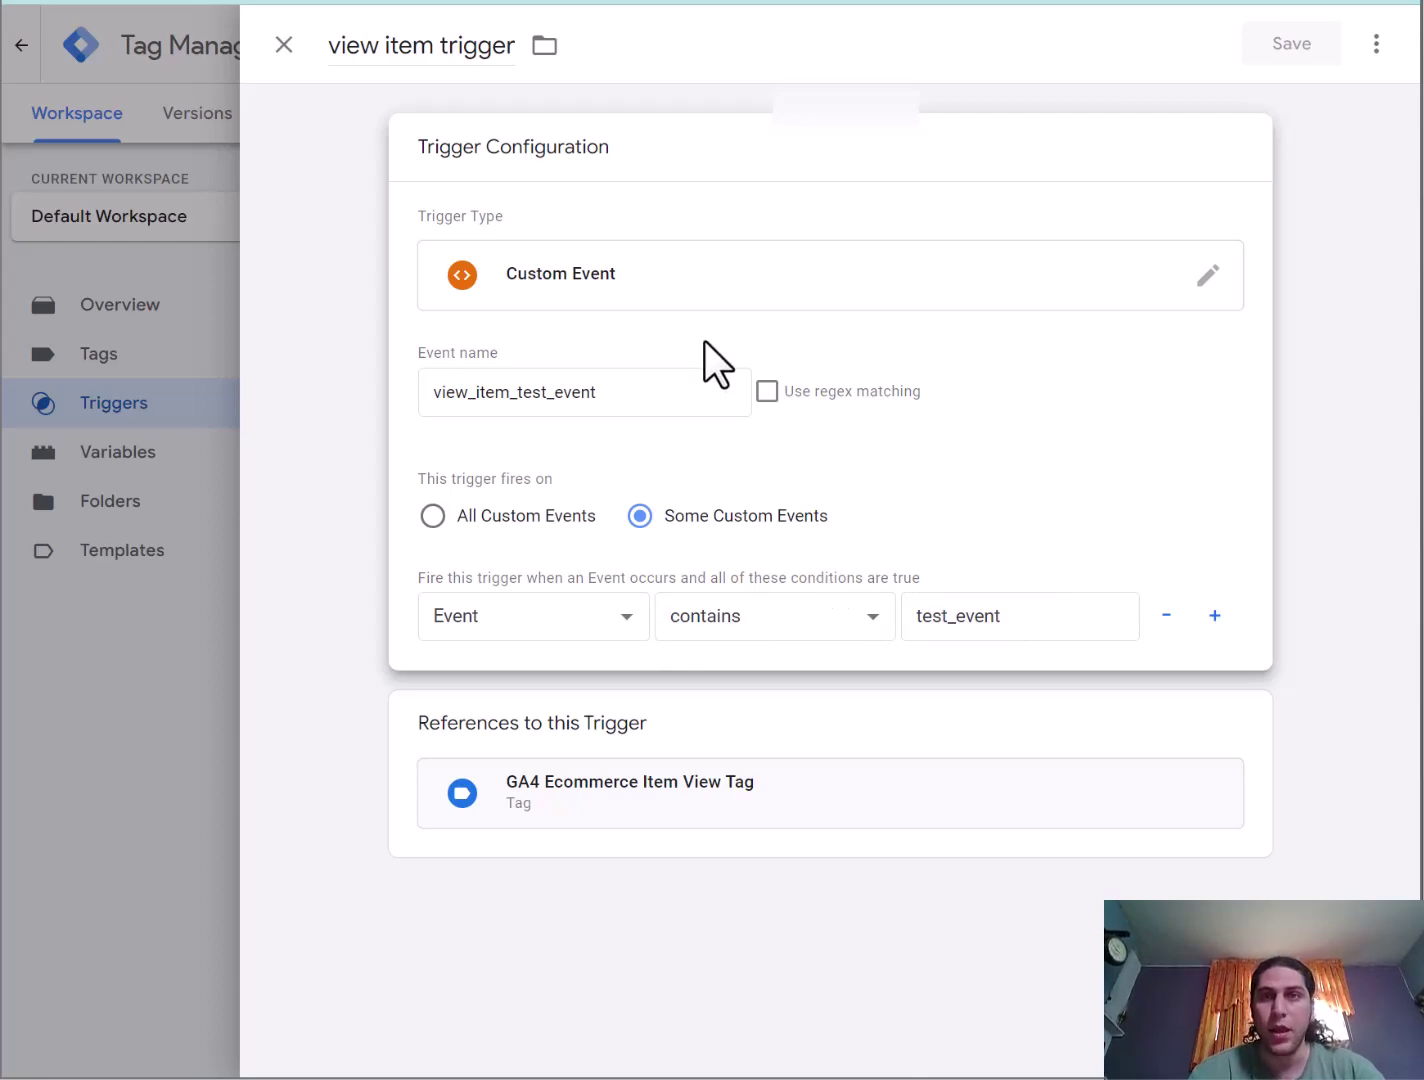
click(283, 45)
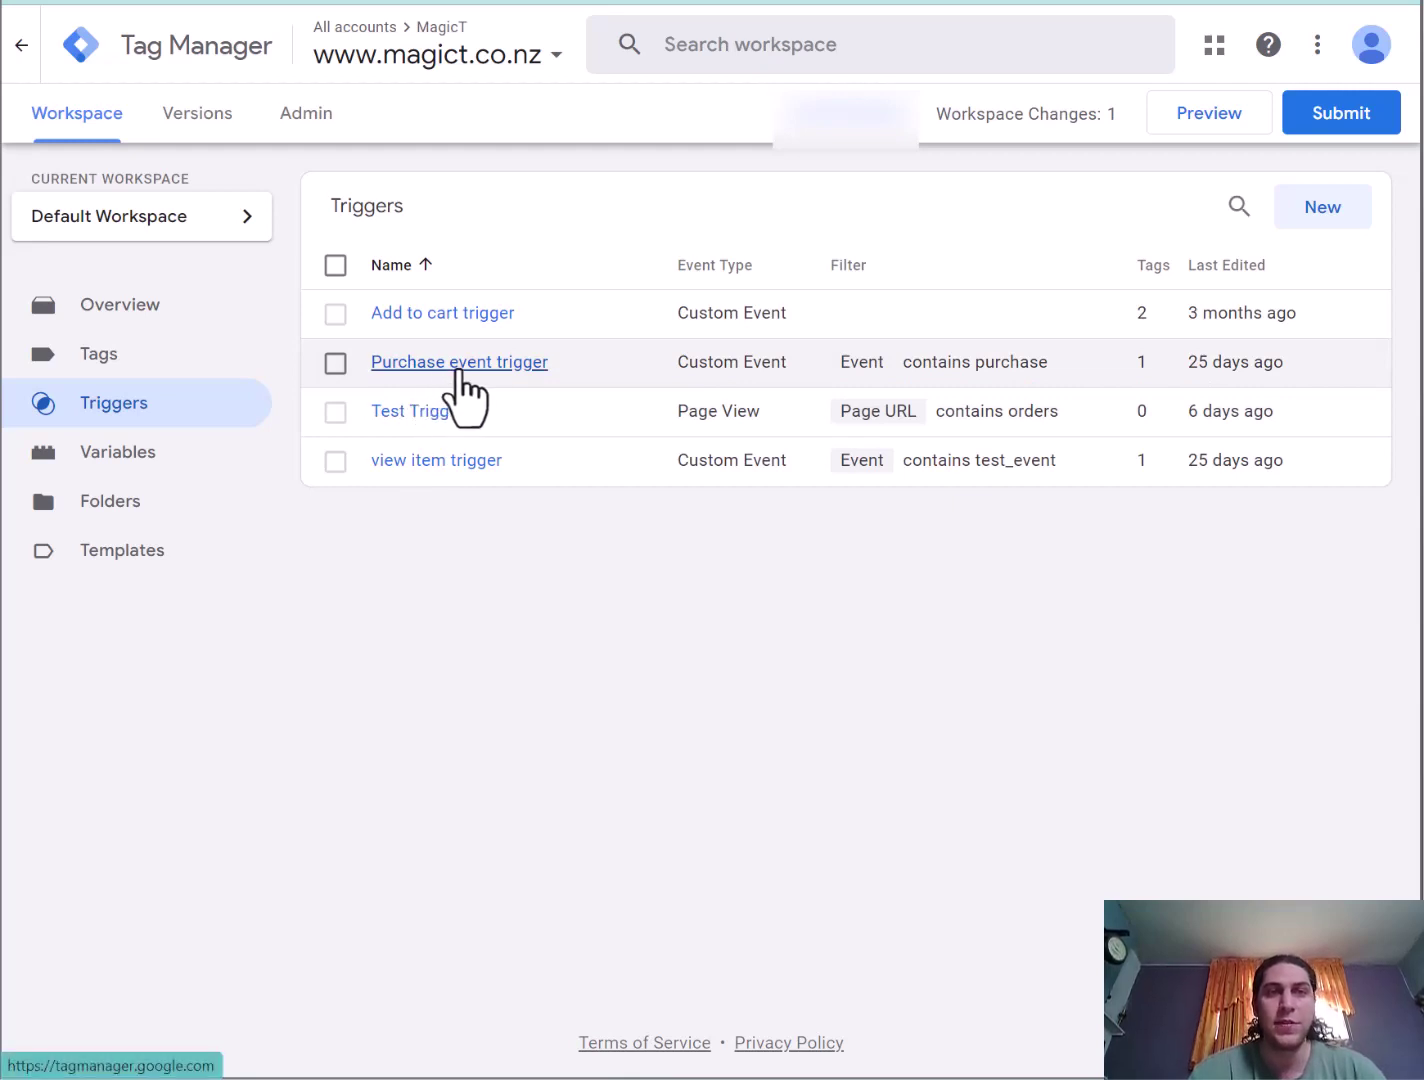
Step: Open the GA4 Ecommerce Data Tag's configuration from the tags list and look over the available tag types
click(207, 355)
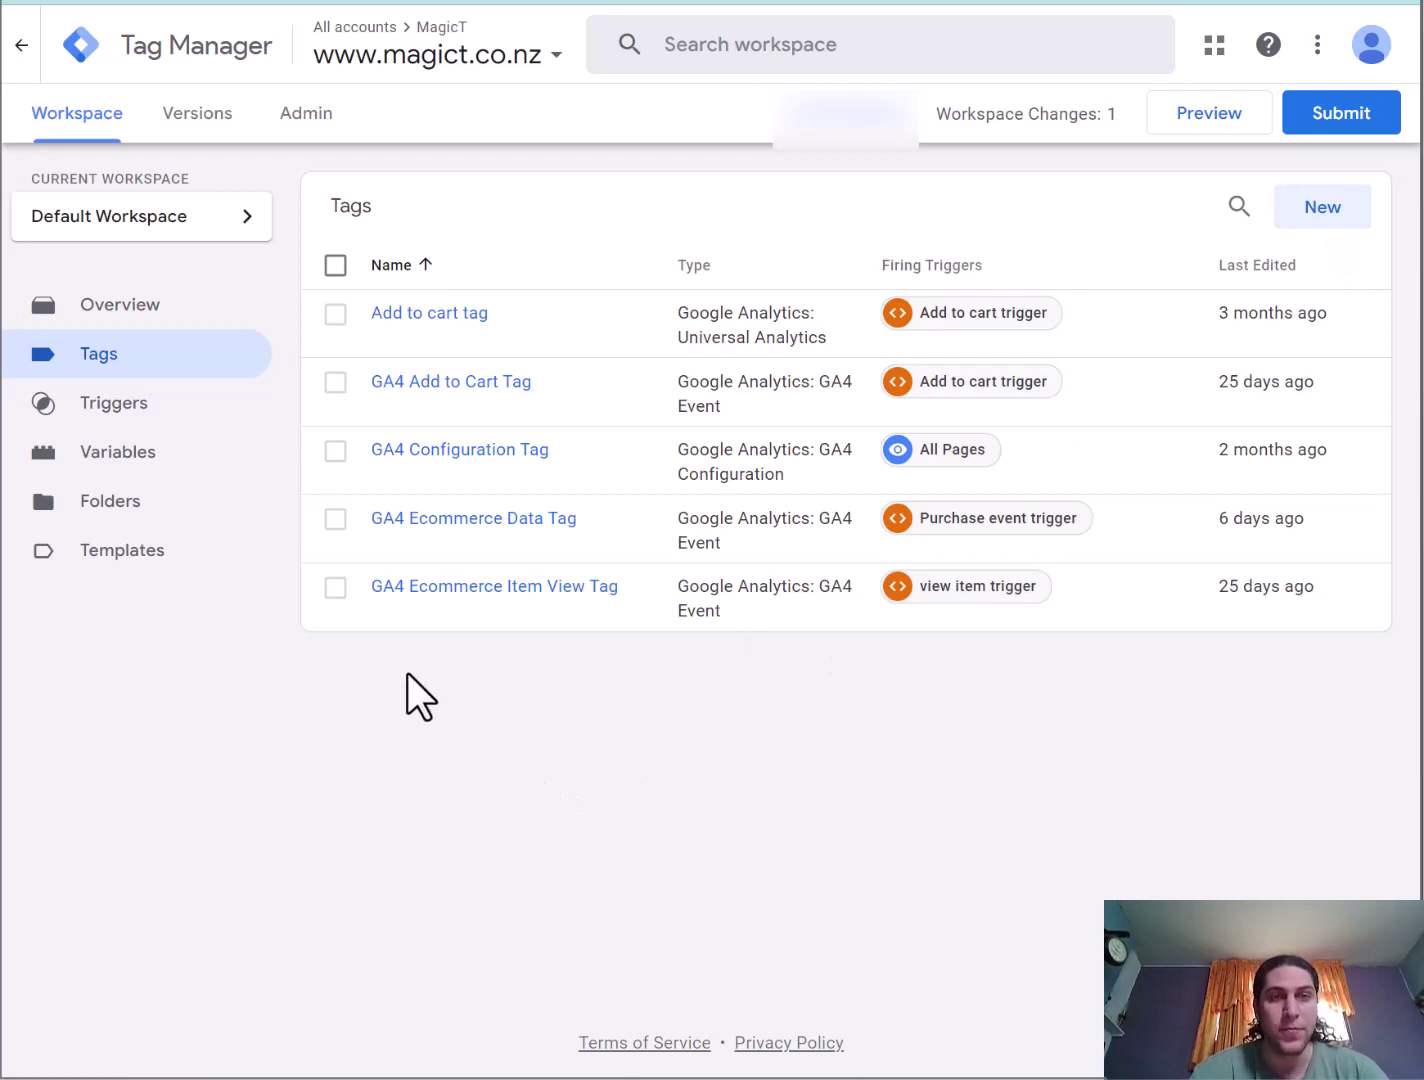
click(490, 518)
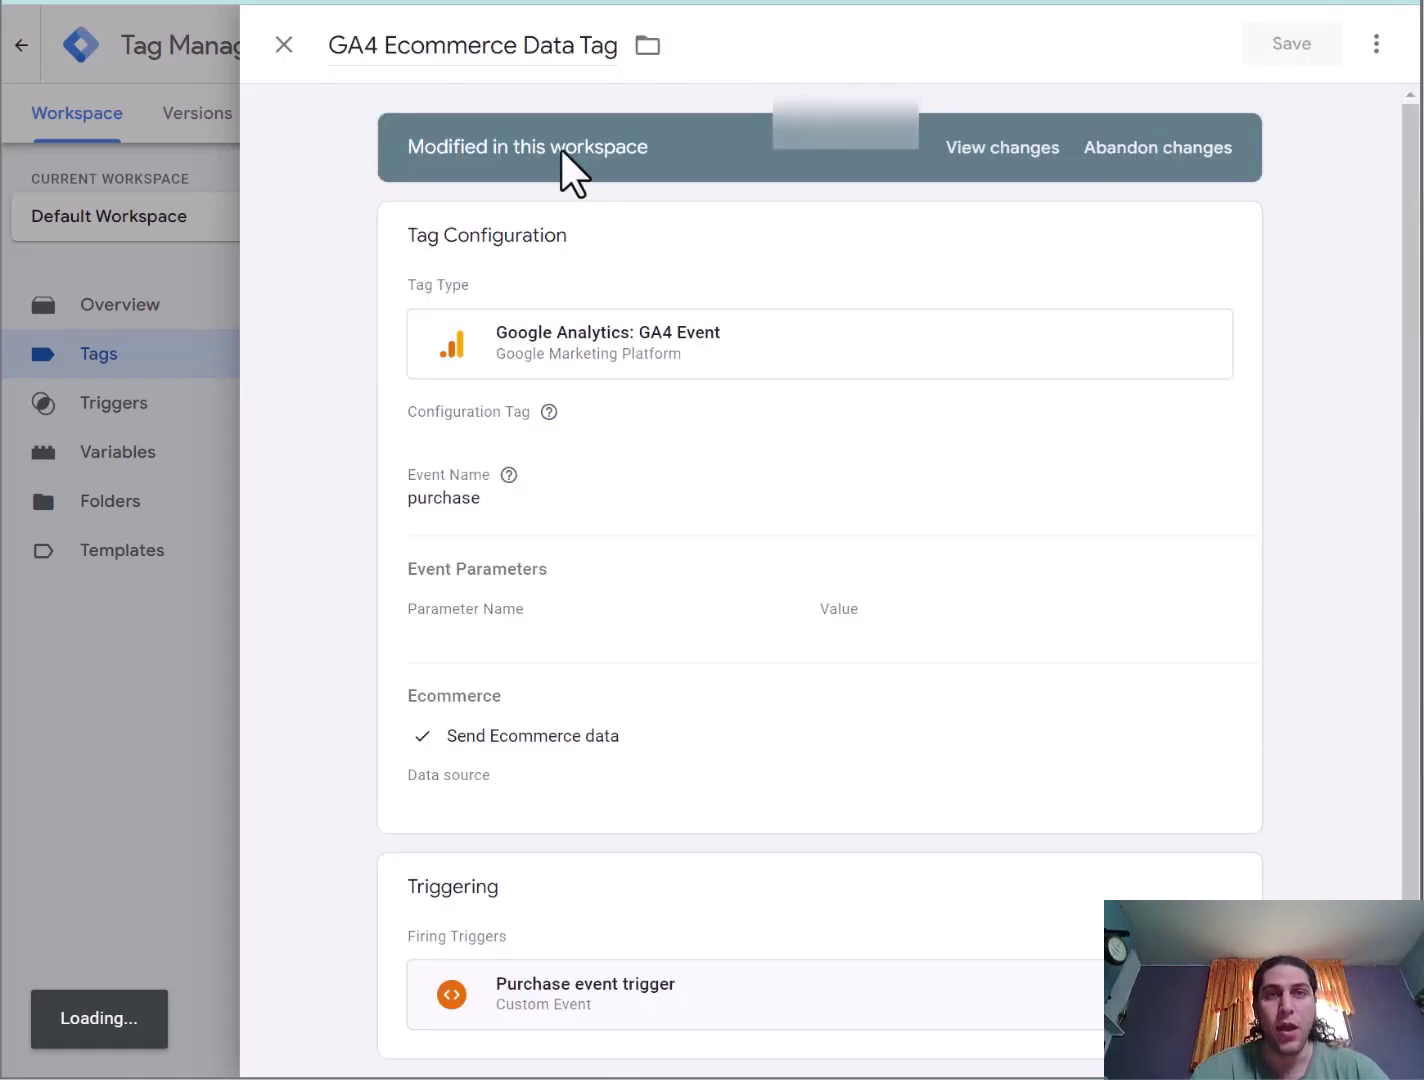
click(559, 388)
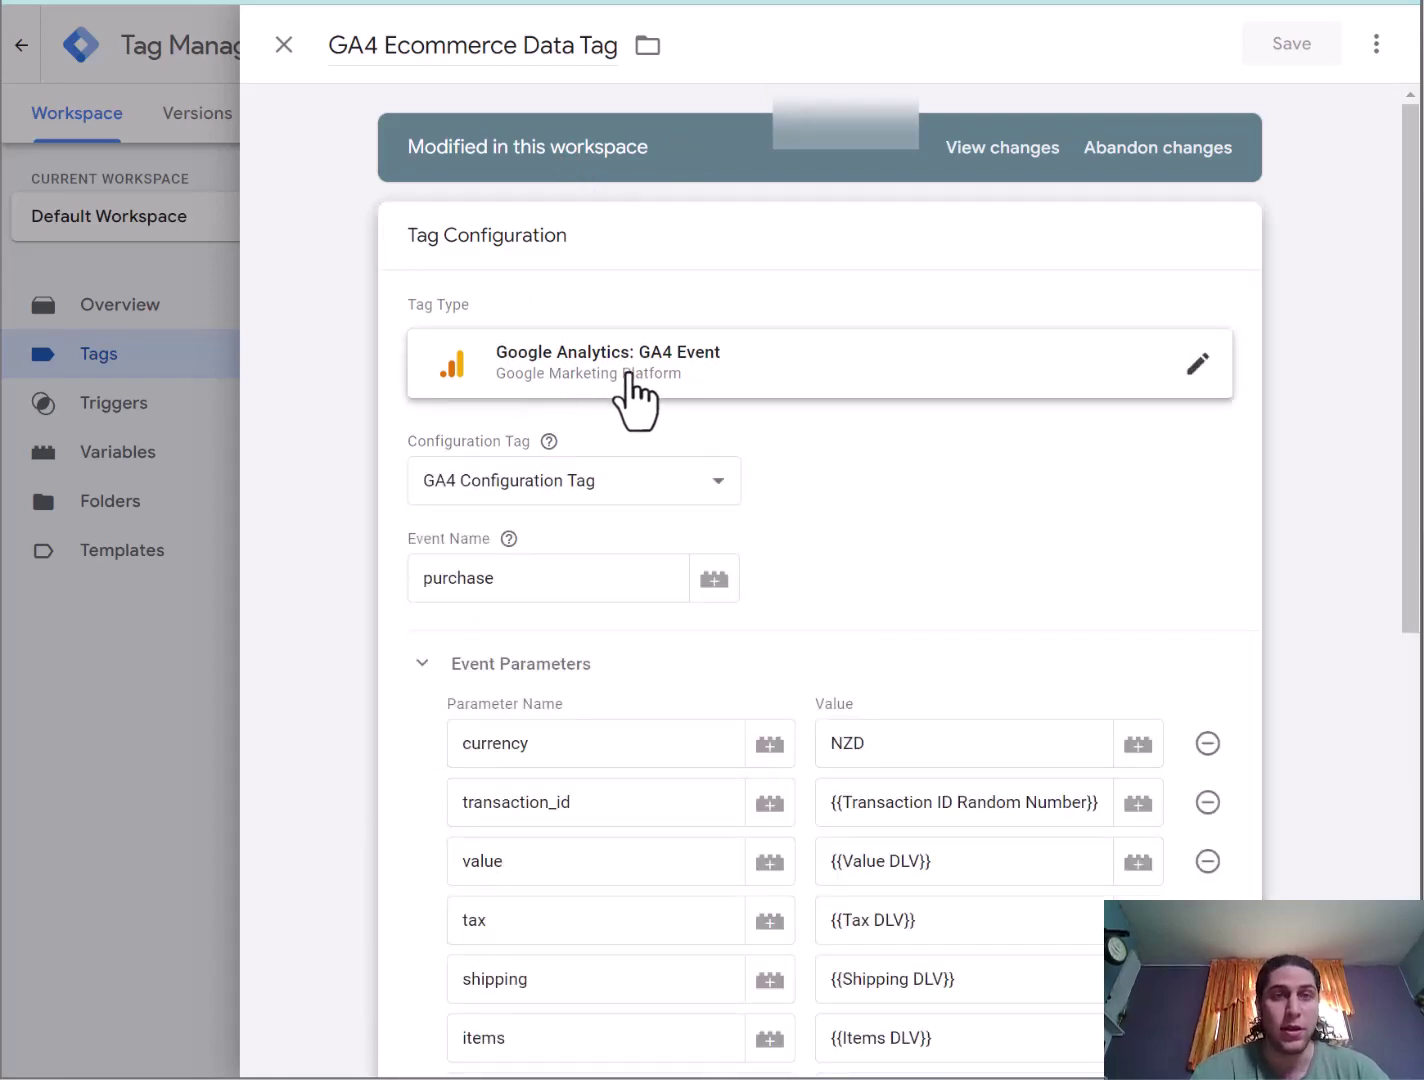
click(668, 371)
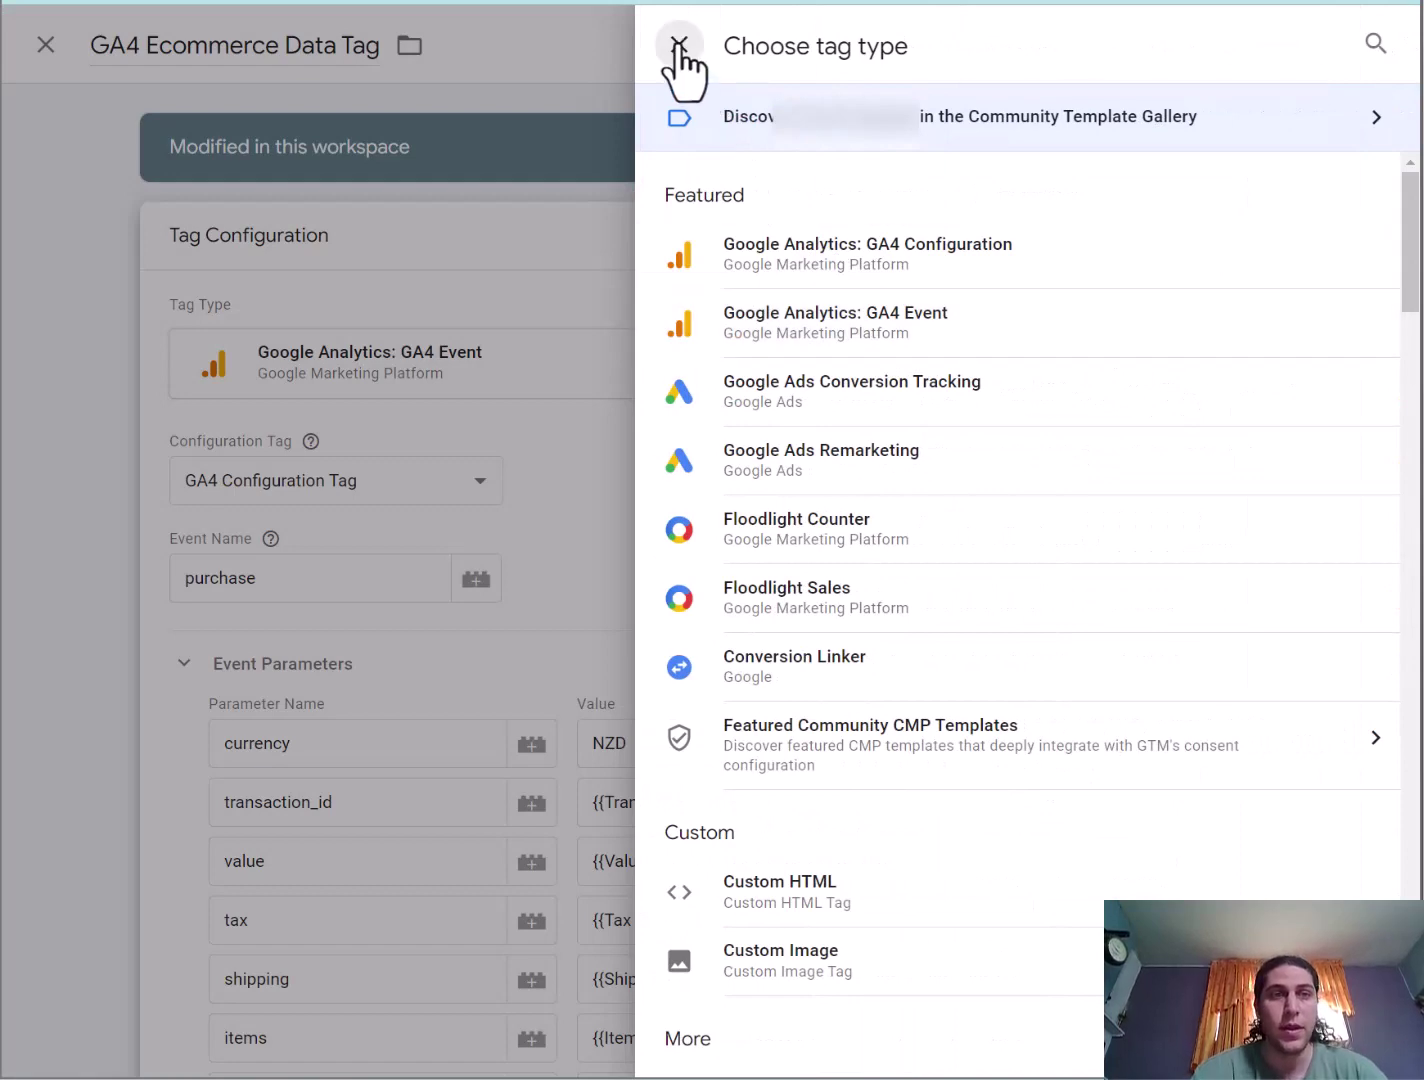
click(679, 45)
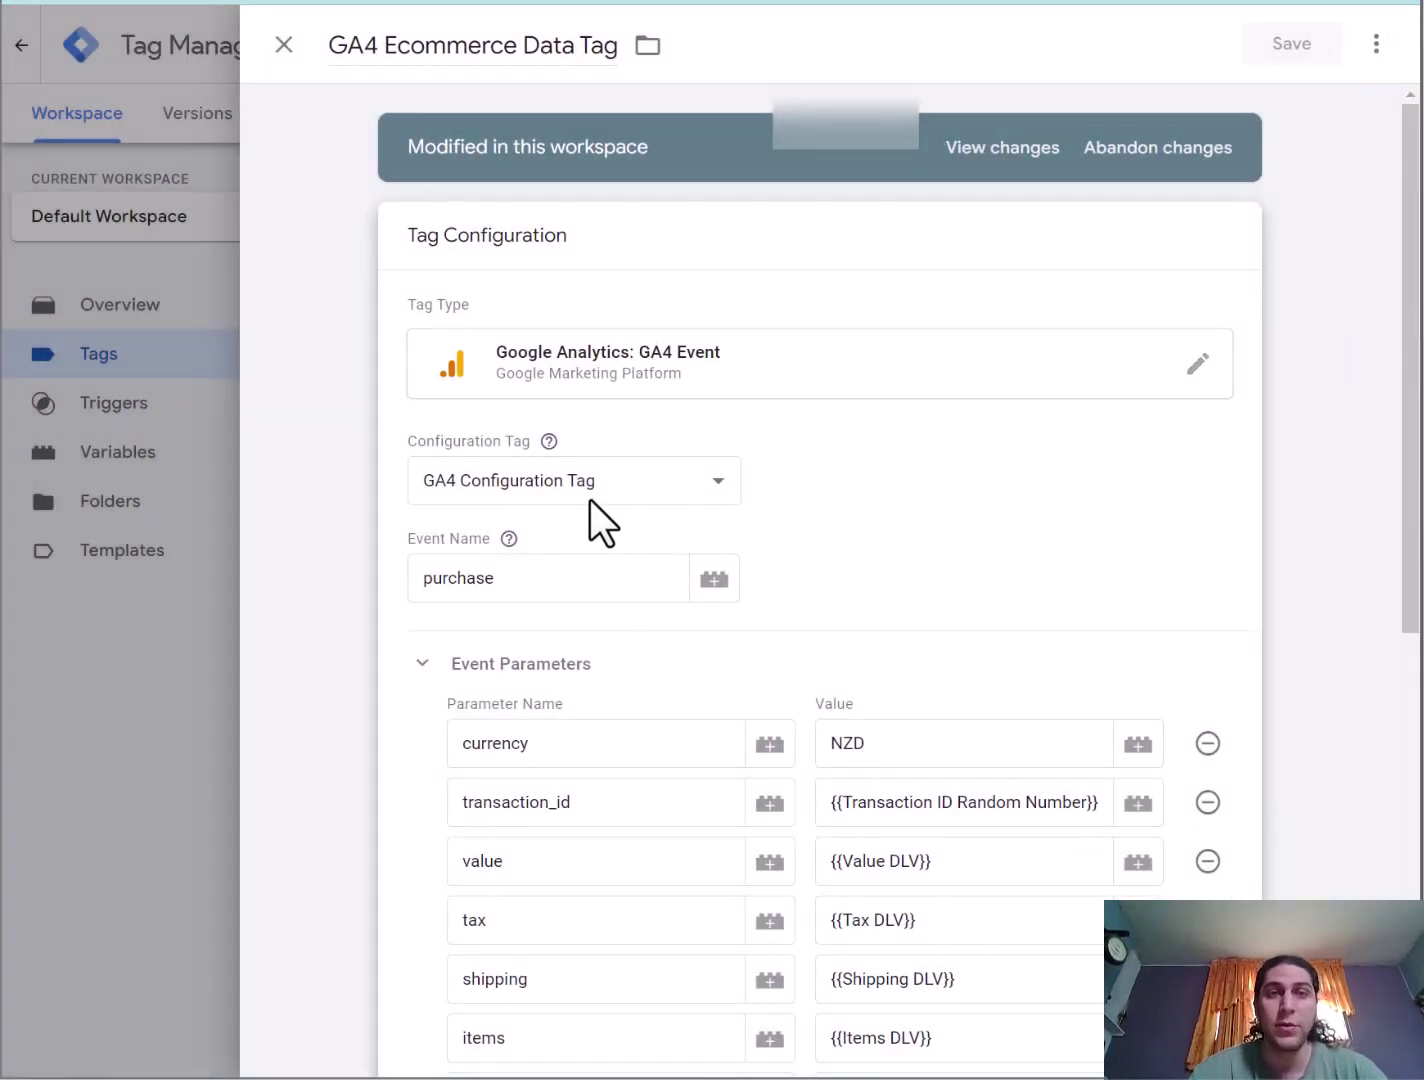
Step: Examine the GA4 Ecommerce Data Tag's configuration tag options, event name and event parameters
click(711, 489)
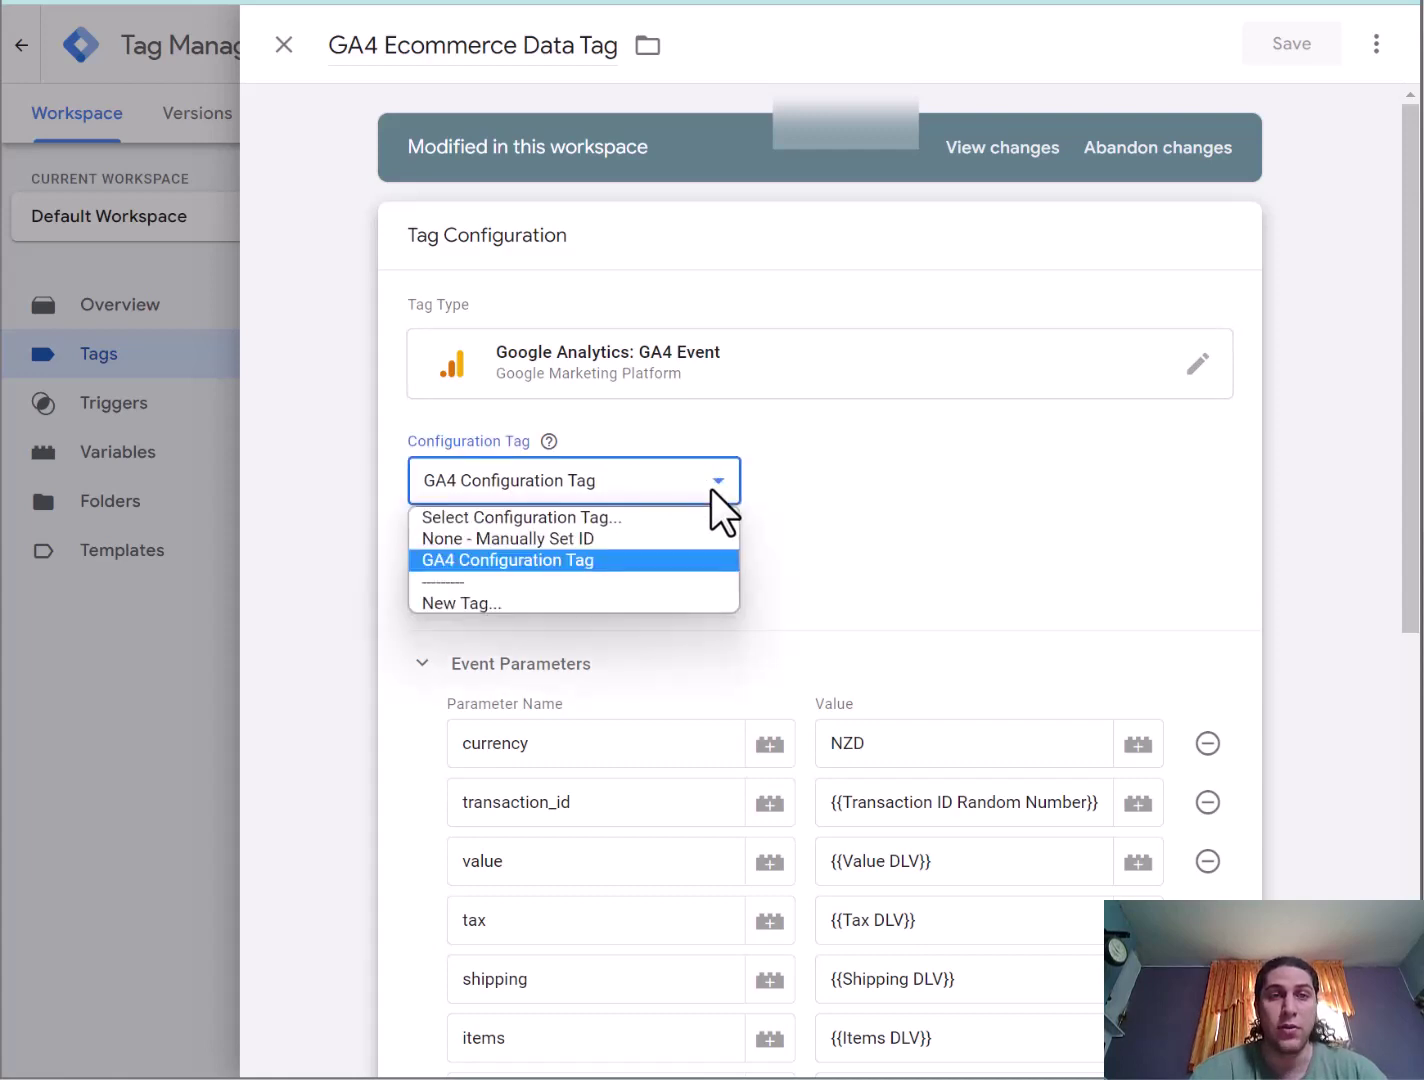
click(711, 490)
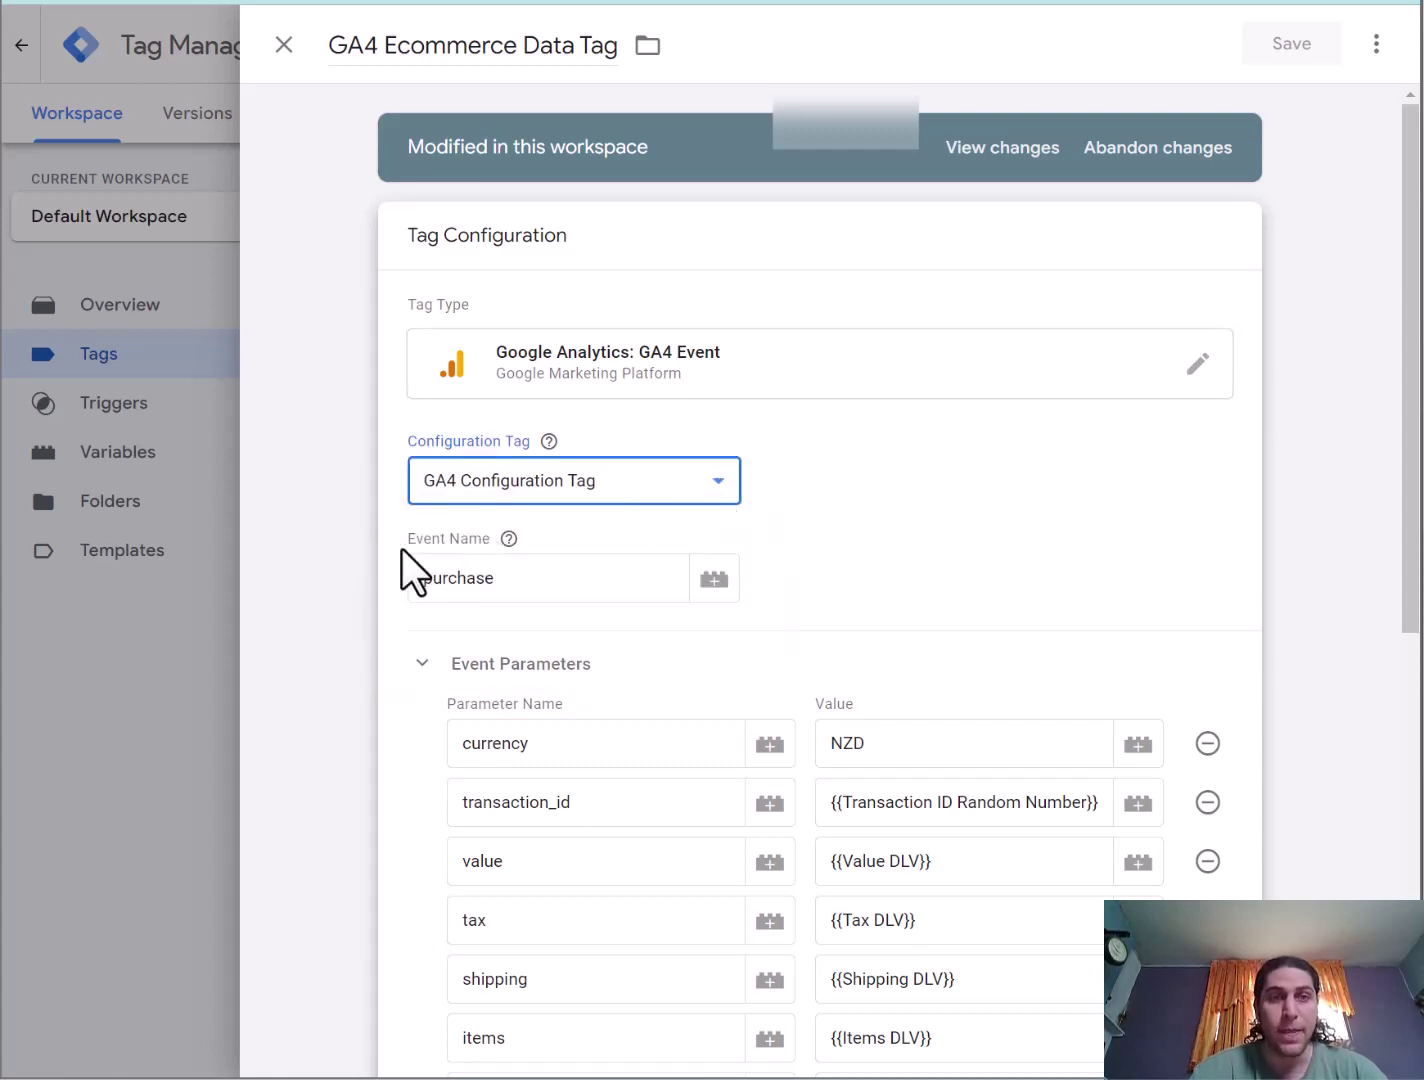
scroll(395, 538, down, 1)
scroll(525, 591, down, 1)
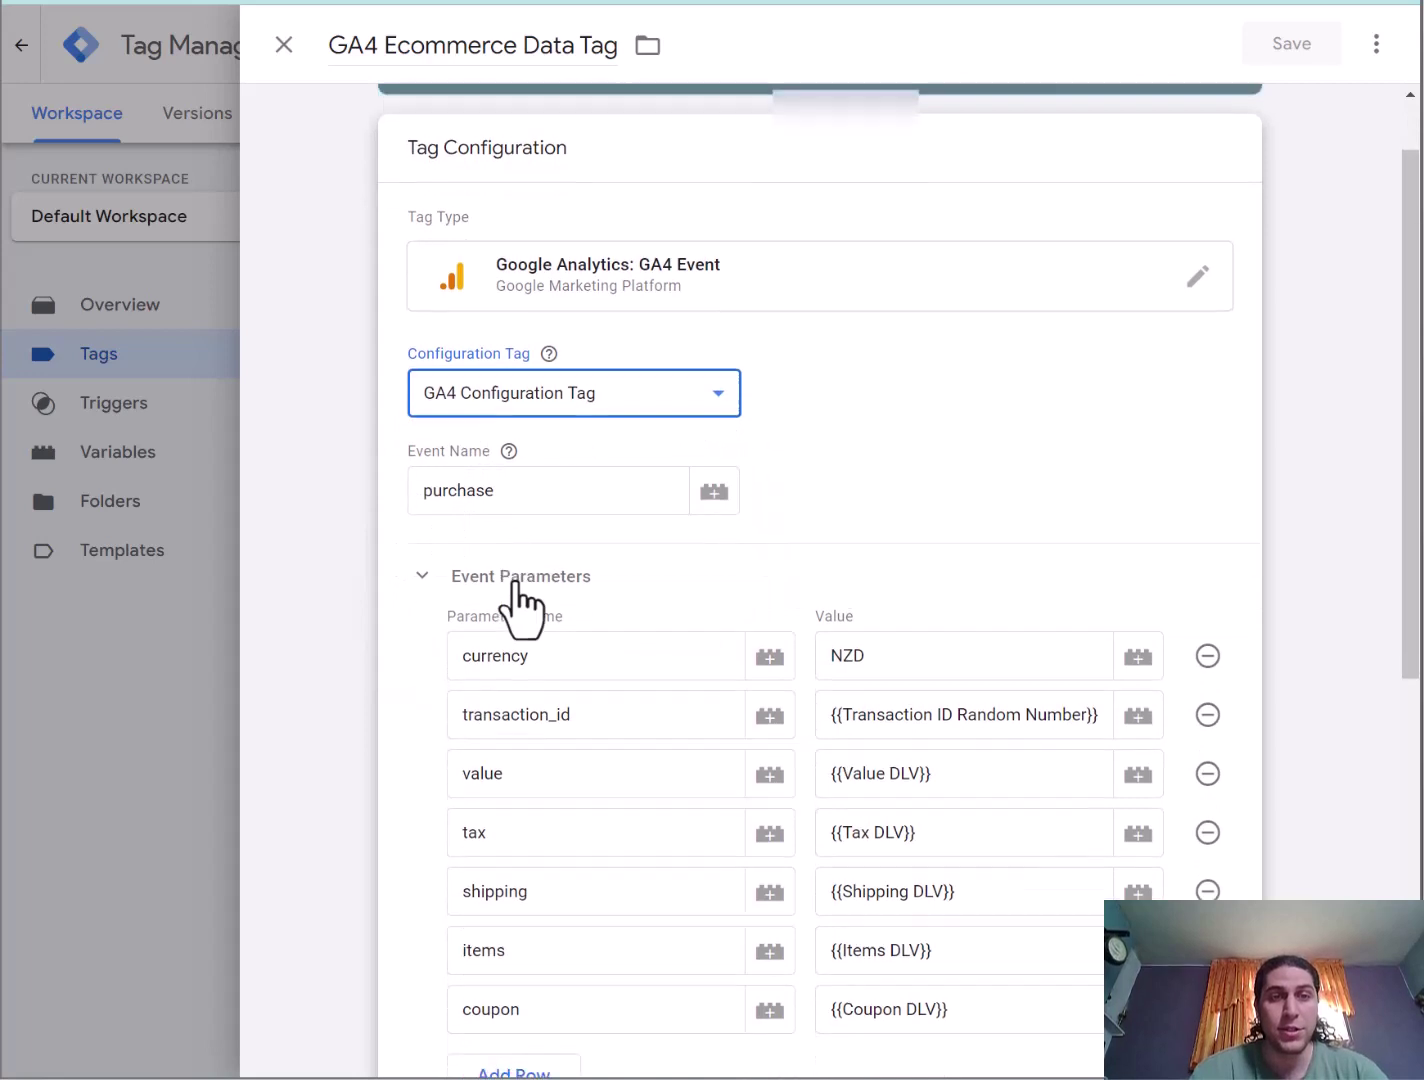
scroll(470, 596, down, 1)
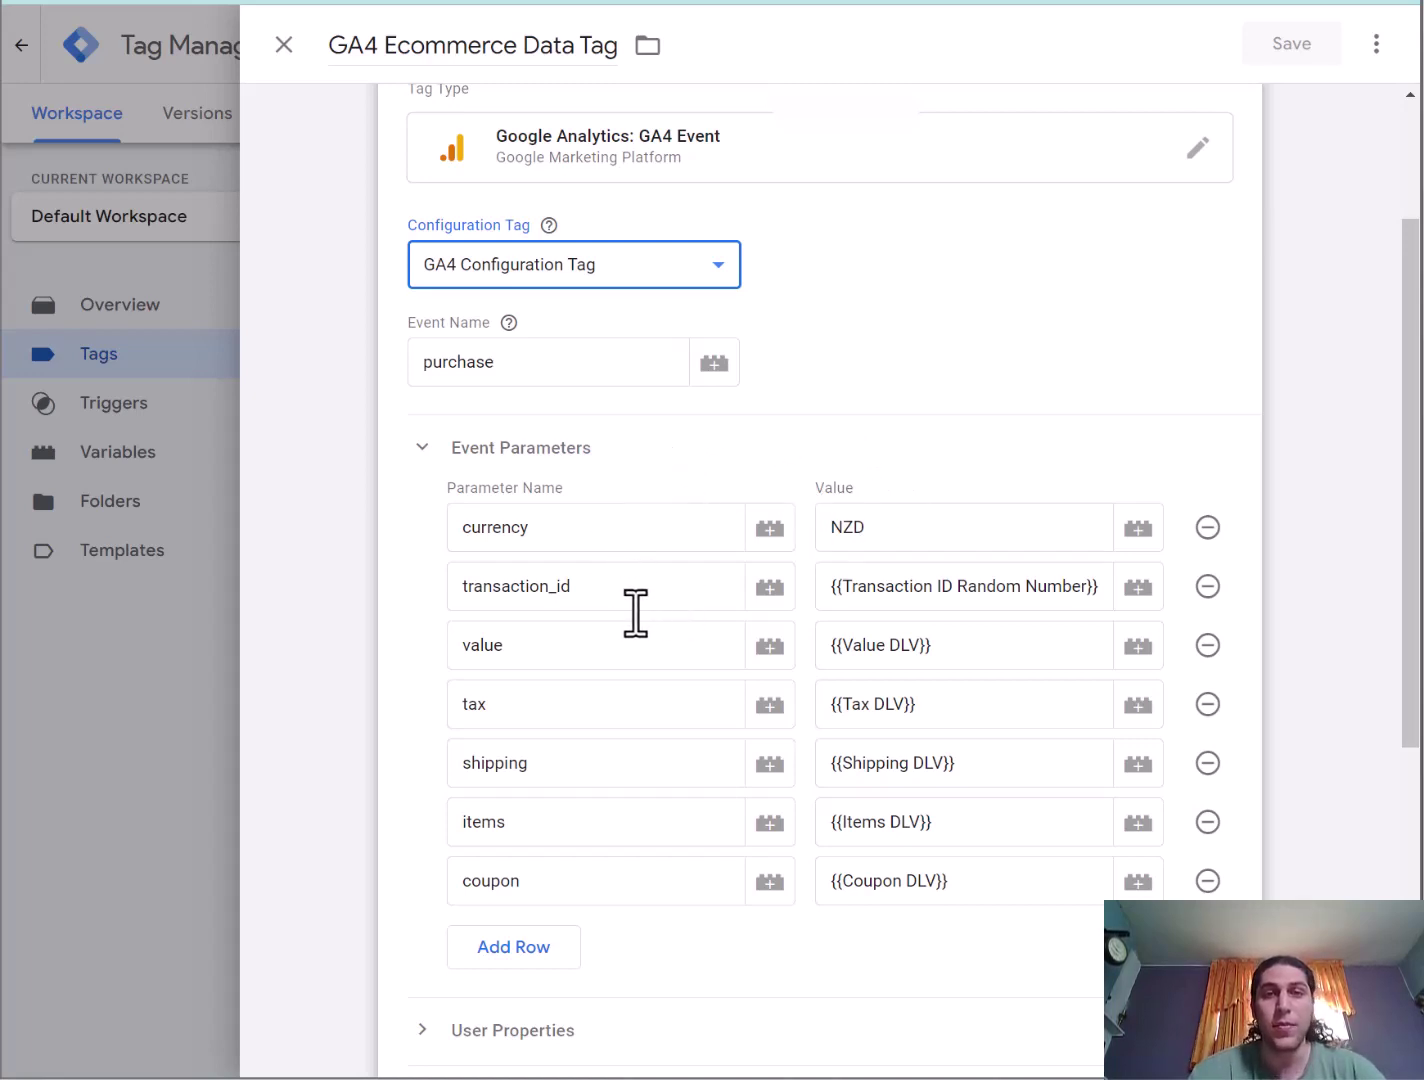
Step: Browse the variables available for the transaction_id parameter's value and close the list without choosing one
click(1151, 590)
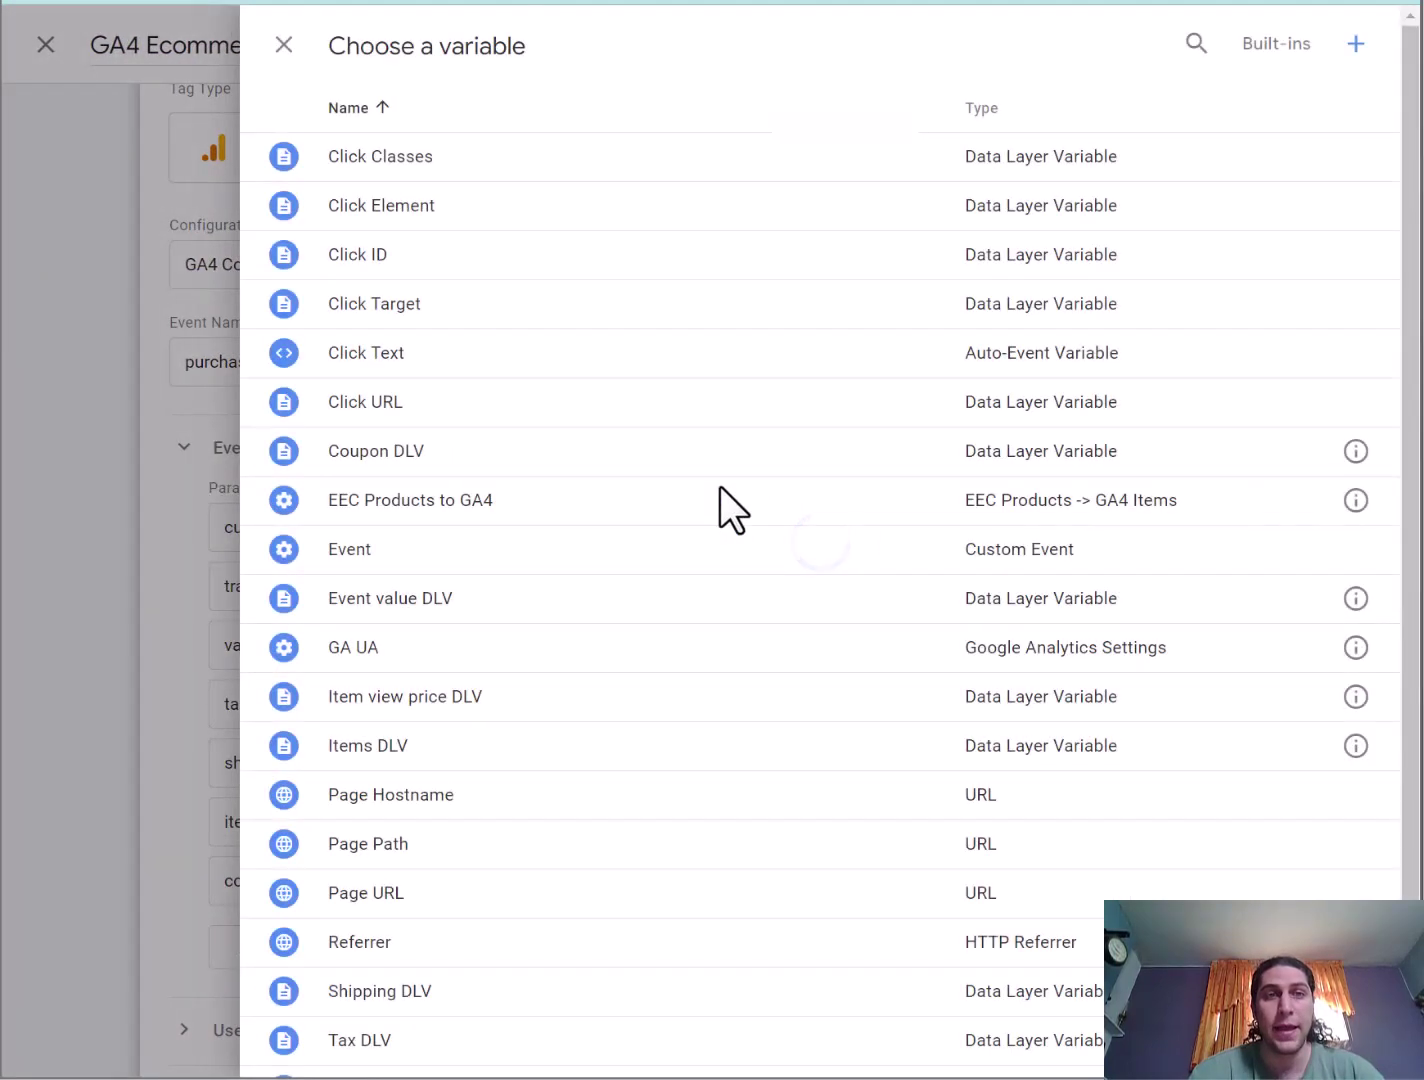
scroll(493, 639, down, 1)
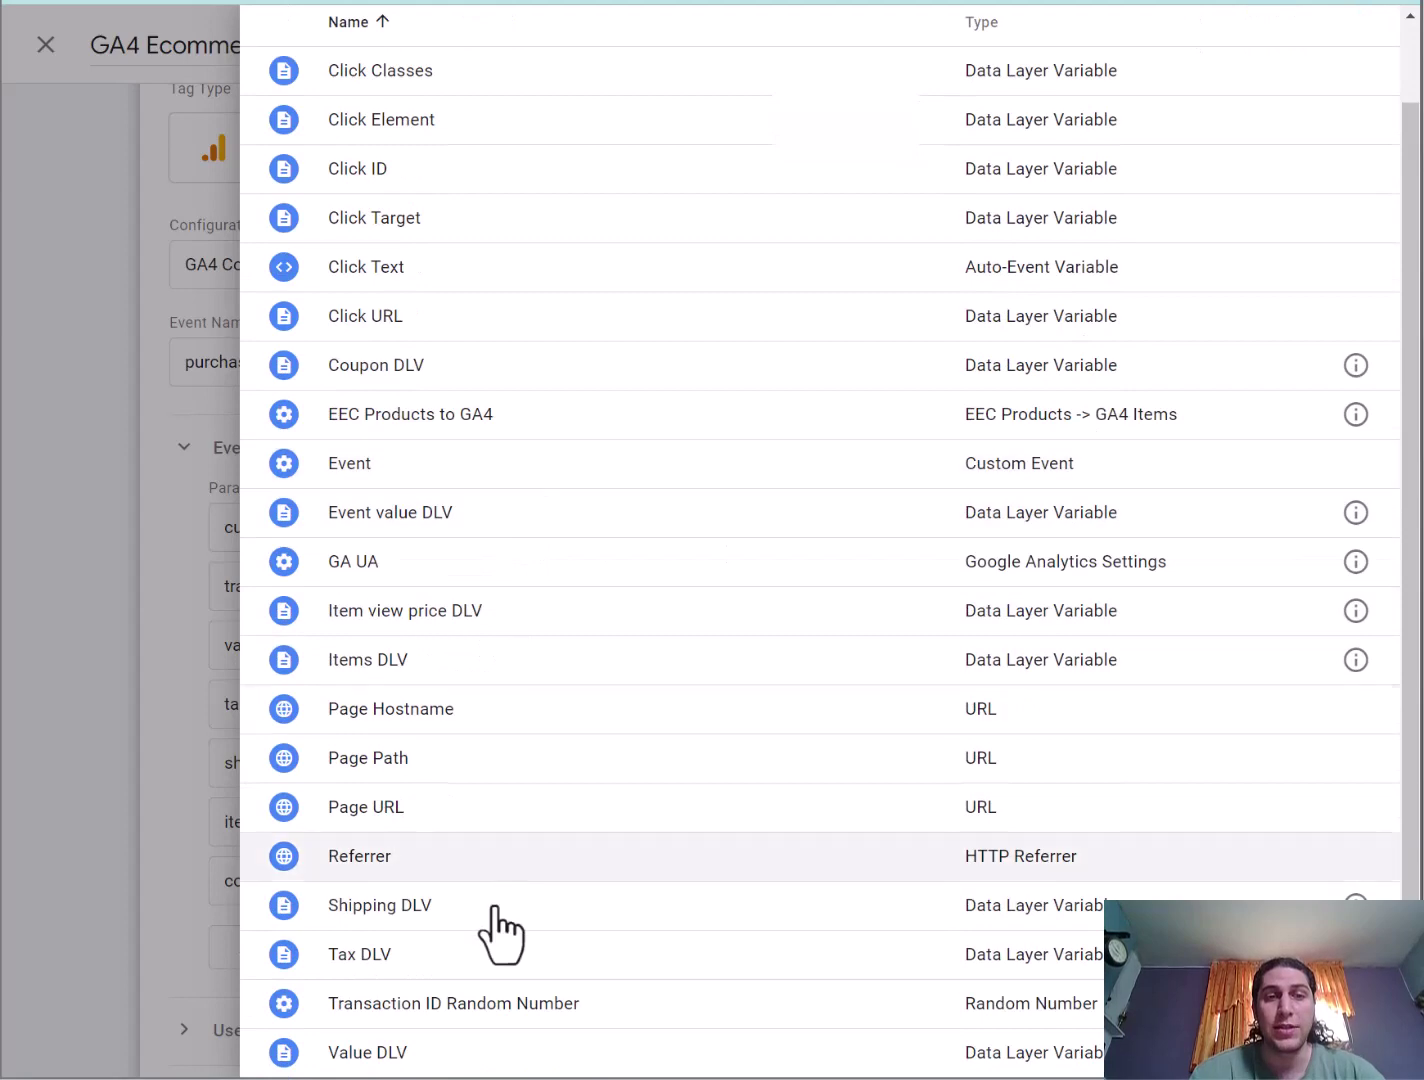
scroll(285, 231, up, 1)
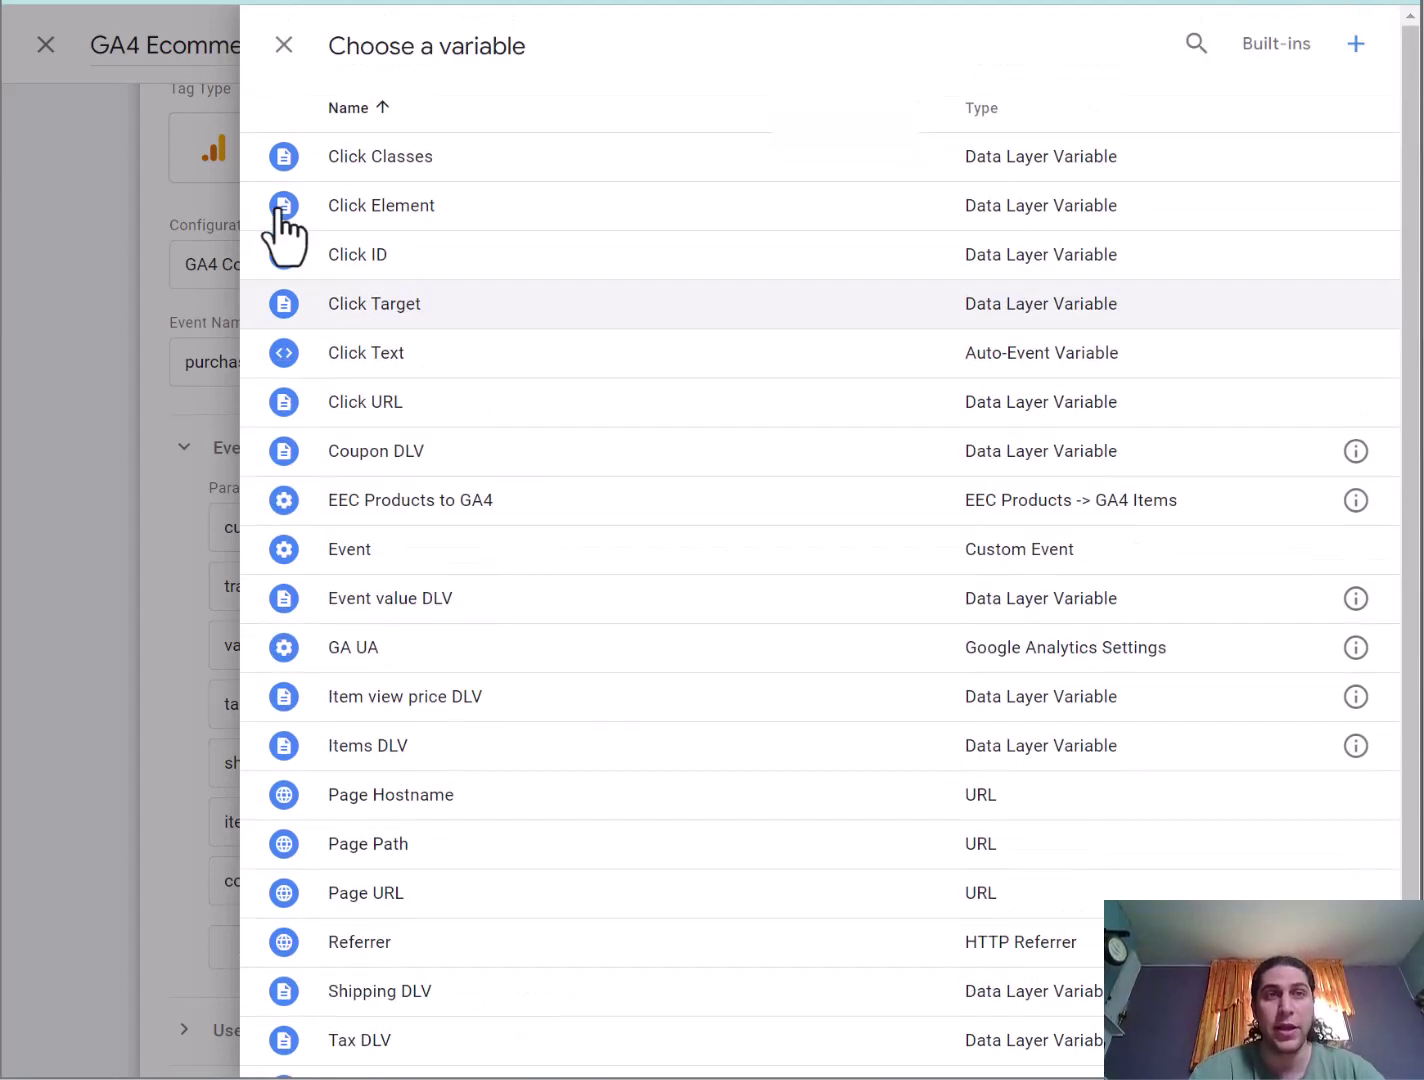
click(284, 45)
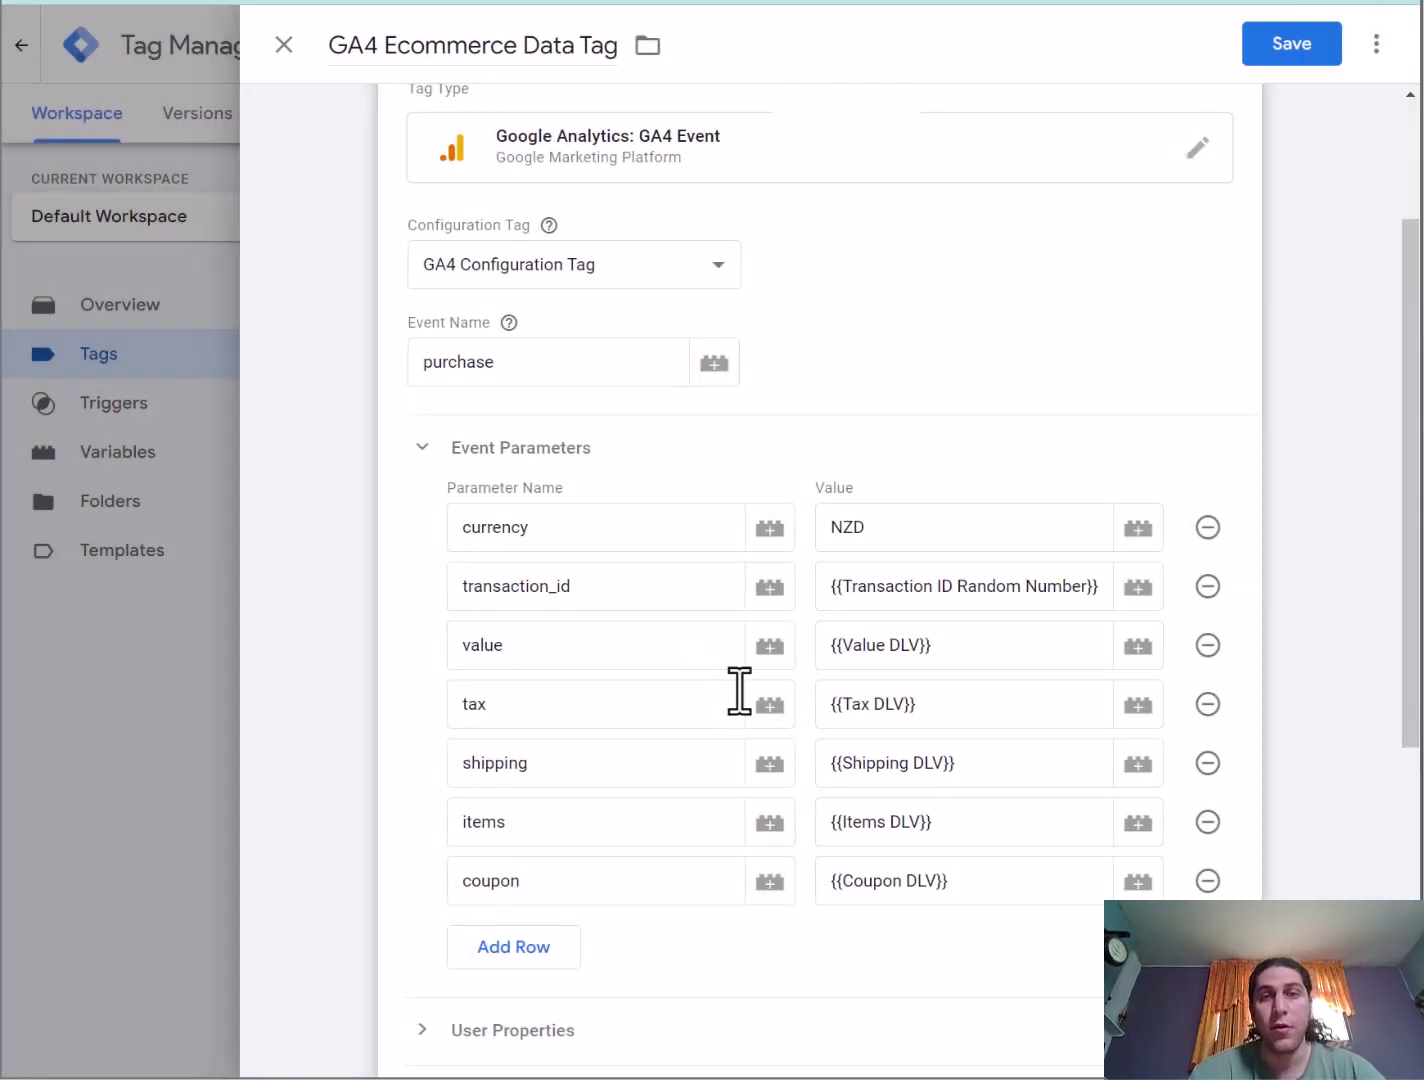
Step: Browse the variables available for the value parameter's value and close the list without choosing one
click(1148, 655)
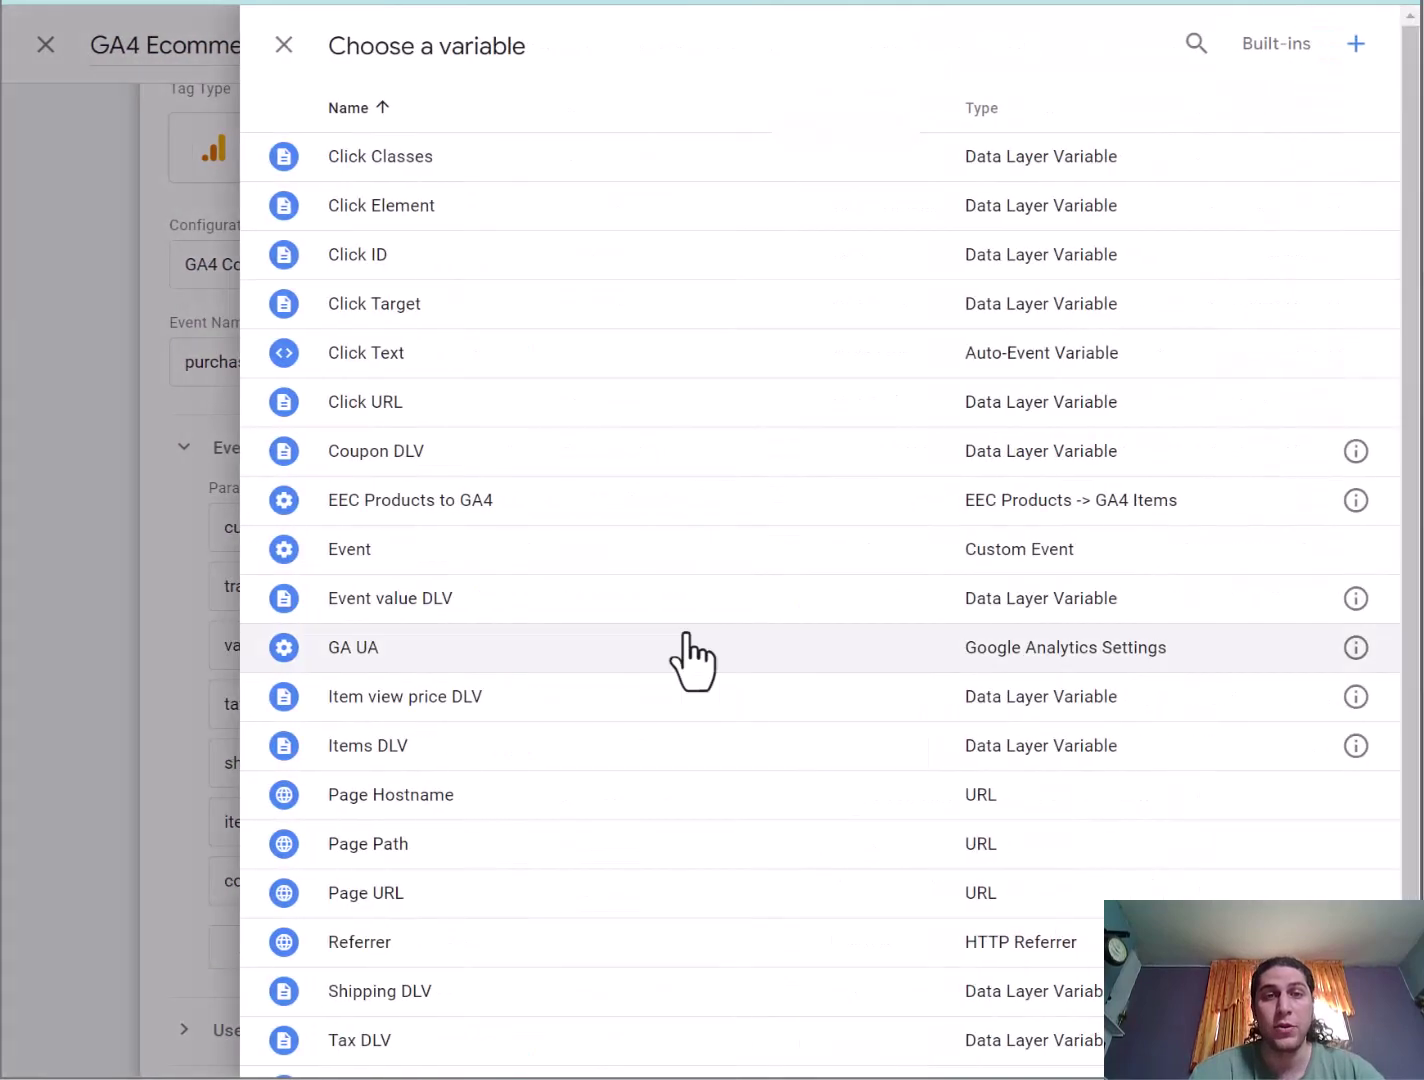
scroll(660, 649, down, 1)
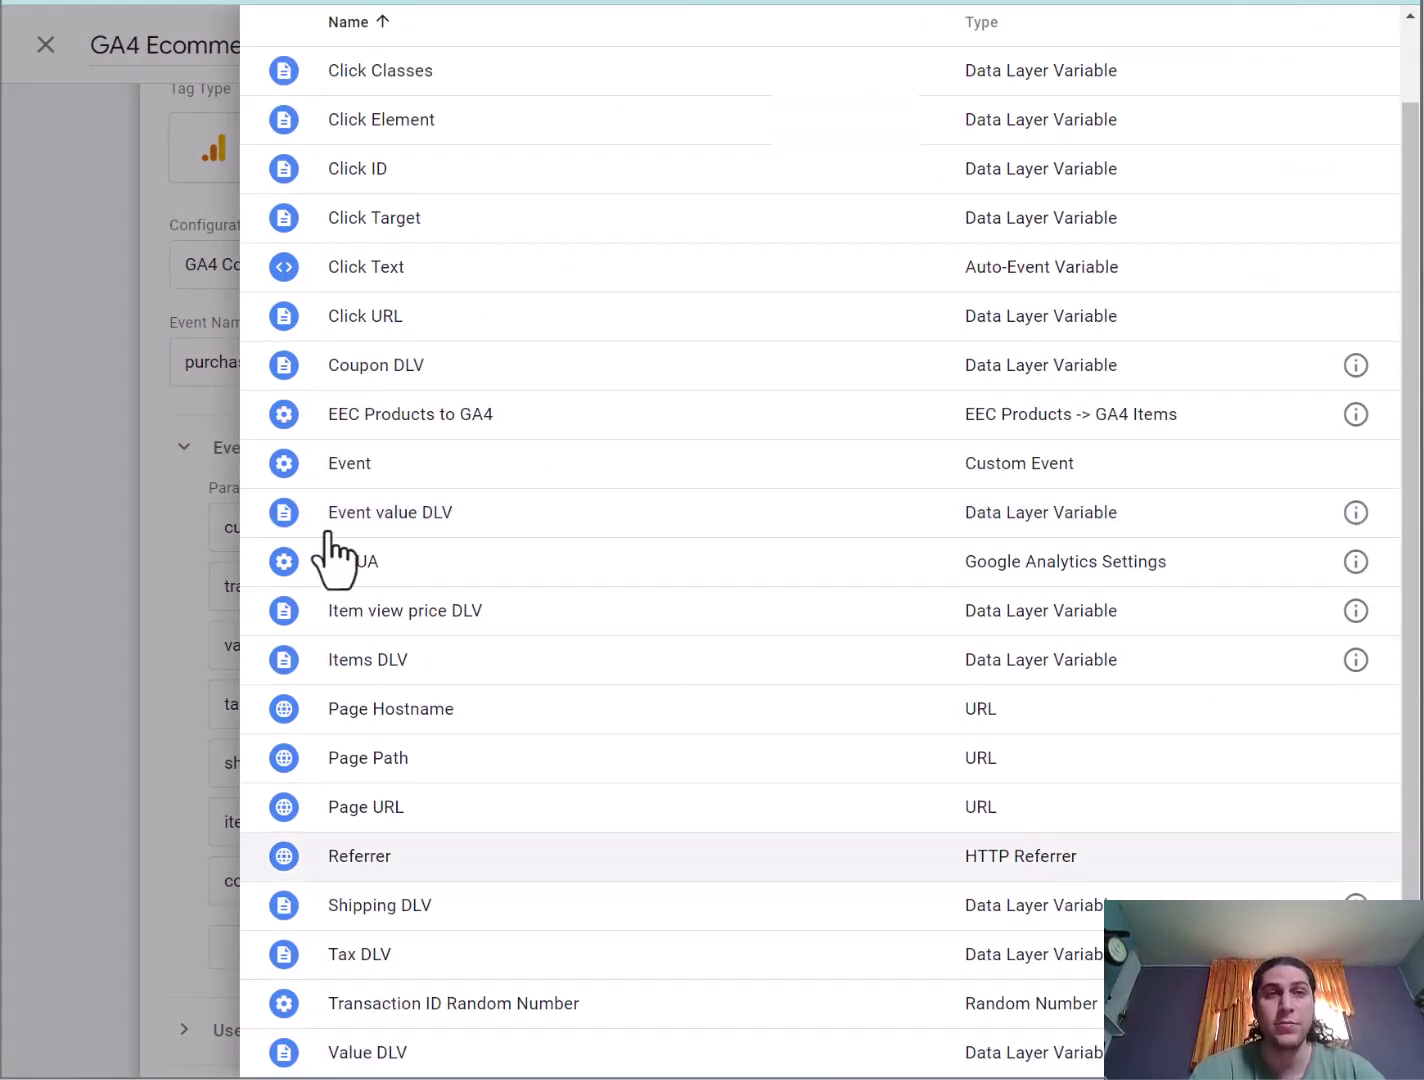
scroll(295, 150, up, 1)
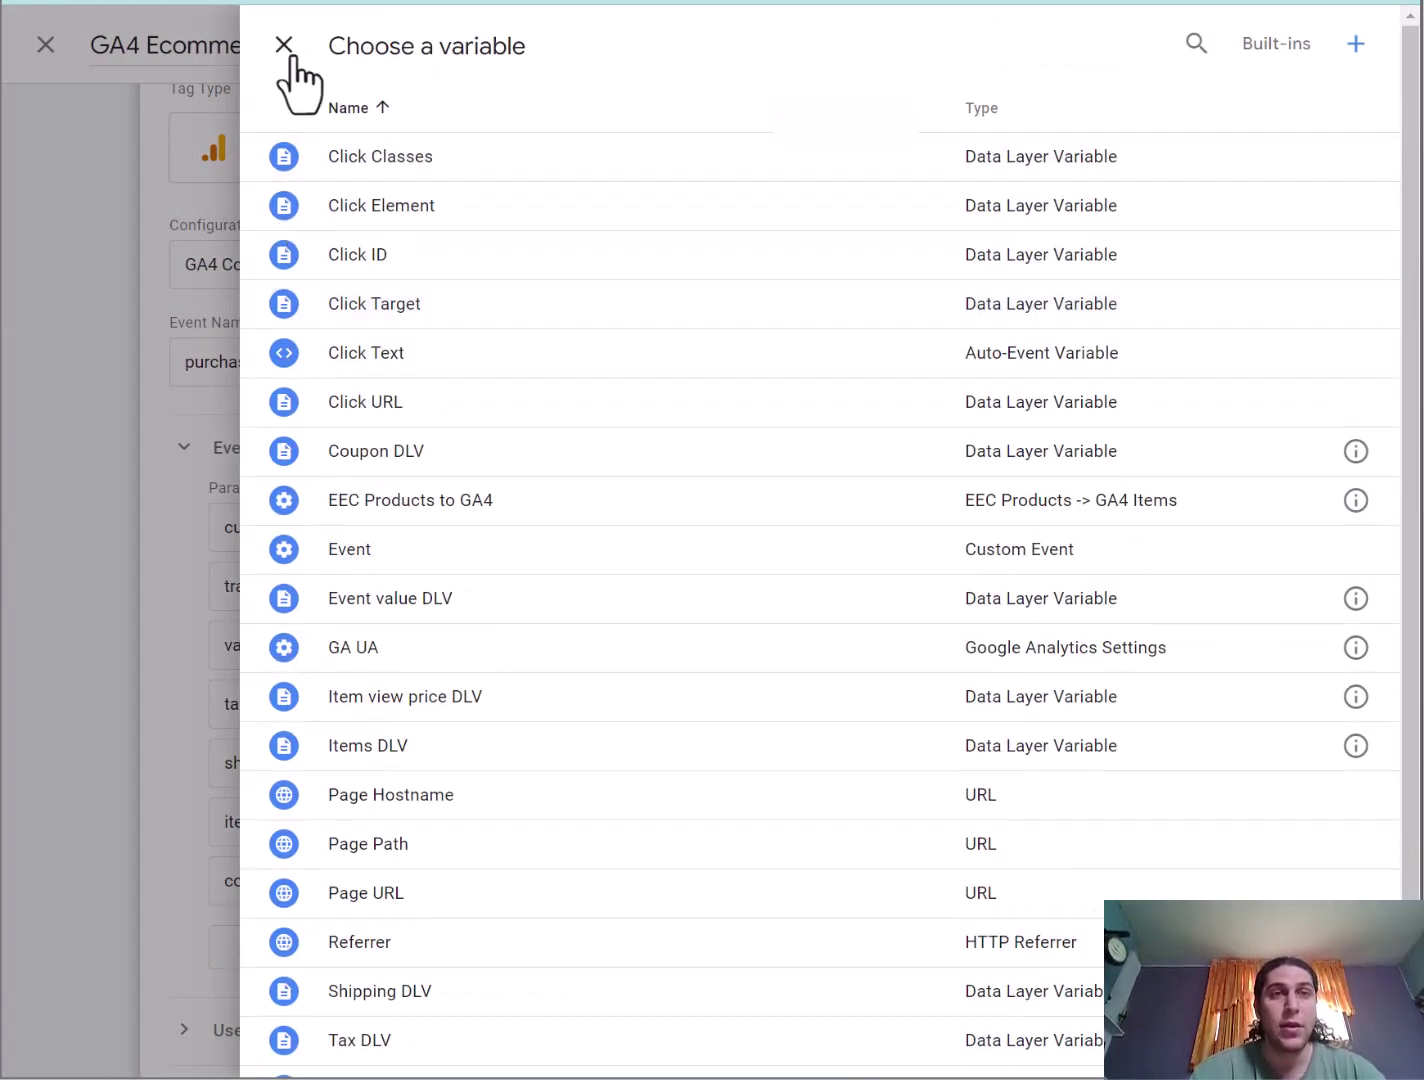
click(283, 44)
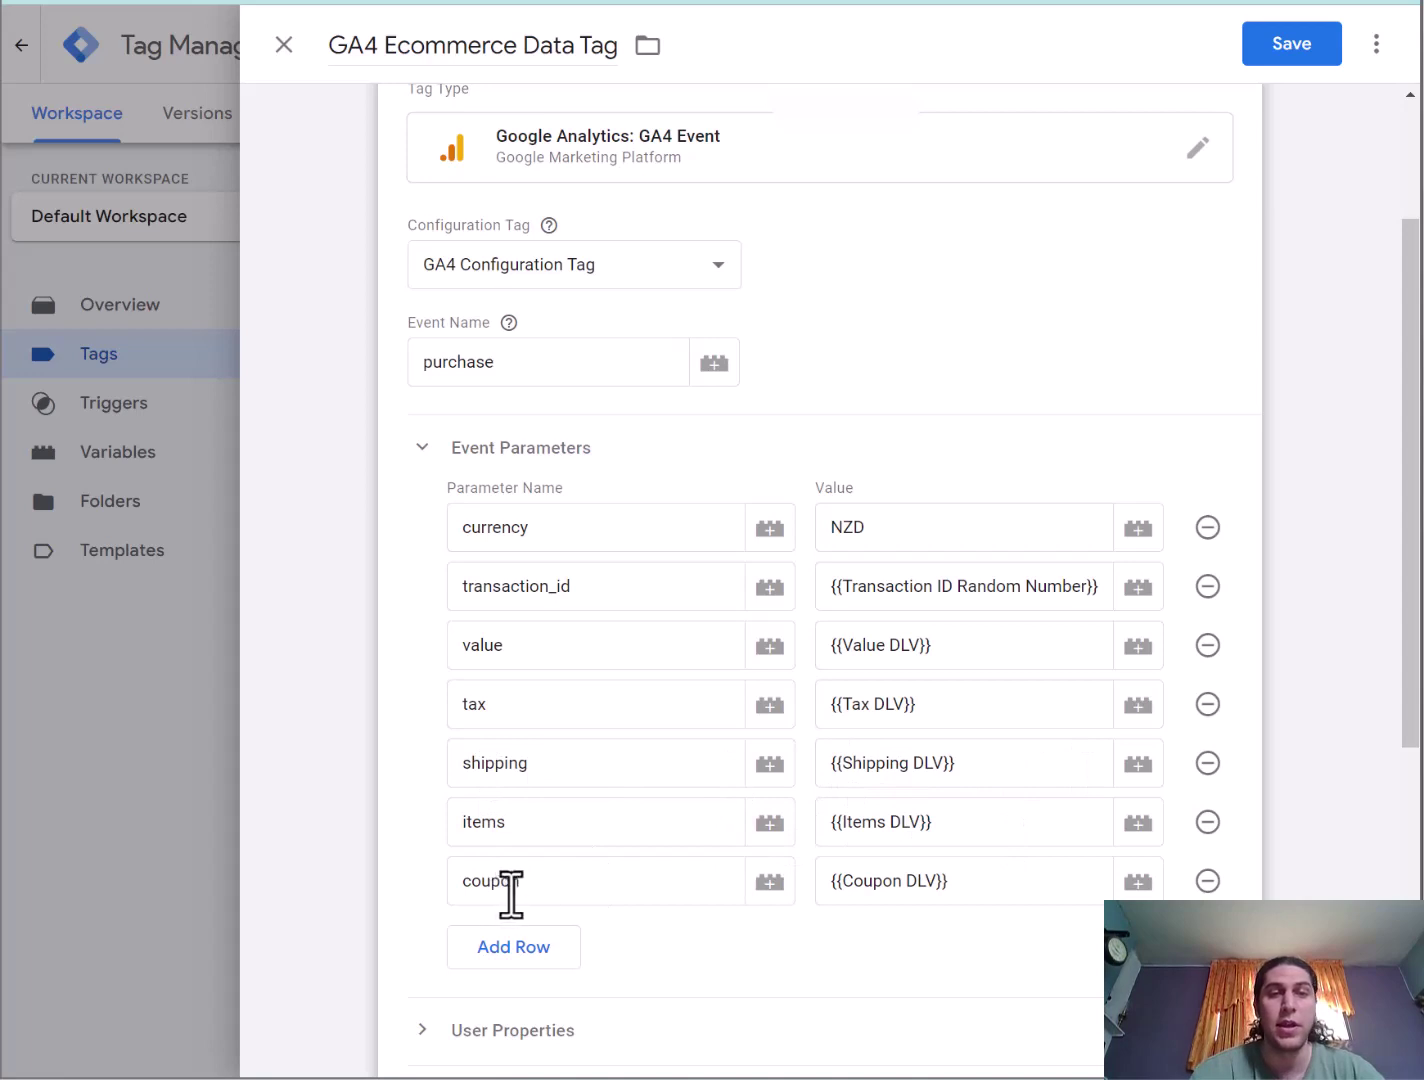
Step: Examine the GA4 Ecommerce Data Tag's remaining event parameters, its ecommerce data settings and its firing trigger
scroll(601, 821, down, 2)
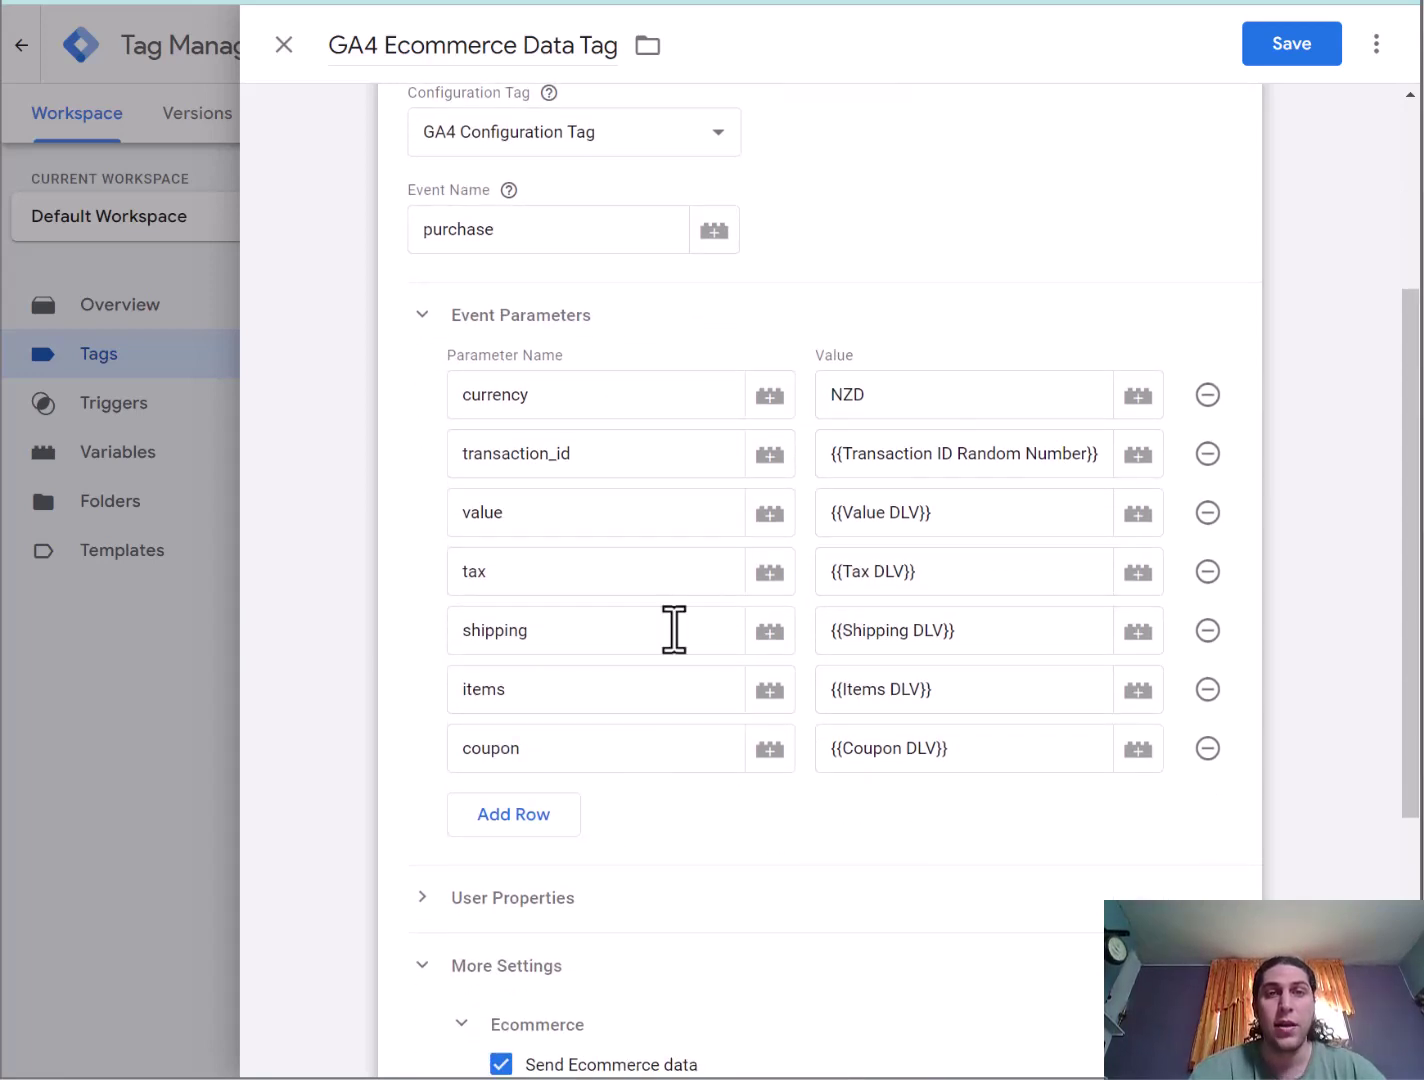
scroll(706, 459, down, 3)
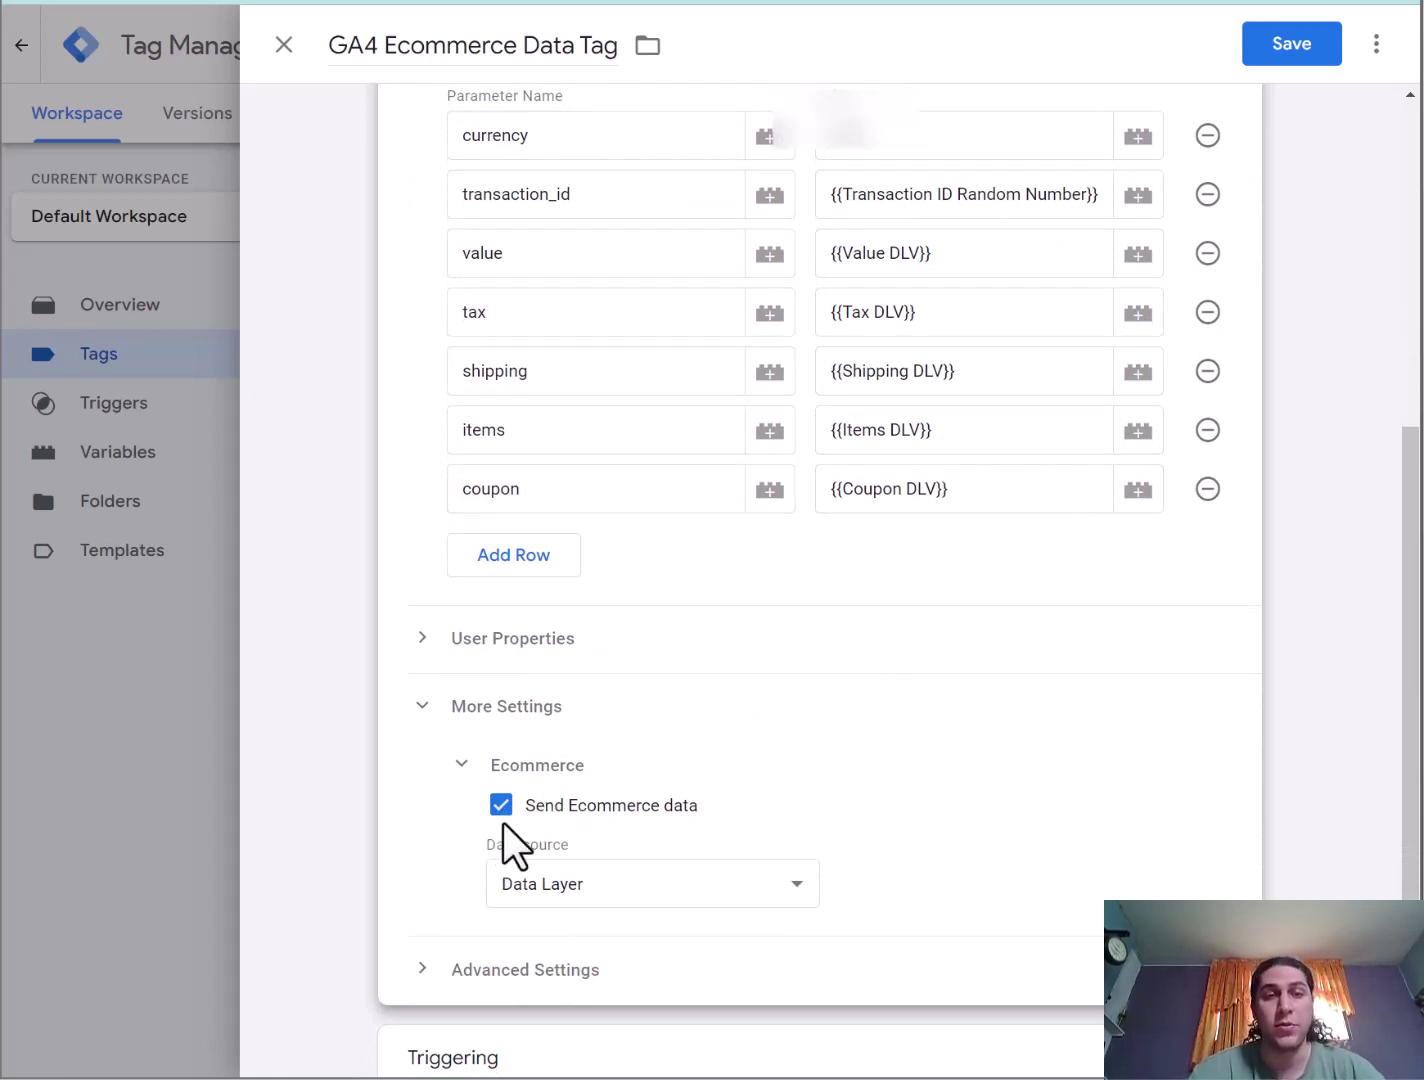
scroll(666, 783, down, 1)
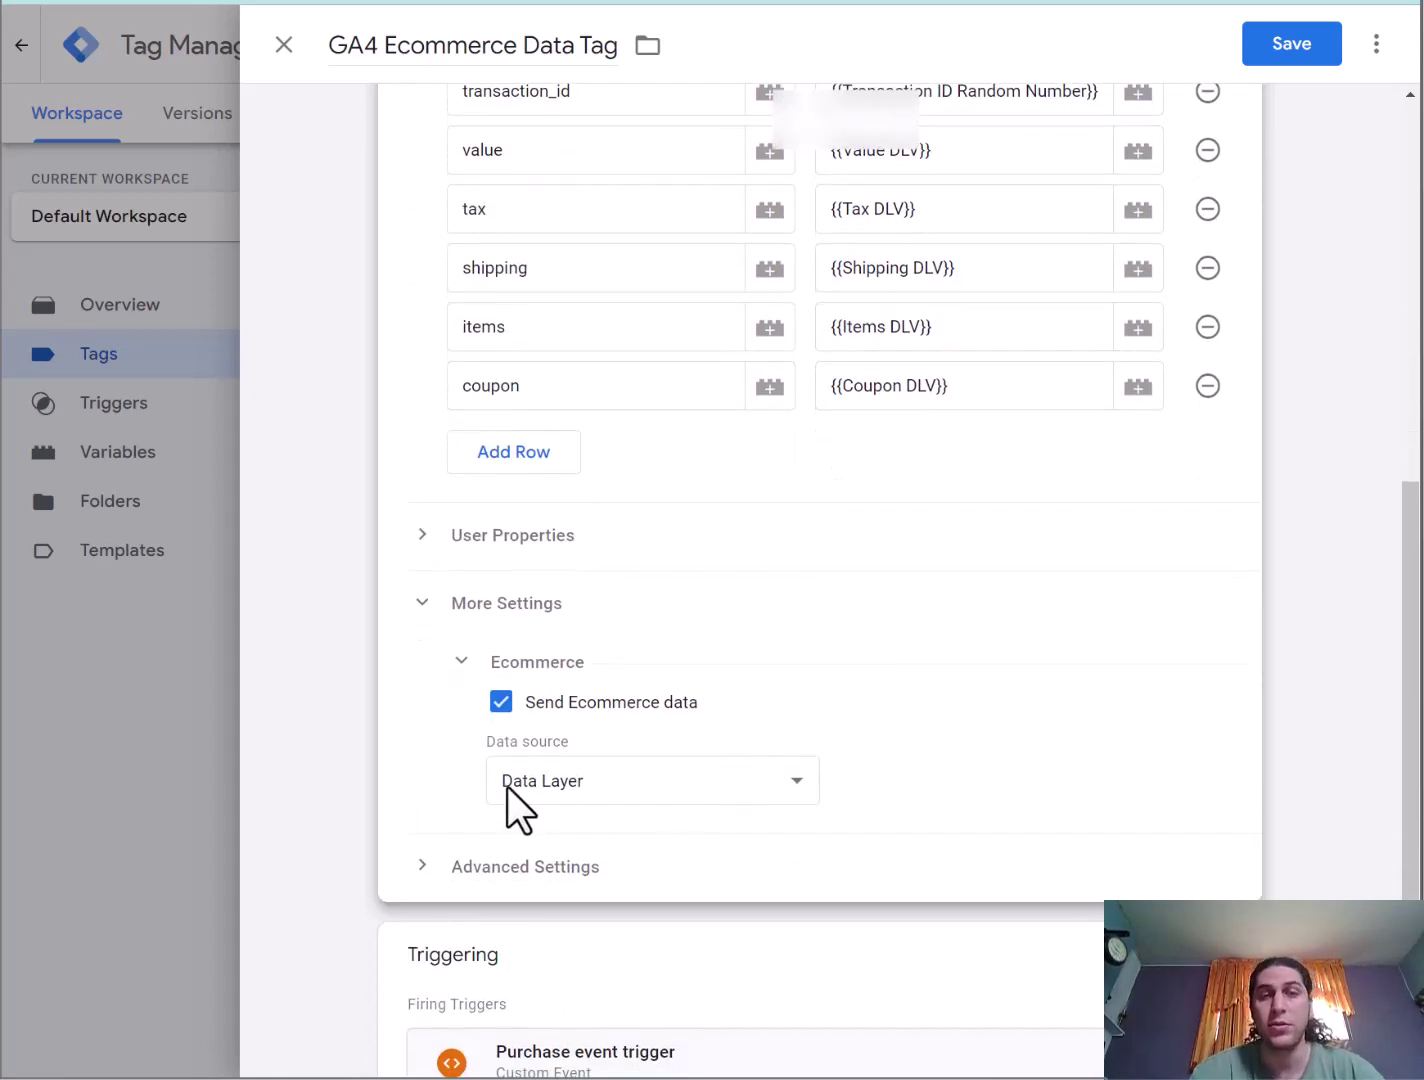
scroll(639, 785, down, 1)
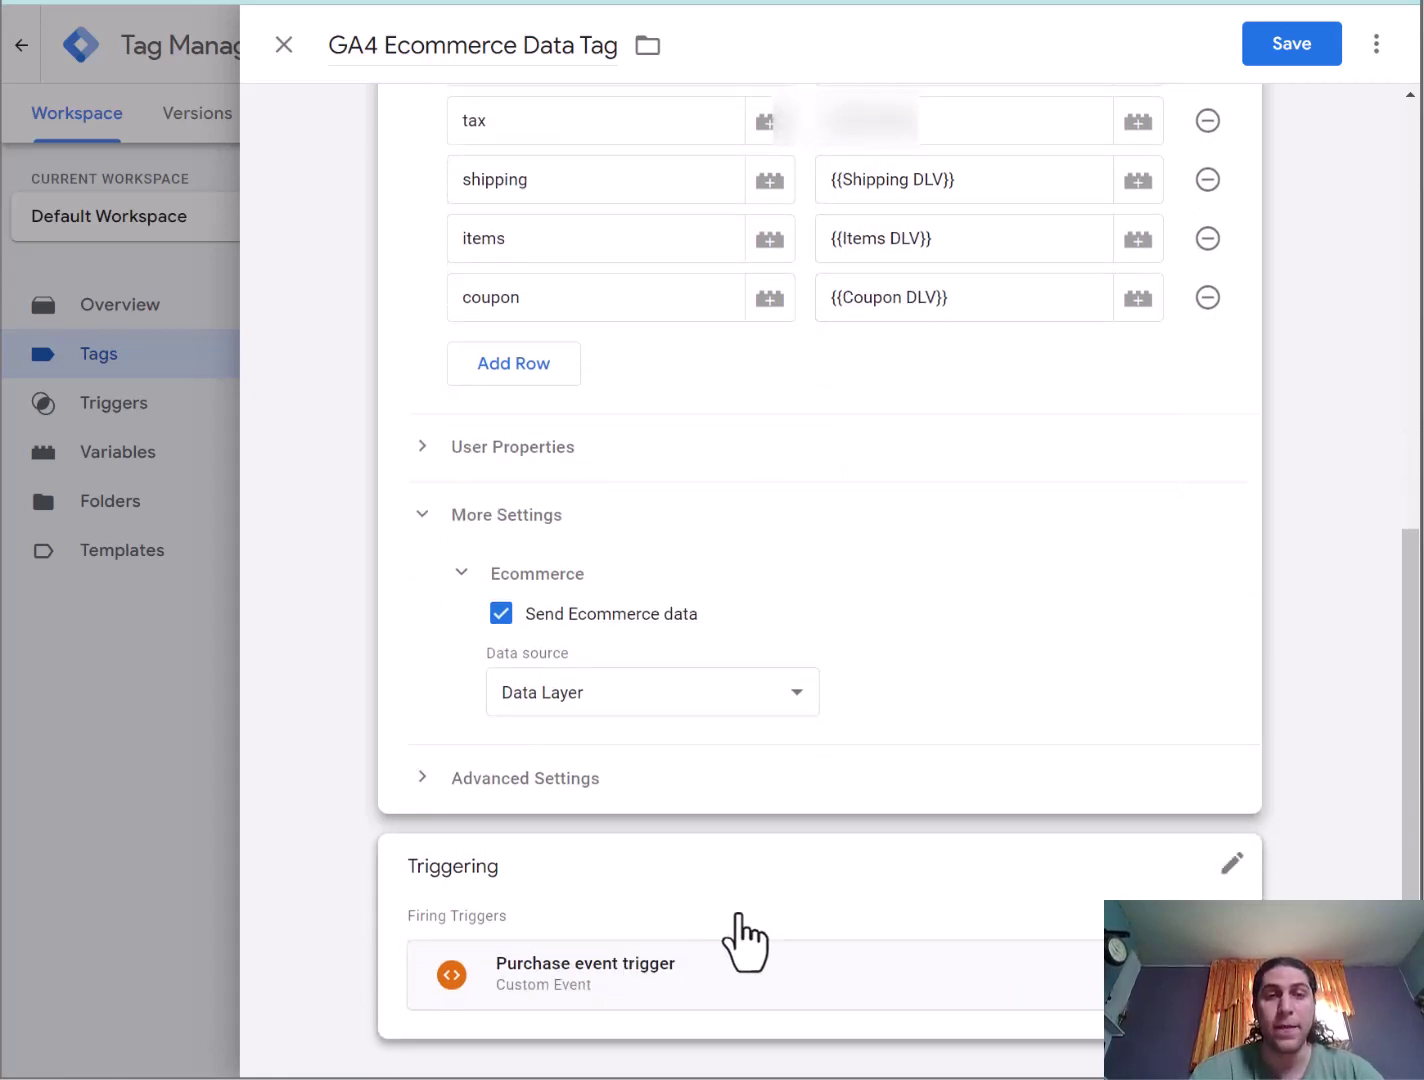
Step: Examine the Purchase event trigger's event name and firing condition, and close the GA4 Ecommerce Data Tag, discarding its unsaved changes
click(1010, 958)
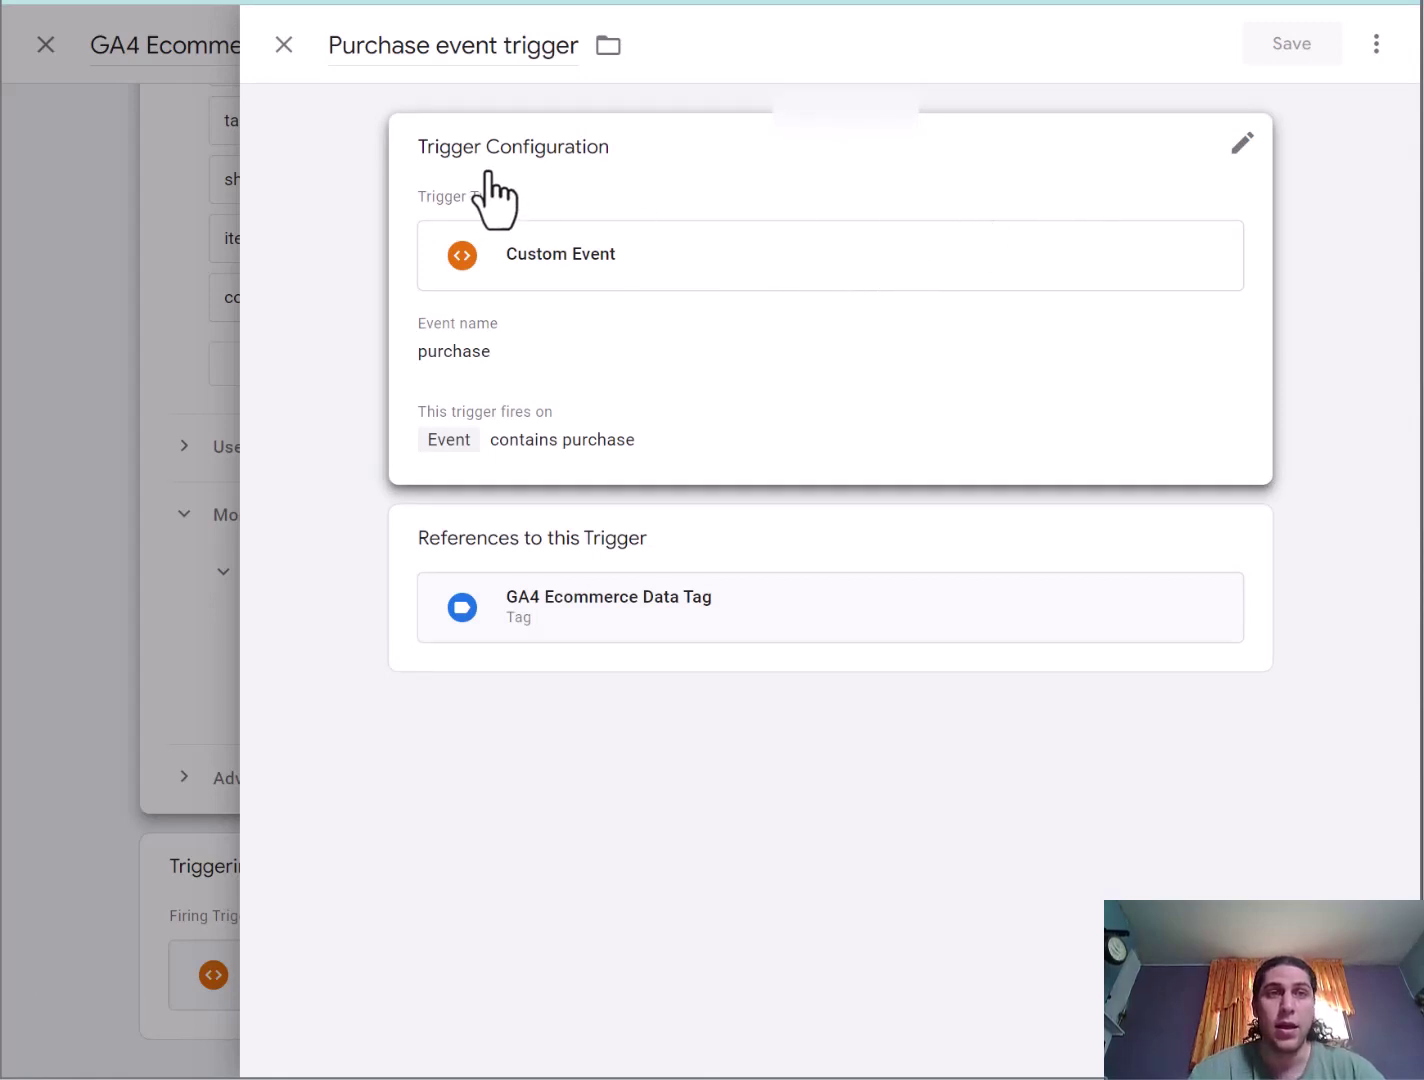
click(786, 291)
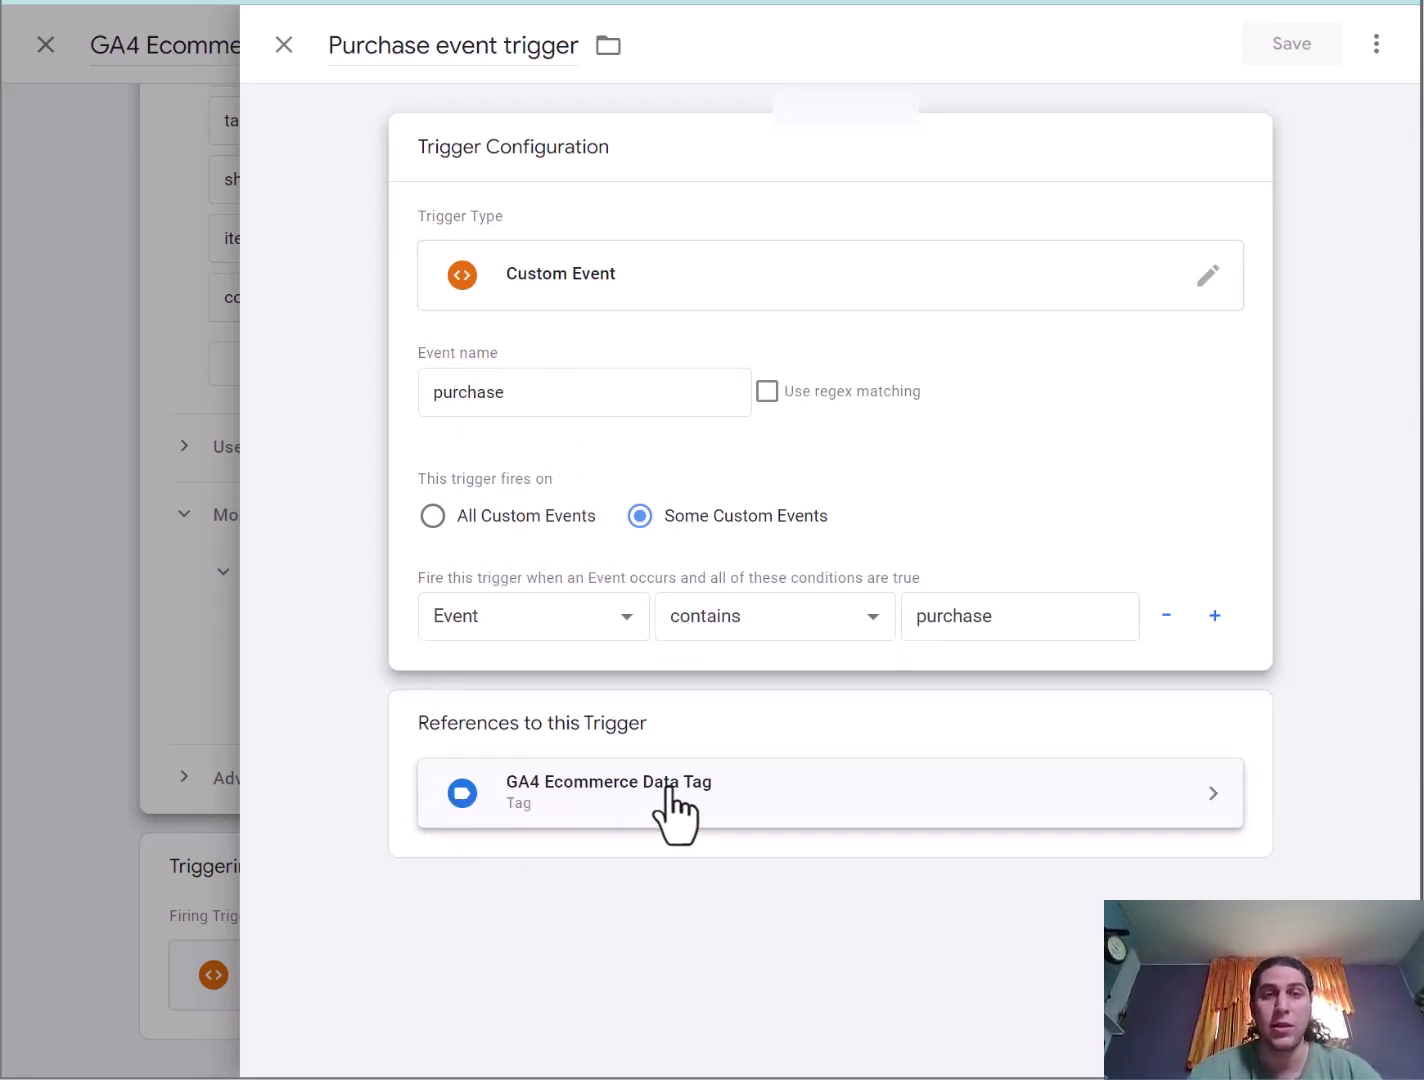
click(284, 44)
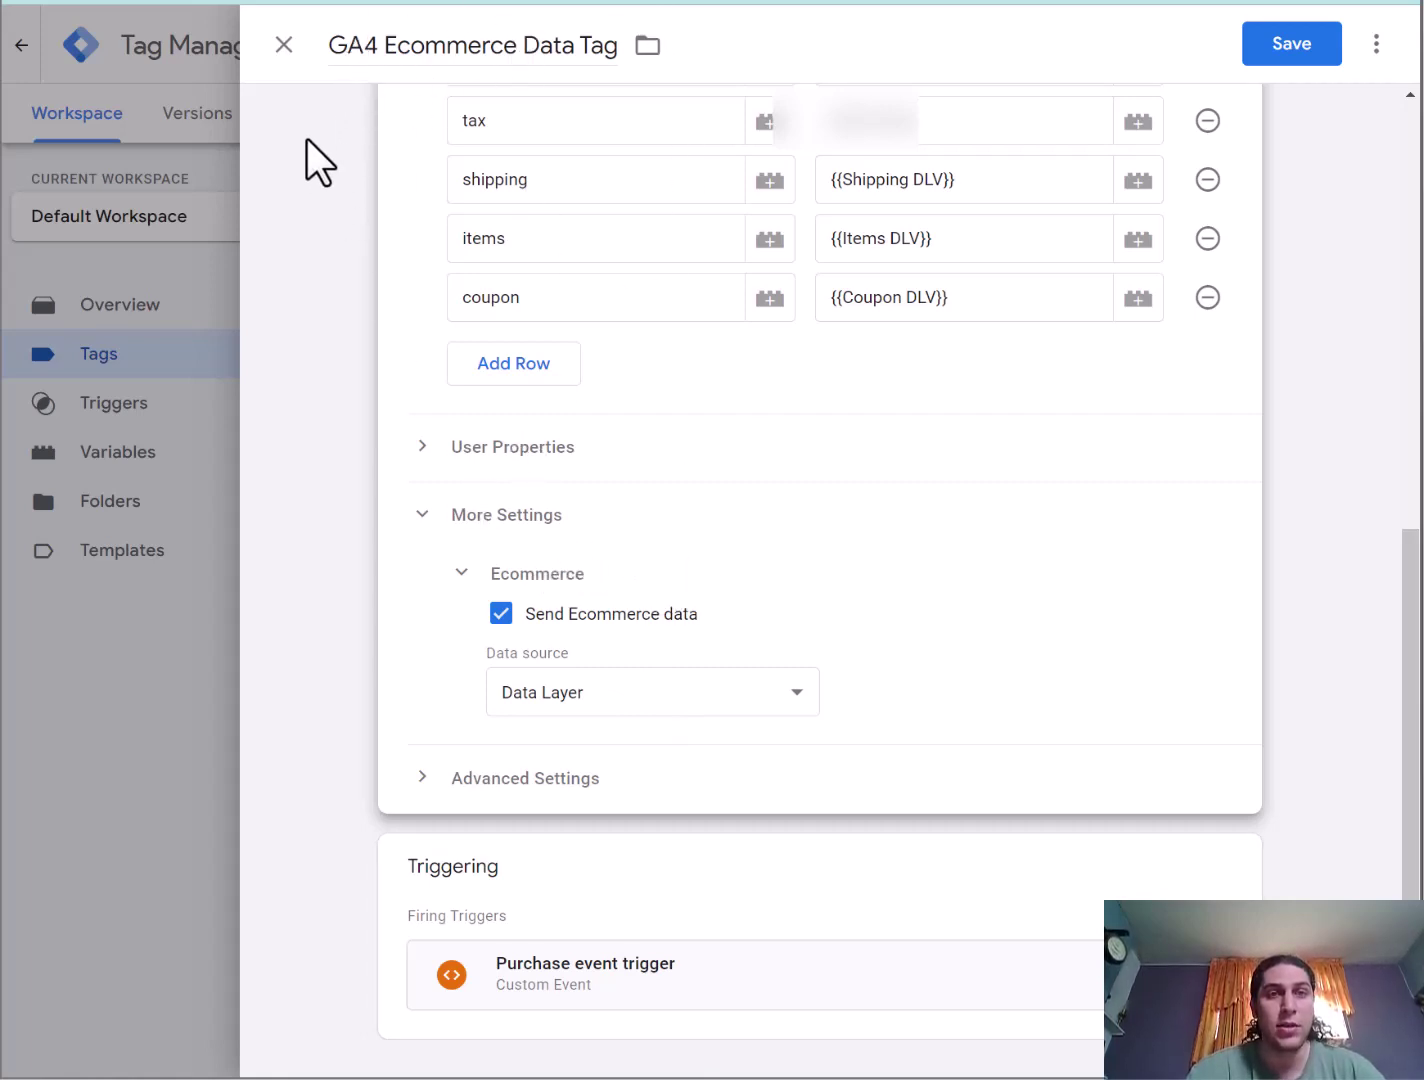
click(283, 45)
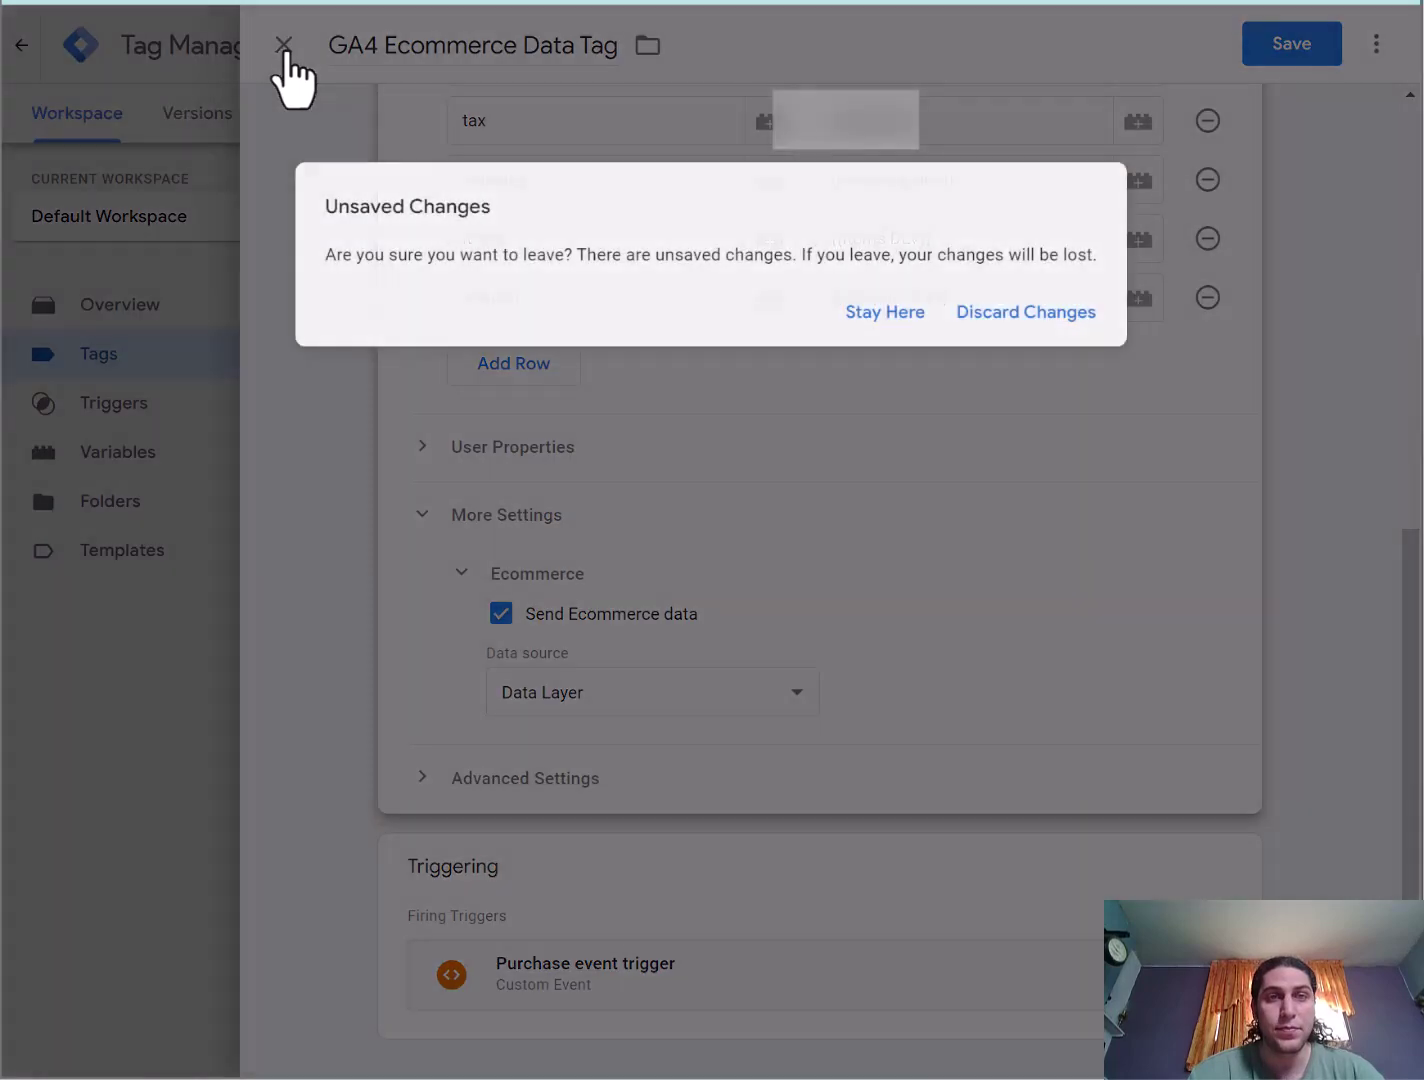
click(1010, 312)
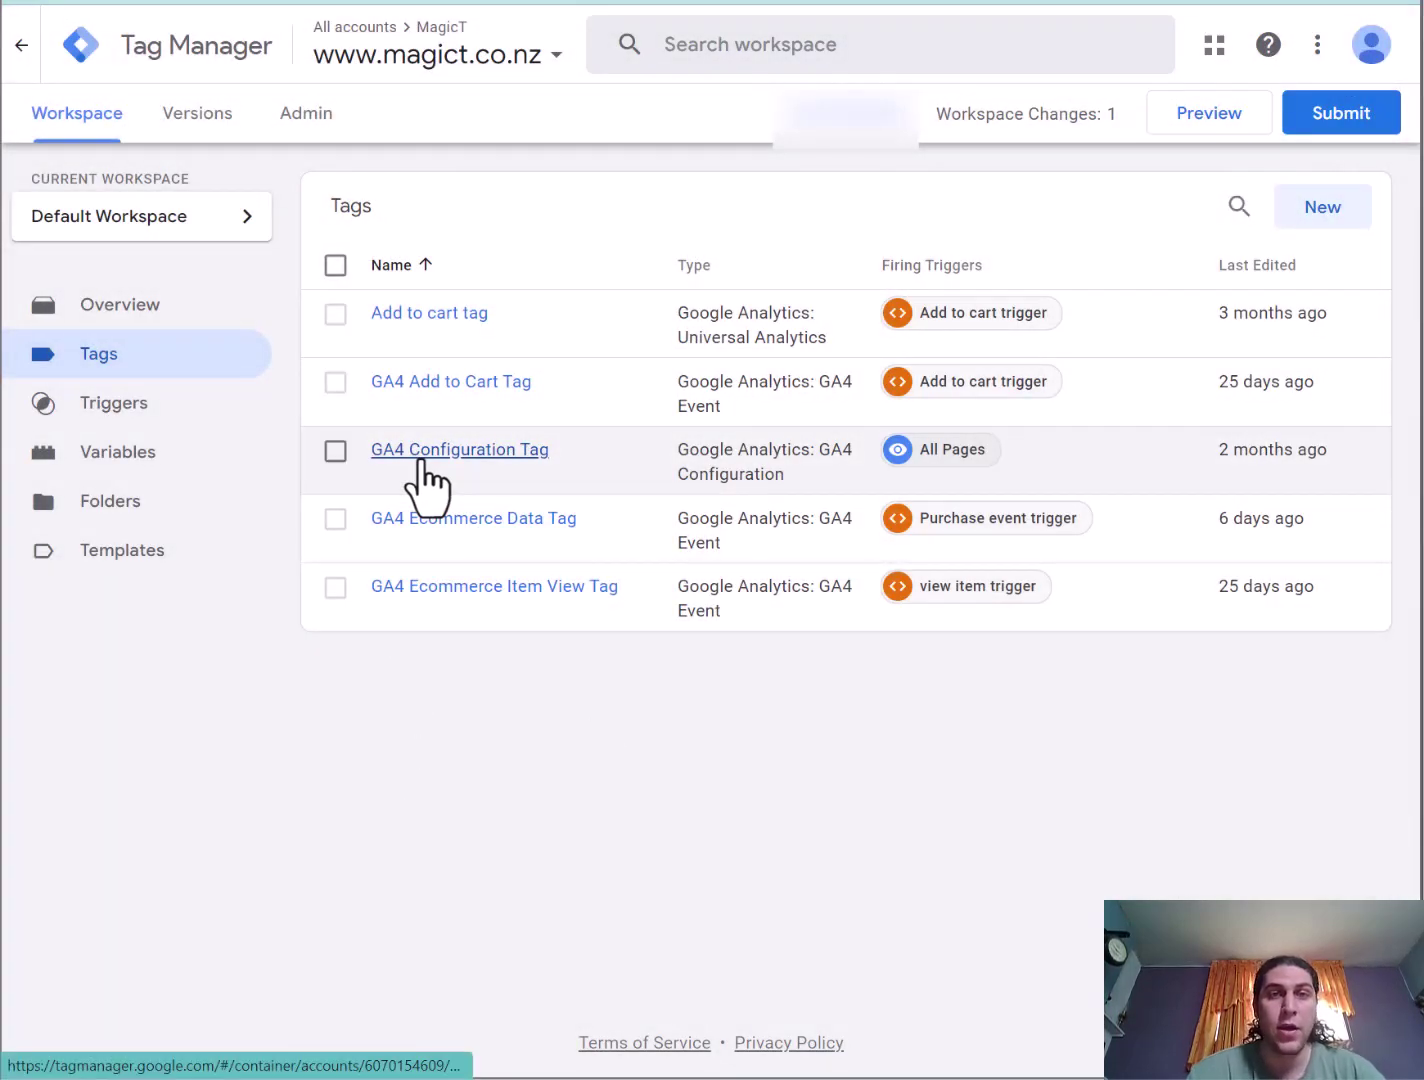
Step: Open the GA4 Add to Cart Tag's configuration and examine its configuration tag, event name, event parameters and firing trigger
click(465, 395)
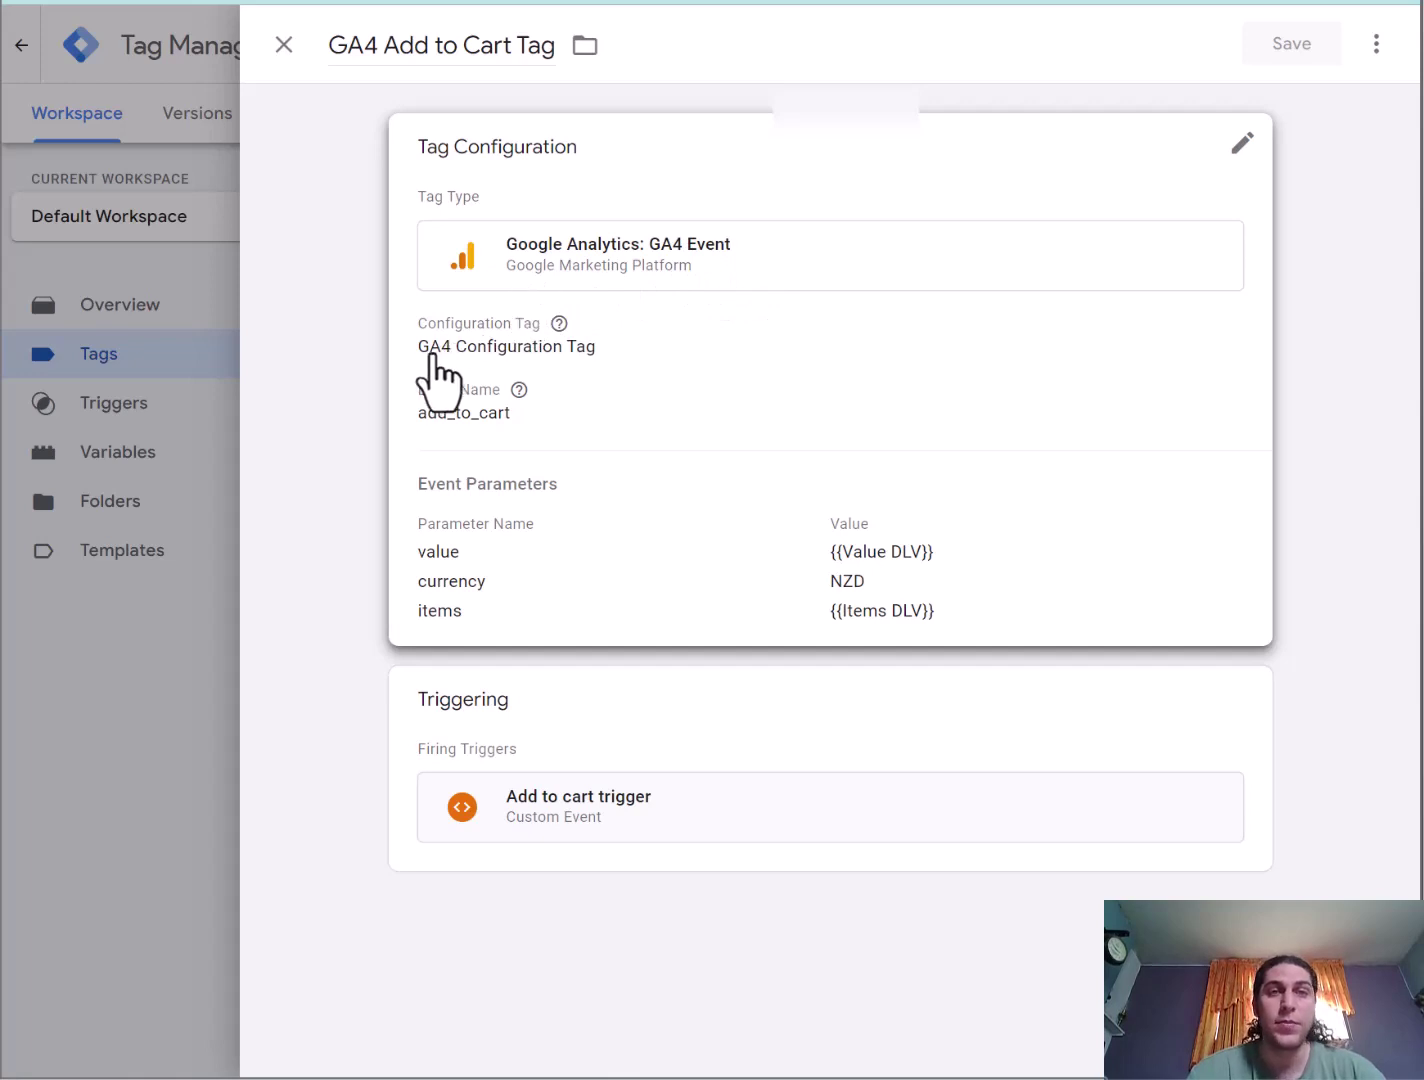
click(725, 288)
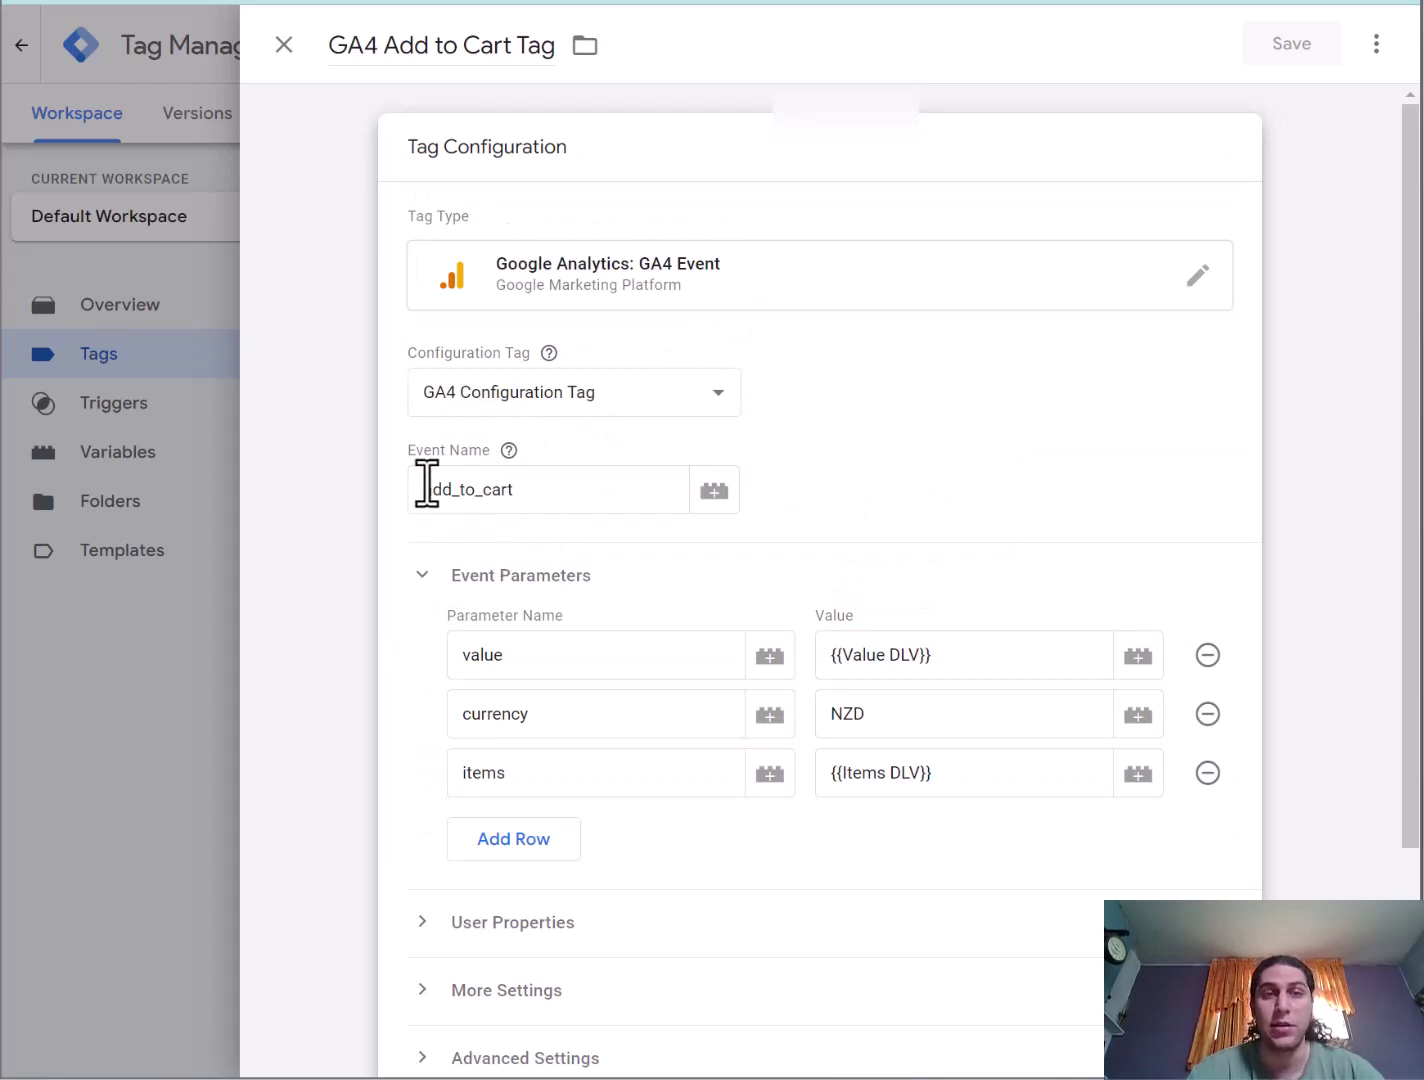
scroll(582, 520, down, 1)
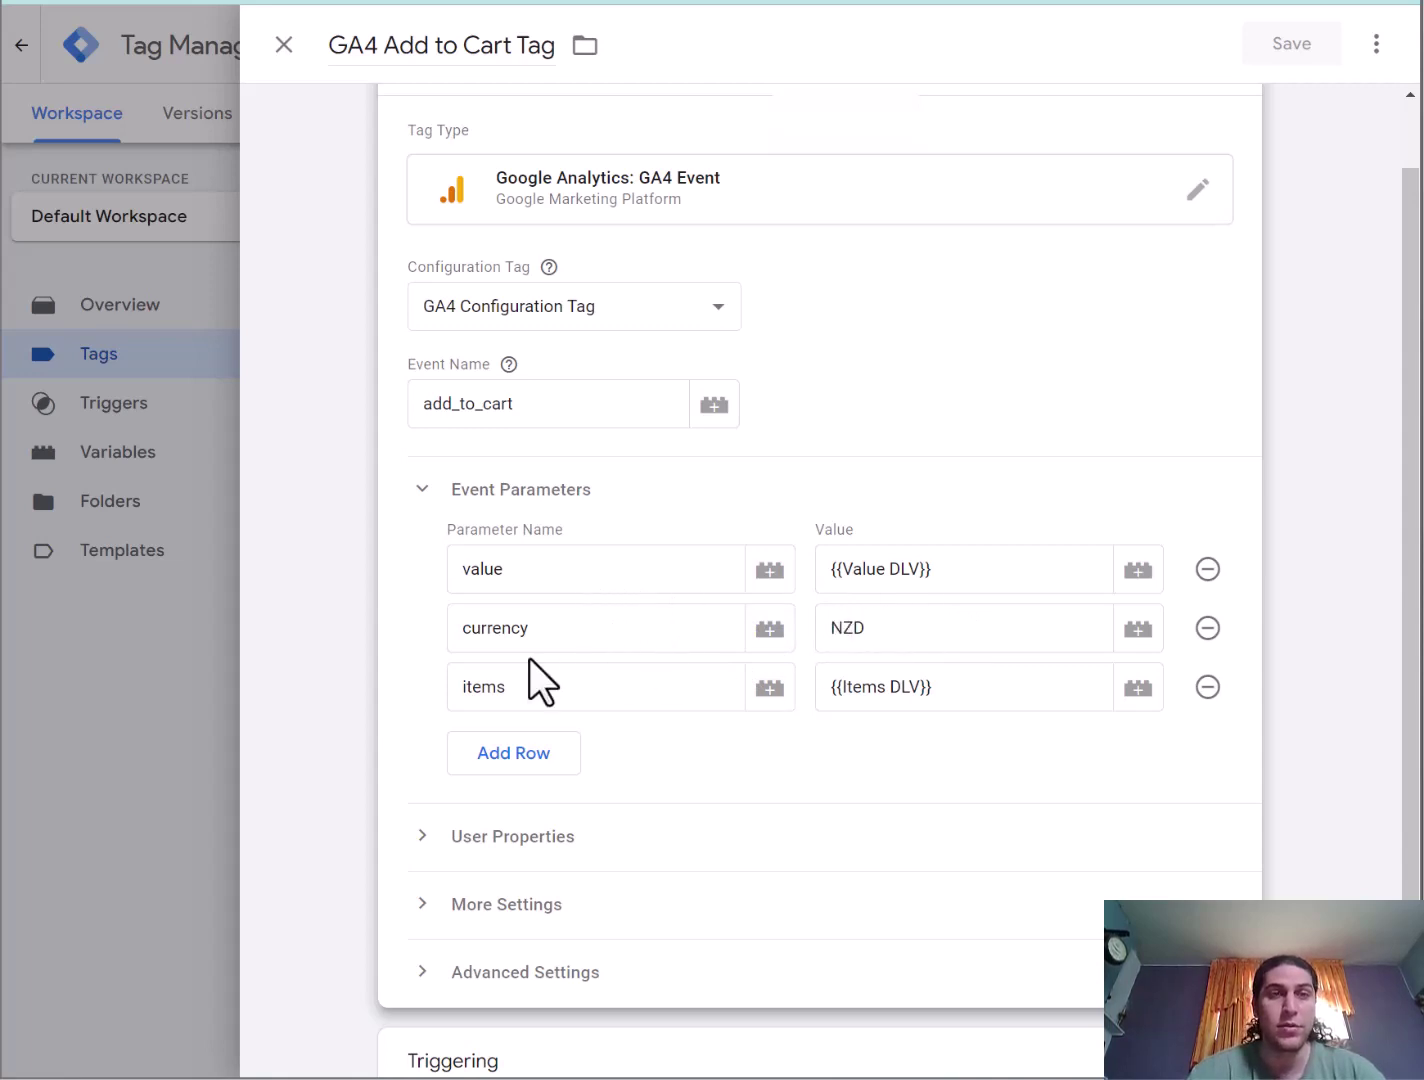
scroll(529, 659, down, 2)
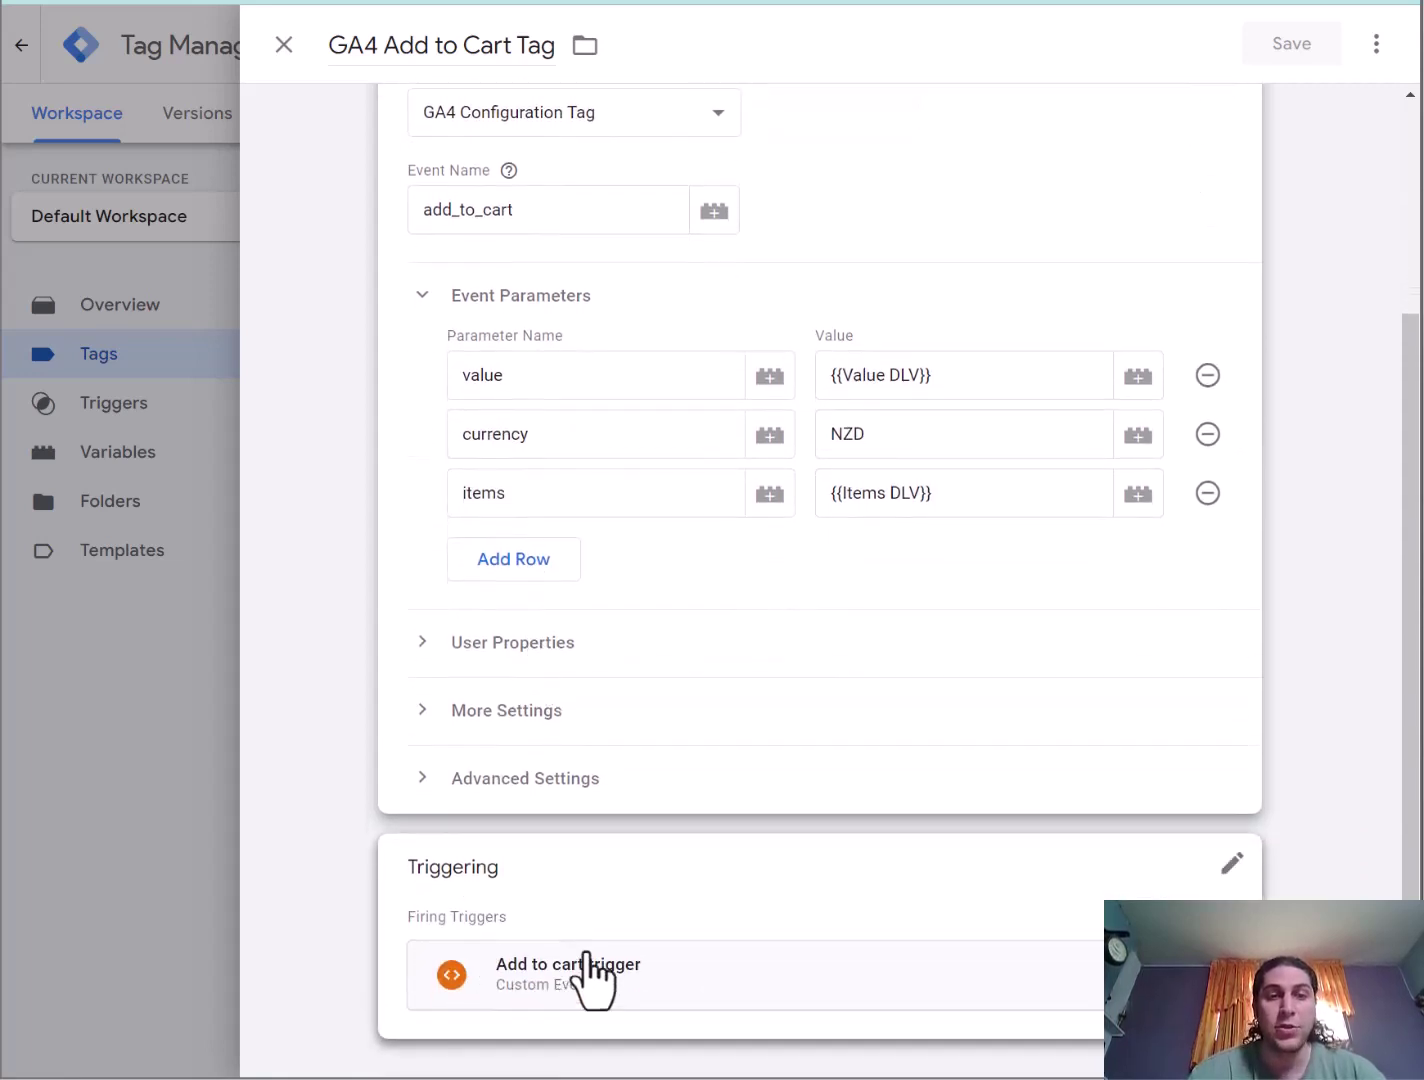
Step: Look over the triggers that can be added to the GA4 Add to Cart Tag and close the tag without changes
click(794, 905)
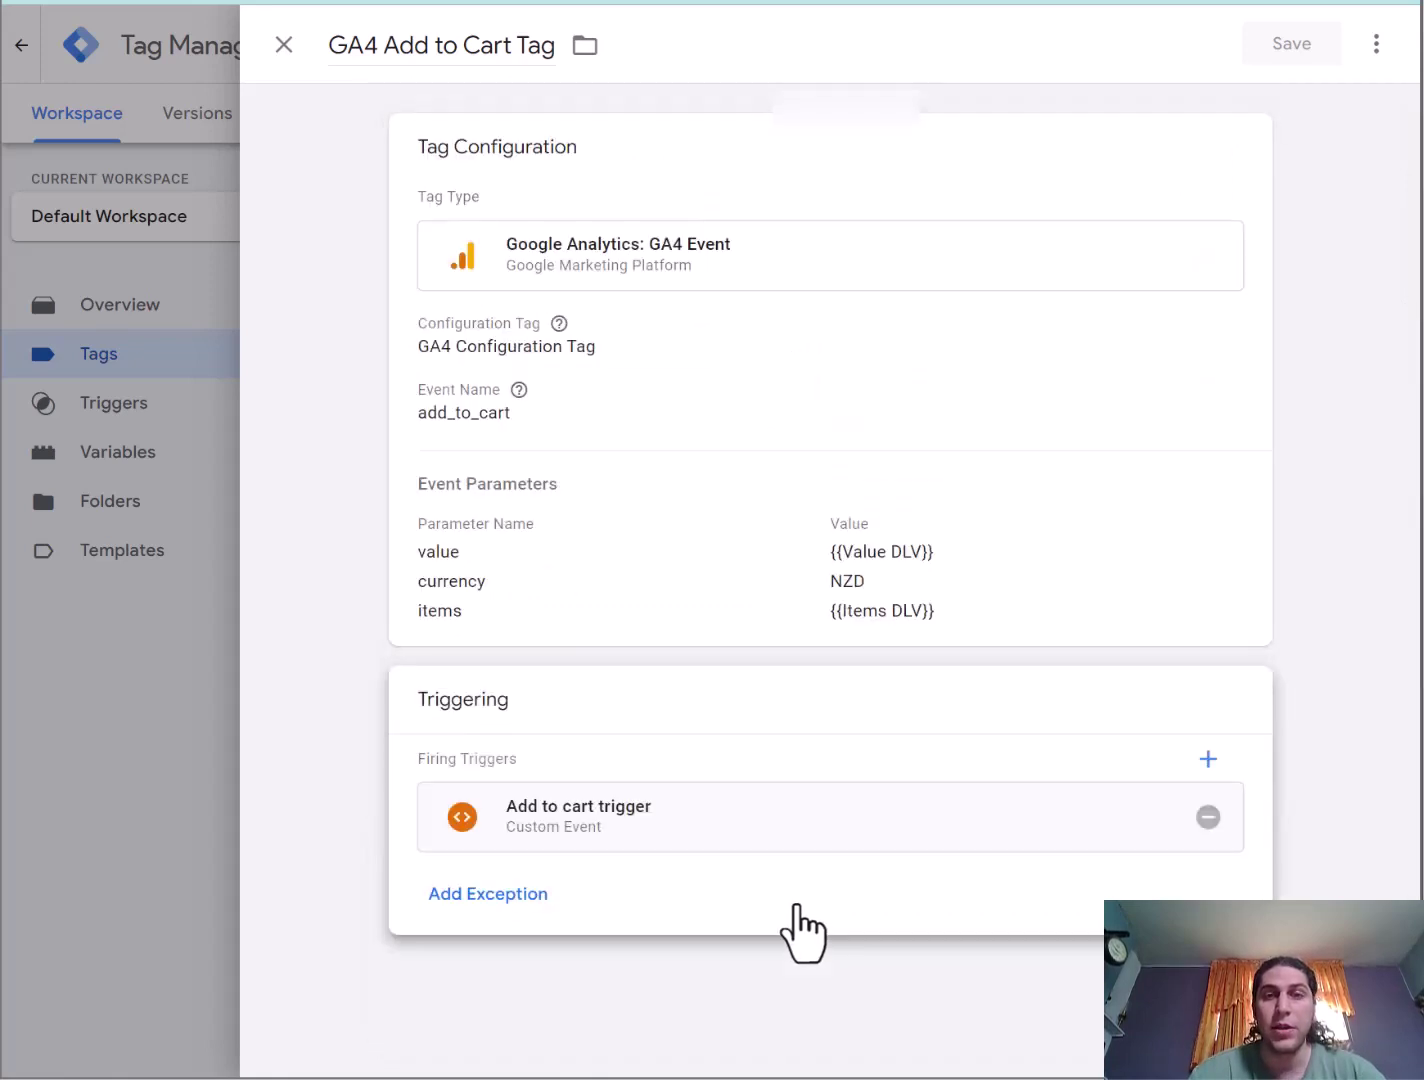
click(1208, 756)
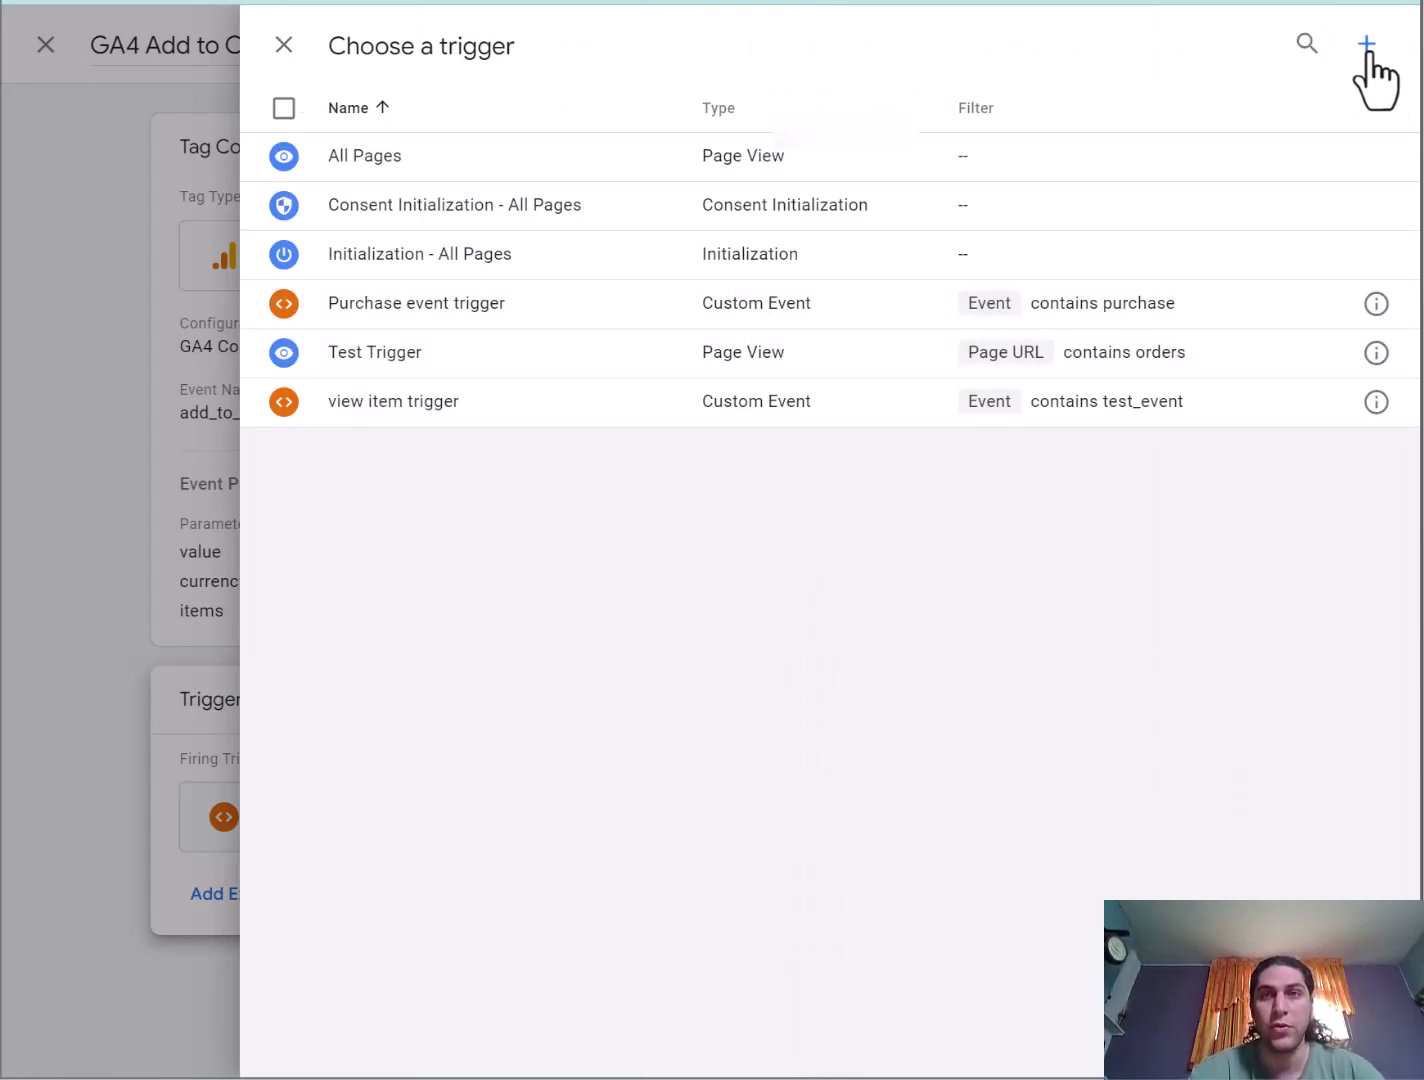
click(283, 44)
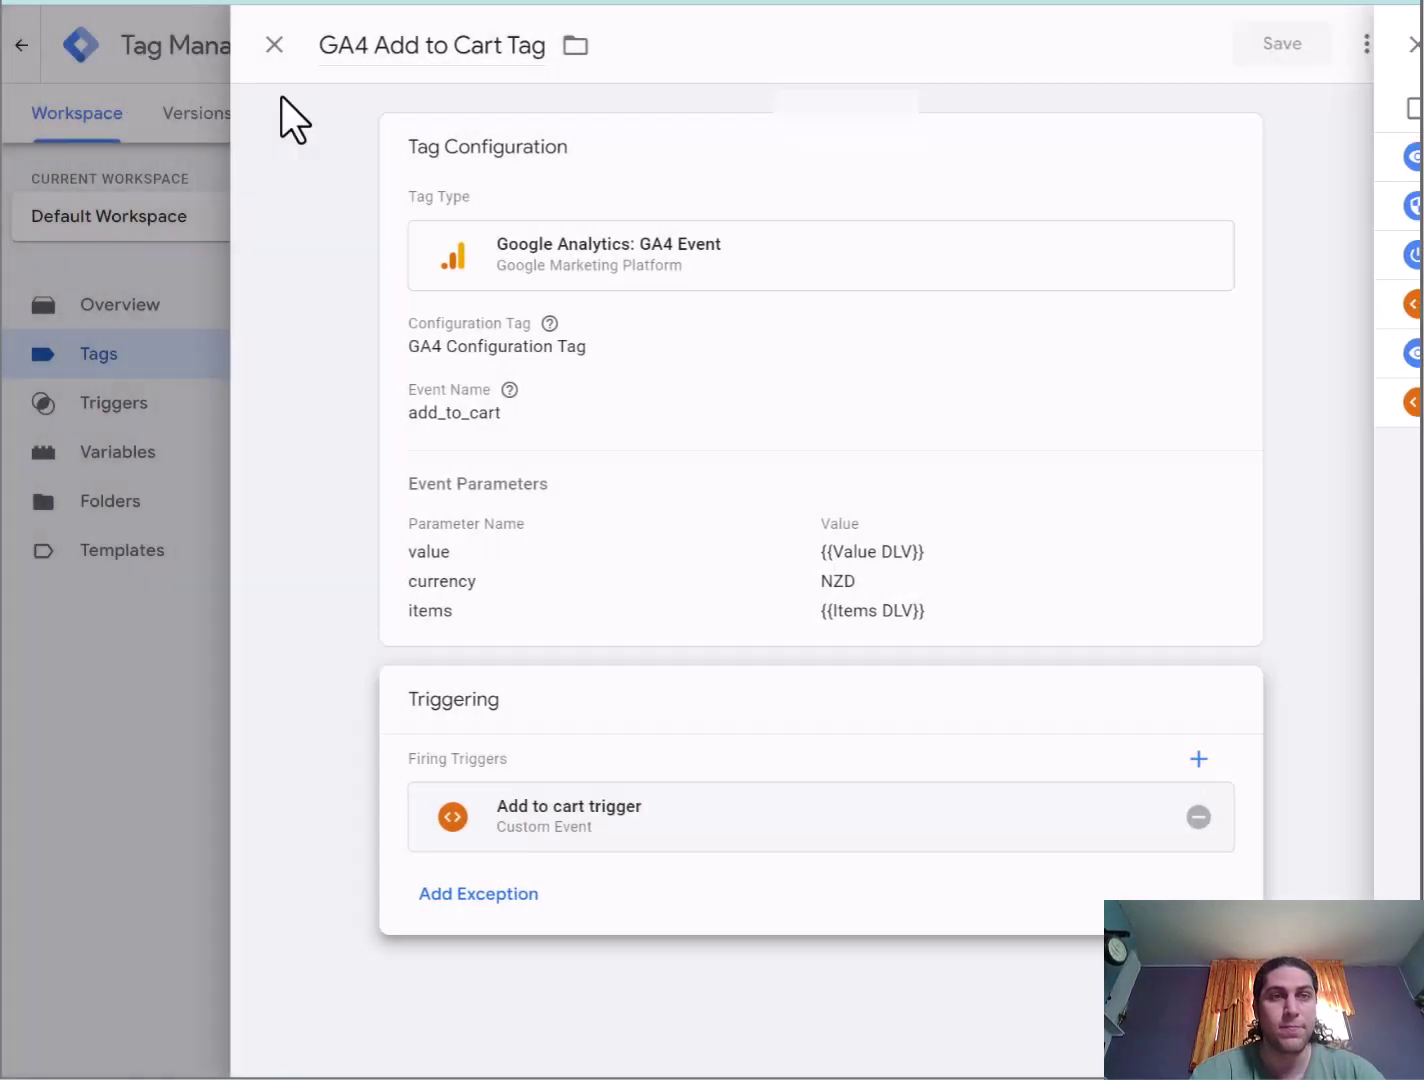
click(276, 44)
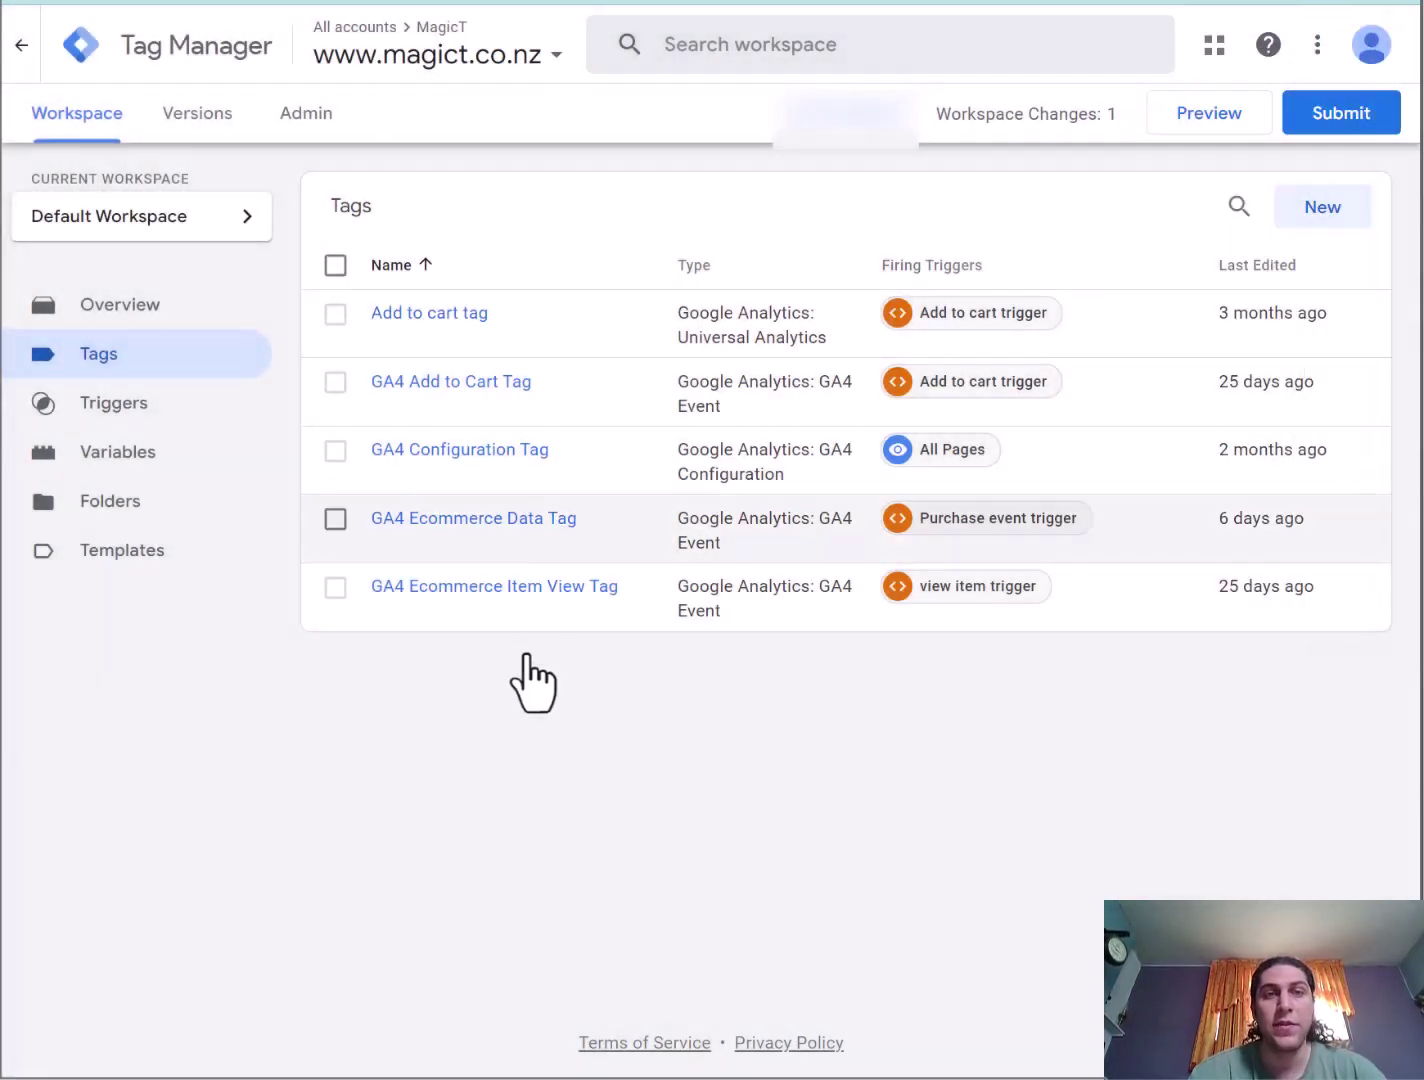
Step: Examine the GA4 Ecommerce Item View Tag's event name, parameters, advanced settings and firing trigger, closing it without changes
click(492, 599)
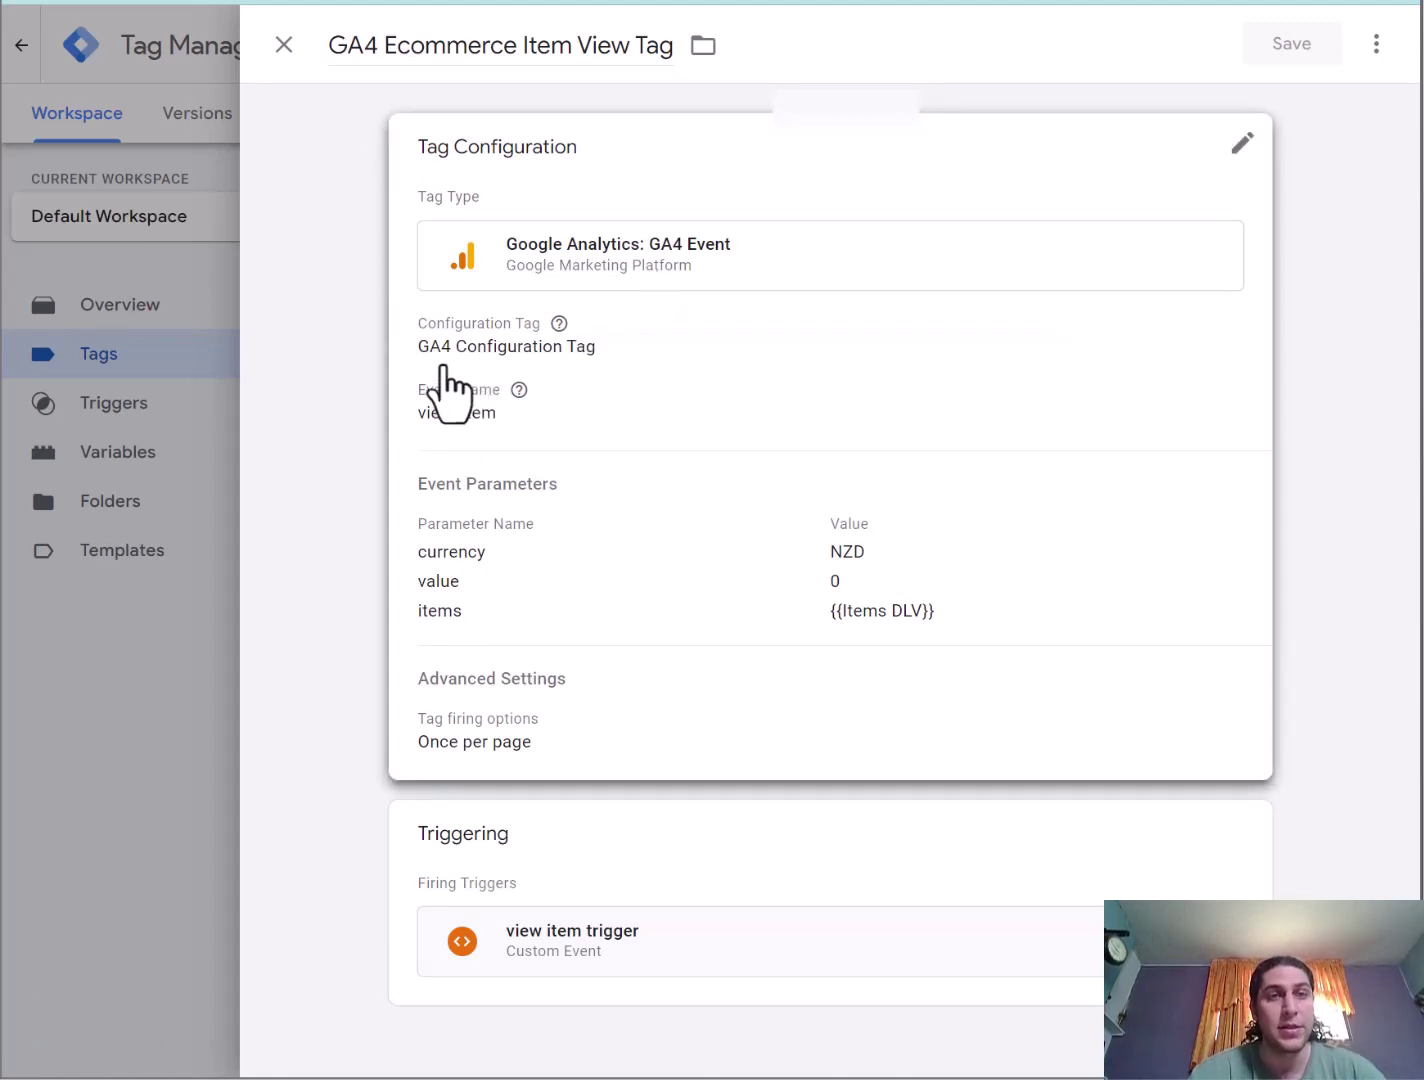
click(493, 375)
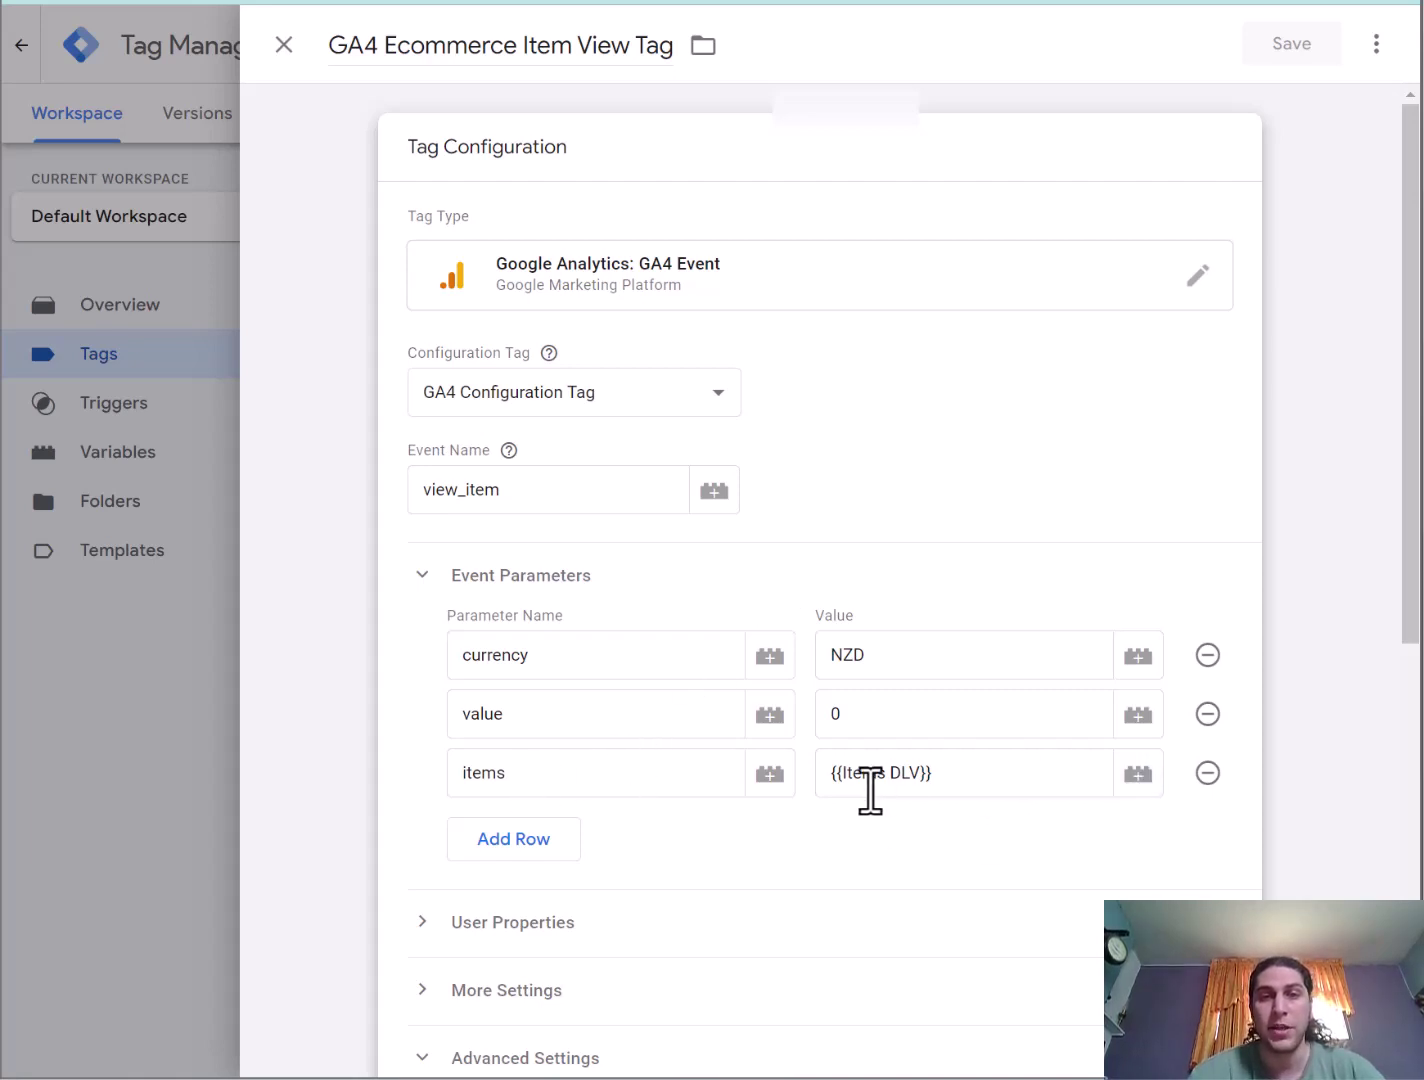
scroll(717, 821, down, 3)
scroll(717, 821, down, 4)
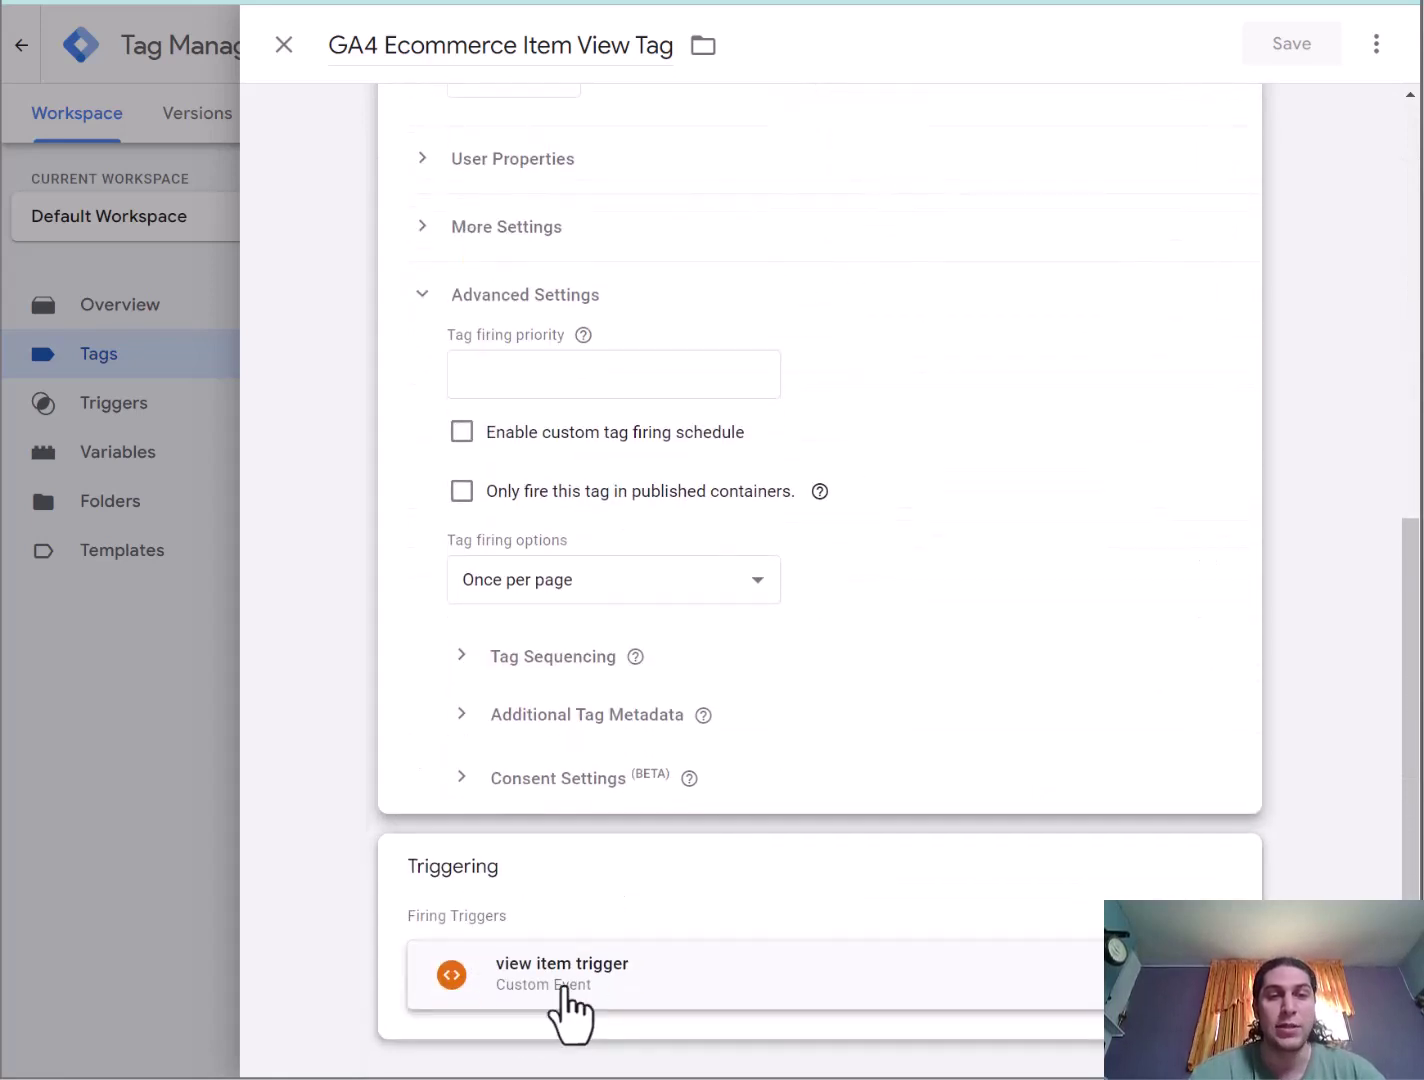
click(284, 45)
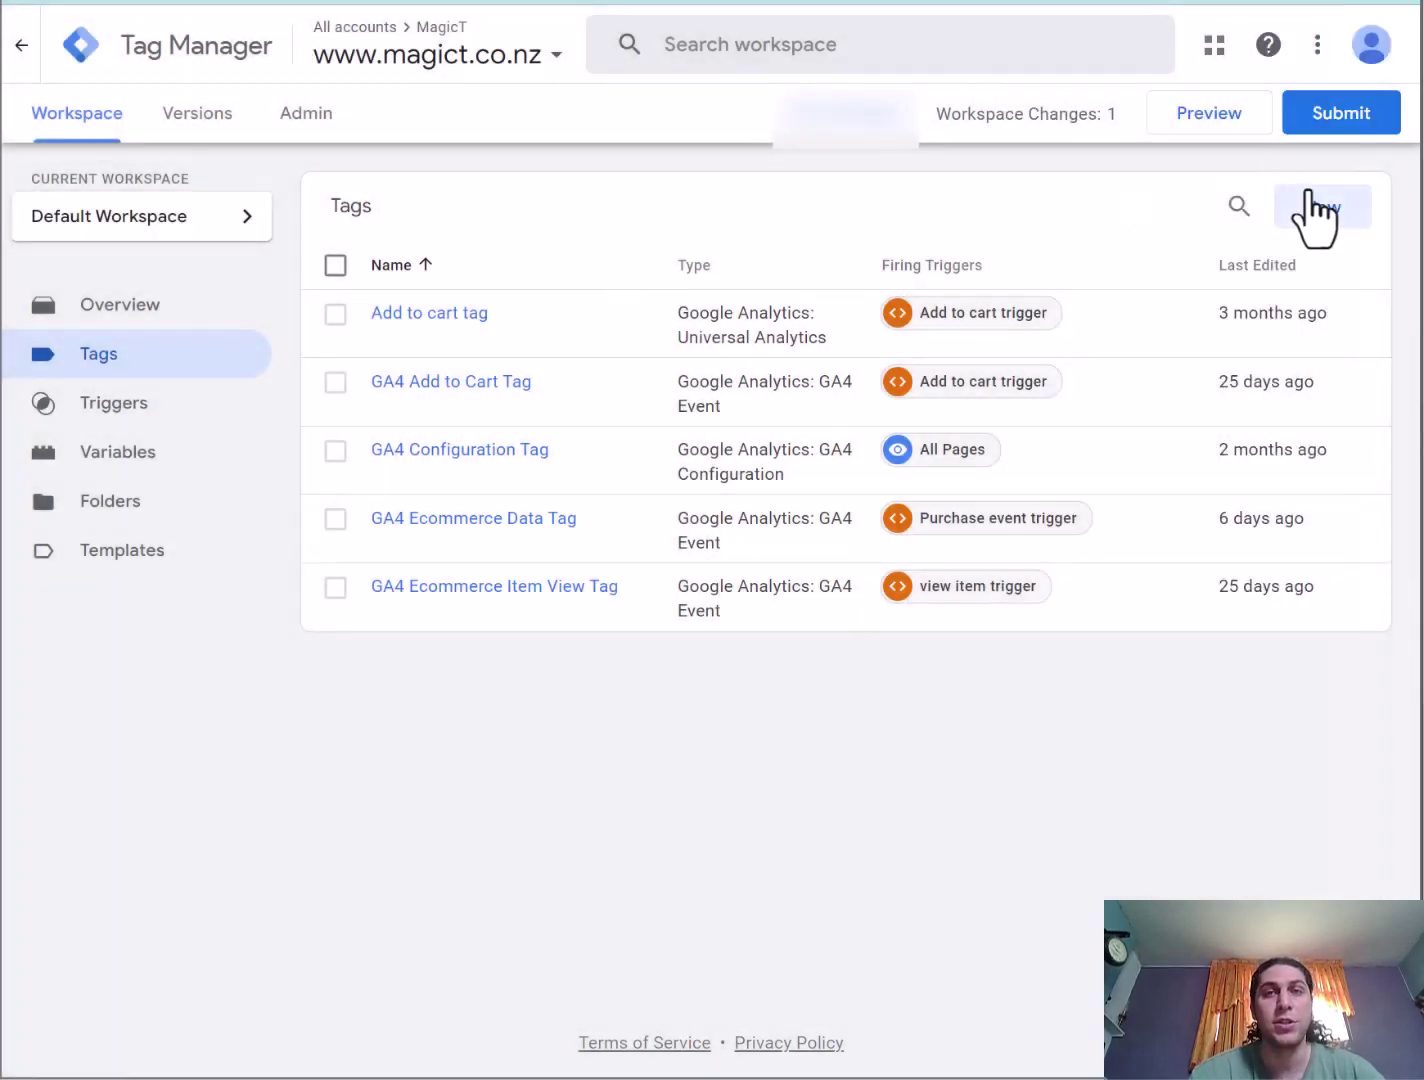